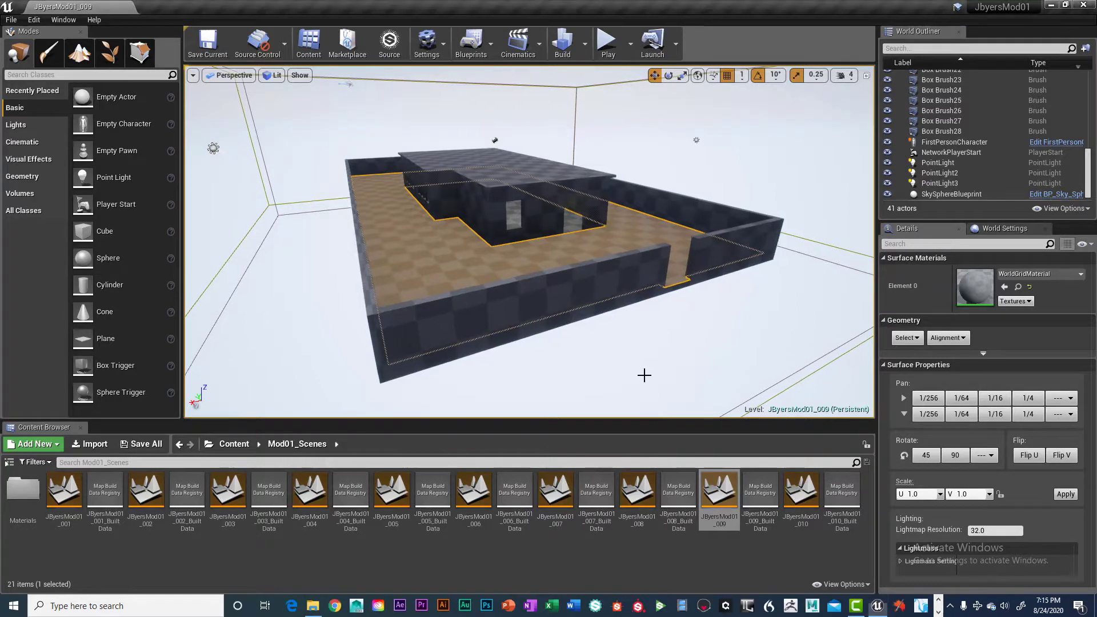
Hide the SkySphereBlueprint actor and show it again to compare the scene's background
{"action": "right_click_drag", "start_coordinate": [643, 374], "coordinate": [644, 375]}
{"action": "right_click_drag", "start_coordinate": [626, 236], "coordinate": [626, 236]}
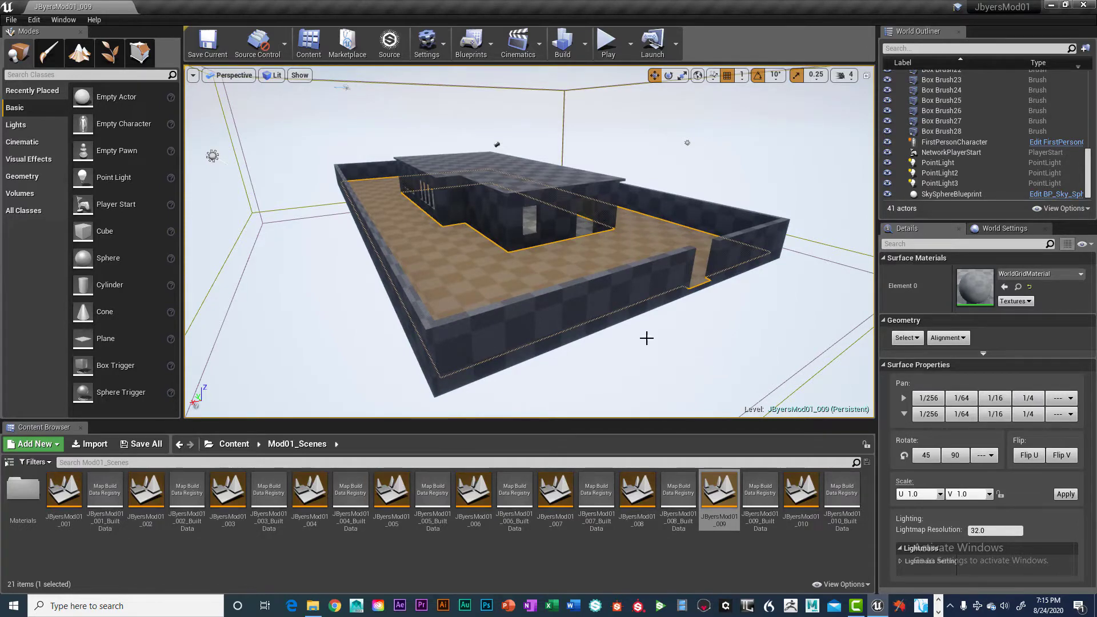
{"action": "mouse_move", "coordinate": [702, 338]}
{"action": "left_mouse_down", "text": "alt"}
{"action": "mouse_move", "coordinate": [637, 365]}
{"action": "mouse_move", "coordinate": [693, 338]}
{"action": "left_mouse_up", "text": "alt"}
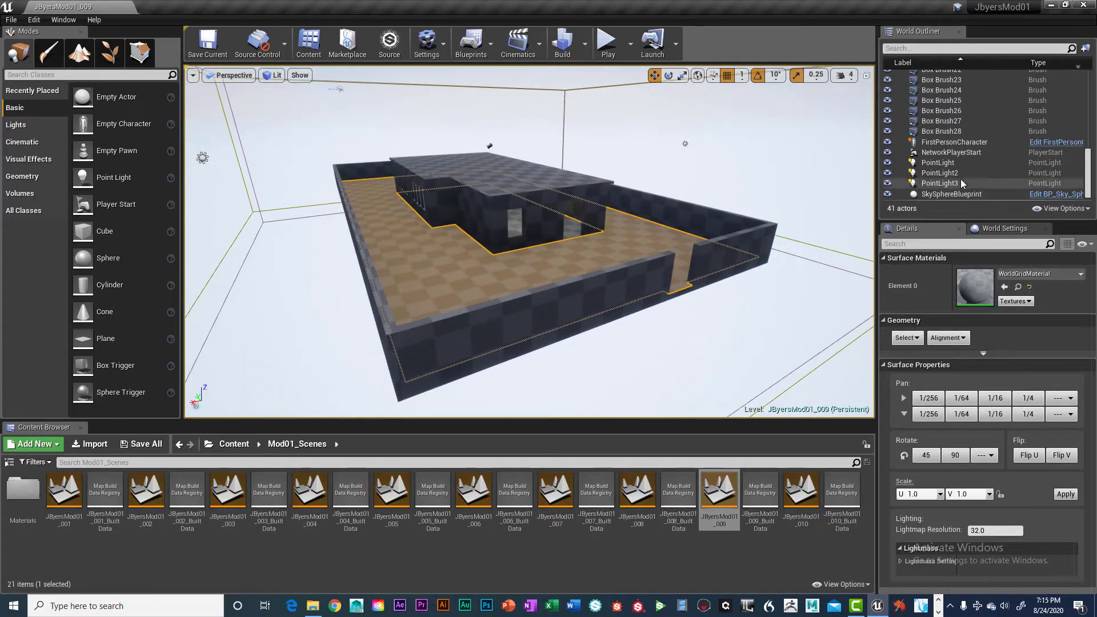
{"action": "left_click", "coordinate": [887, 195]}
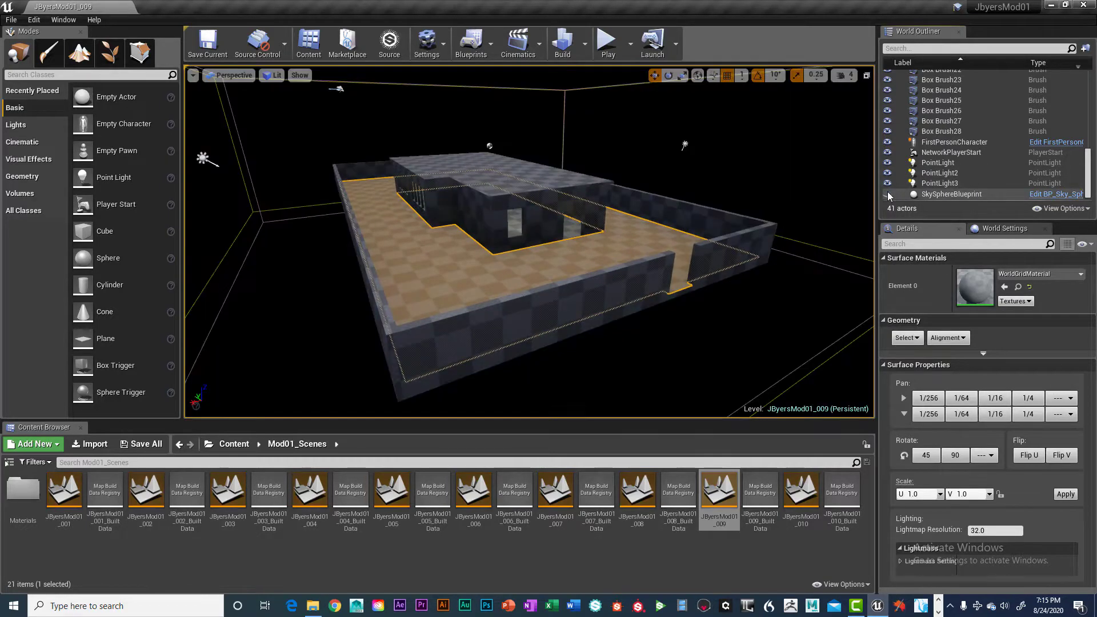
{"action": "left_click", "coordinate": [886, 194]}
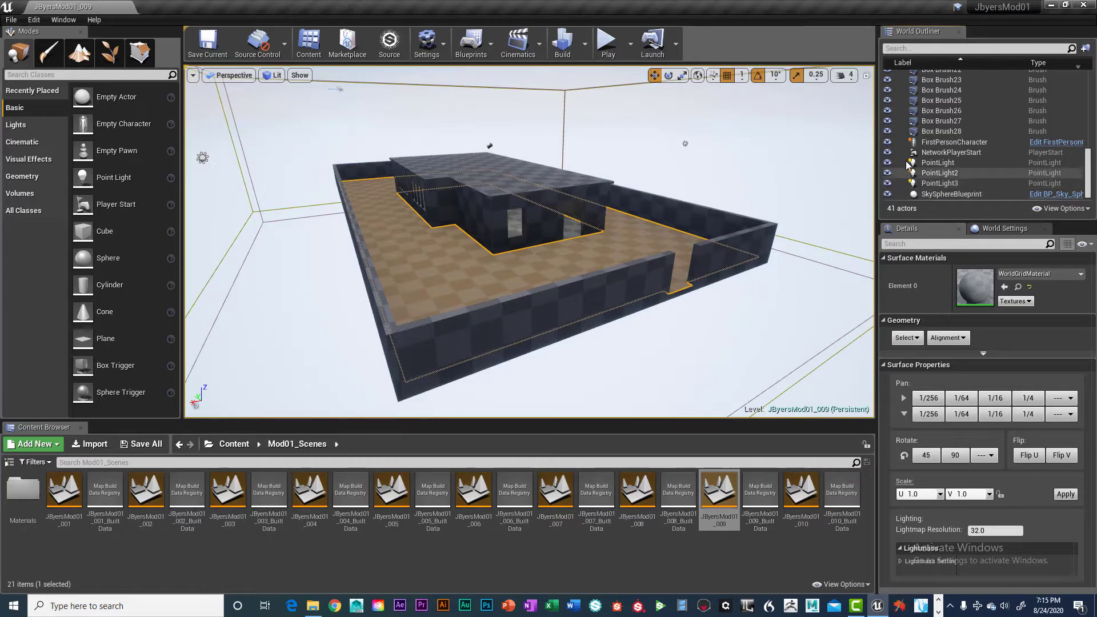
Hide the NetworkPlayerStart and FirstPersonCharacter actors and the whole RenderFX folder in the level
{"action": "left_click", "coordinate": [887, 151]}
{"action": "left_click", "coordinate": [887, 142]}
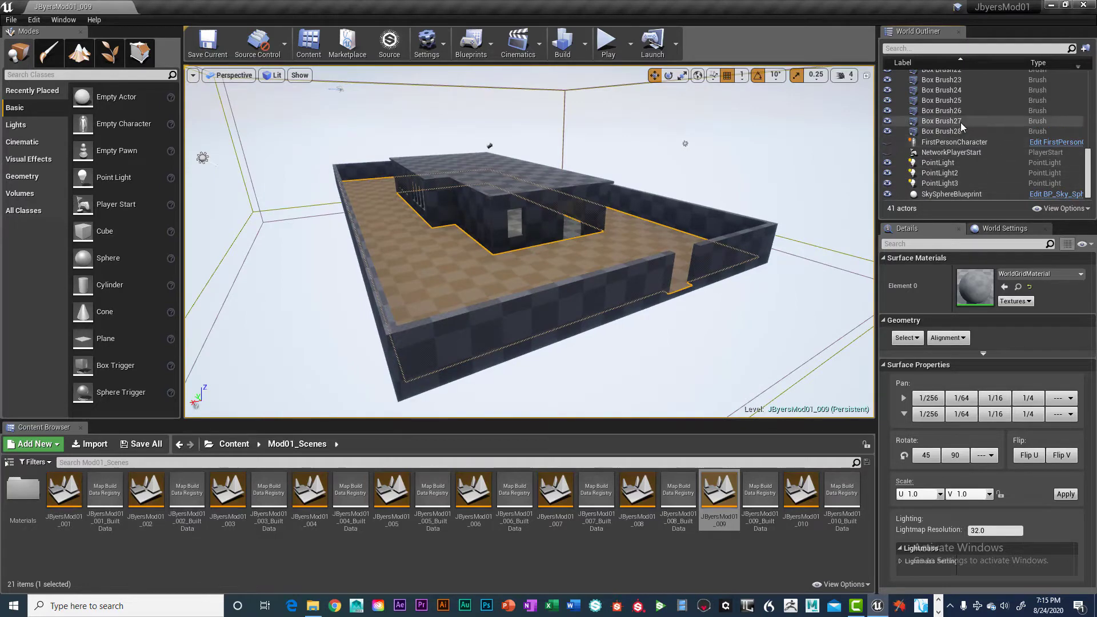
{"action": "scroll", "coordinate": [962, 129], "scroll_direction": "up", "scroll_amount": 7}
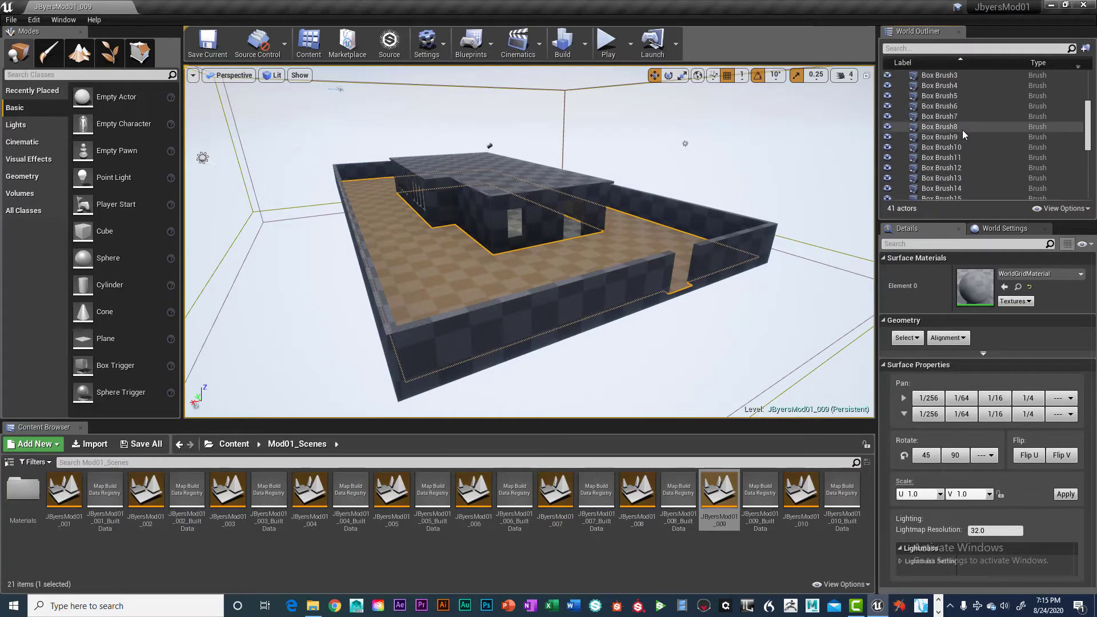
{"action": "scroll", "coordinate": [962, 129], "scroll_direction": "up", "scroll_amount": 3}
{"action": "left_click", "coordinate": [887, 135]}
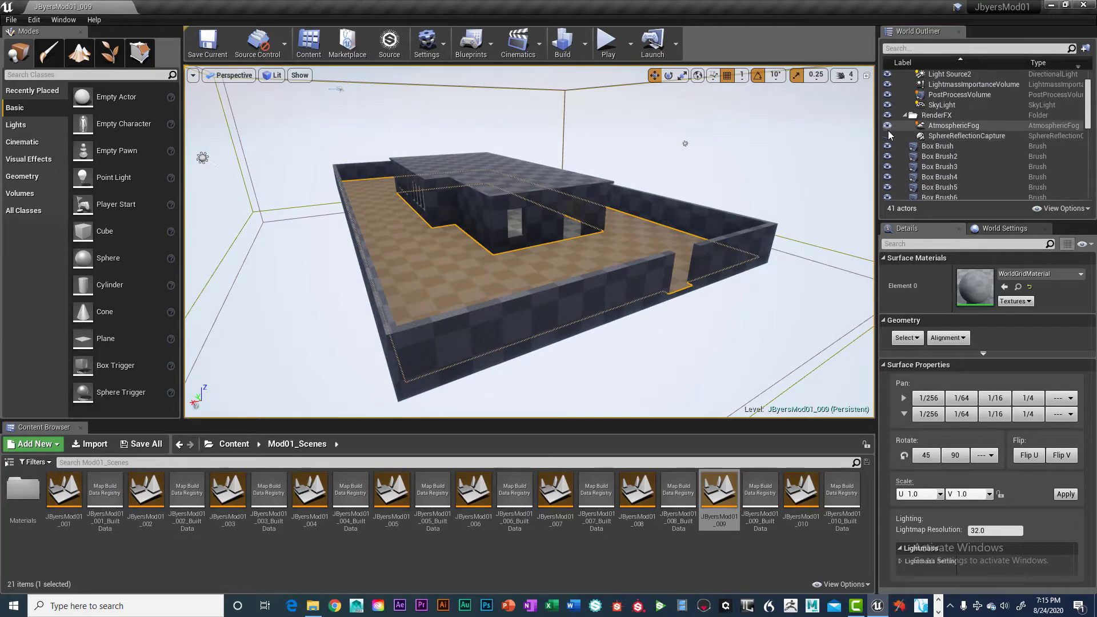
{"action": "left_click", "coordinate": [888, 115]}
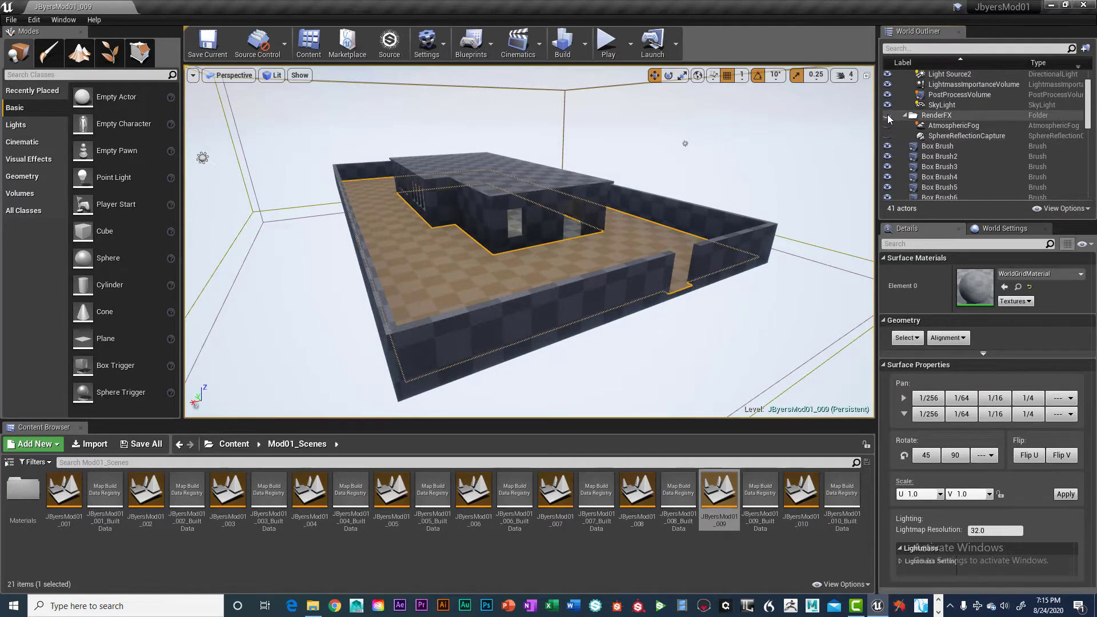
Hide the SkyLight, PostProcessVolume and LightmassImportanceVolume actors
{"action": "left_click", "coordinate": [887, 104]}
{"action": "left_click", "coordinate": [887, 94]}
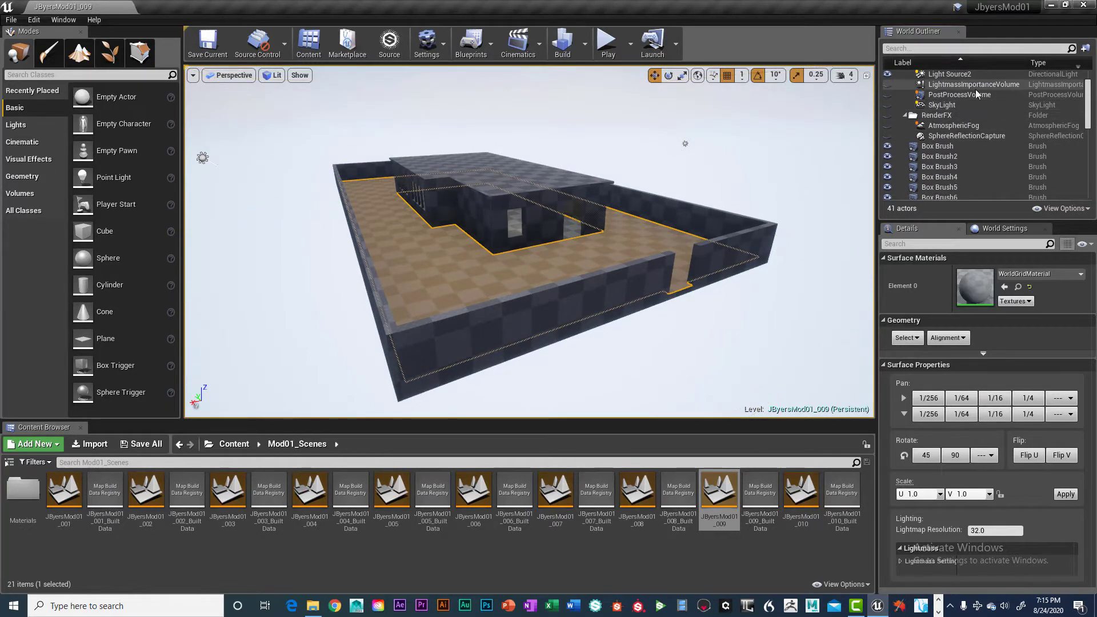
{"action": "left_click", "coordinate": [887, 84]}
Hide the Light Source directional light and show it again to compare the lighting
{"action": "scroll", "coordinate": [914, 97], "scroll_direction": "up", "scroll_amount": 1}
{"action": "left_click", "coordinate": [887, 95]}
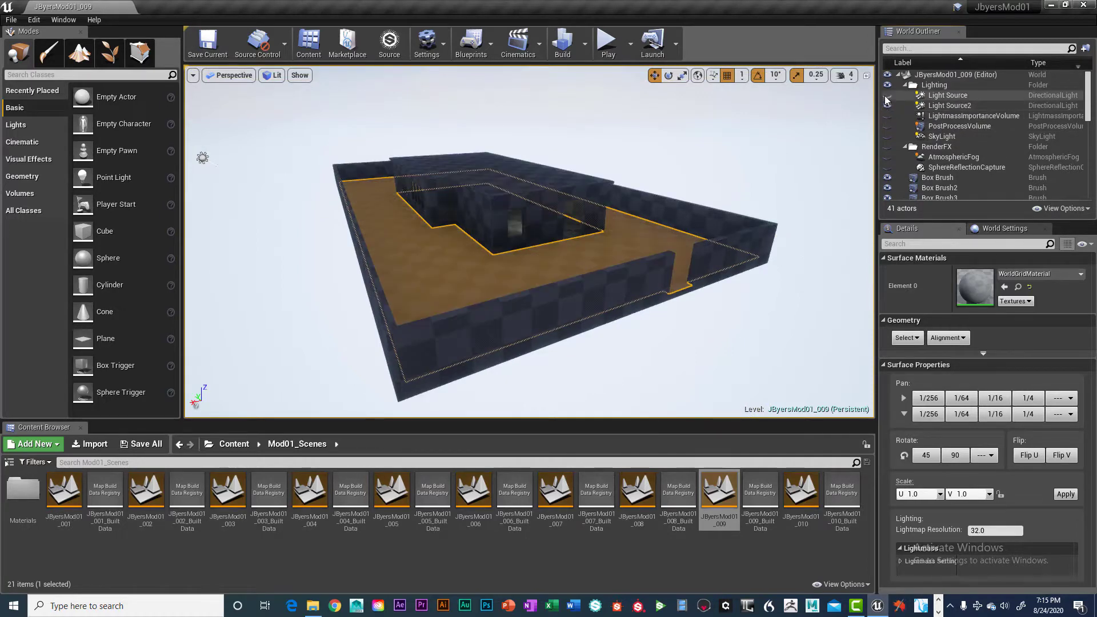
{"action": "left_click", "coordinate": [886, 94]}
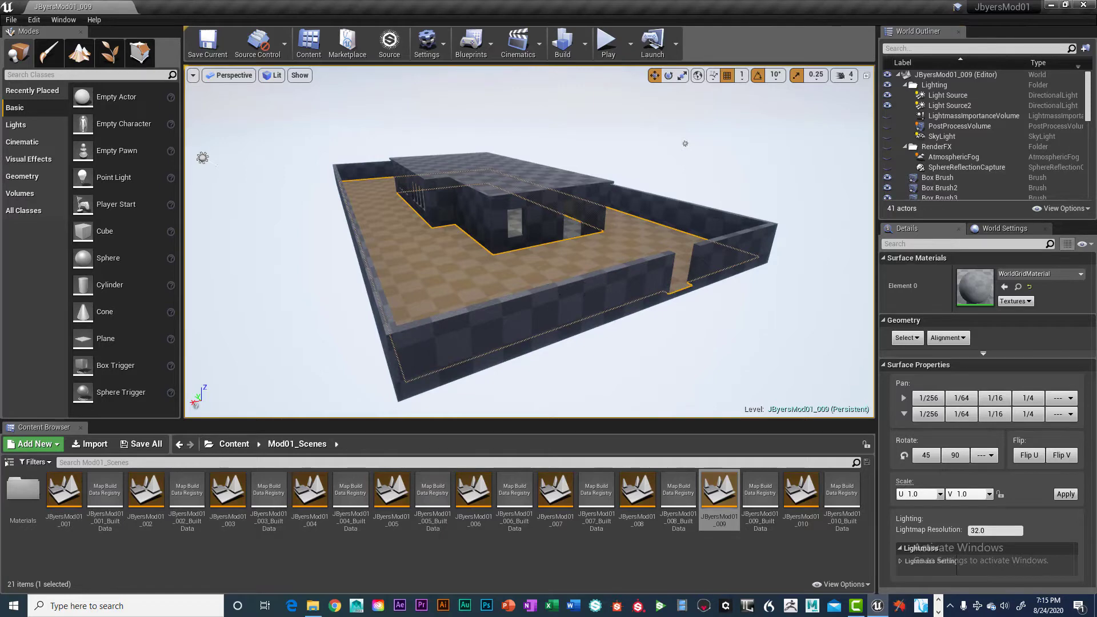
Open the Materials folder inside StarterContent among the project's content
{"action": "mouse_move", "coordinate": [586, 290]}
{"action": "left_mouse_down", "text": "alt"}
{"action": "mouse_move", "coordinate": [603, 312]}
{"action": "mouse_move", "coordinate": [603, 289]}
{"action": "left_mouse_up", "text": "alt"}
{"action": "left_click_drag", "start_coordinate": [653, 146], "coordinate": [605, 117], "text": "alt"}
{"action": "left_click_drag", "start_coordinate": [605, 212], "coordinate": [646, 249], "text": "alt"}
{"action": "scroll", "coordinate": [631, 217], "scroll_direction": "up", "scroll_amount": 5}
{"action": "mouse_move", "coordinate": [577, 233]}
{"action": "left_mouse_down", "text": "alt"}
{"action": "mouse_move", "coordinate": [615, 220]}
{"action": "mouse_move", "coordinate": [575, 229]}
{"action": "left_mouse_up", "text": "alt"}
{"action": "scroll", "coordinate": [576, 233], "scroll_direction": "down", "scroll_amount": 2}
{"action": "middle_click_drag", "start_coordinate": [574, 235], "coordinate": [548, 227], "text": "alt"}
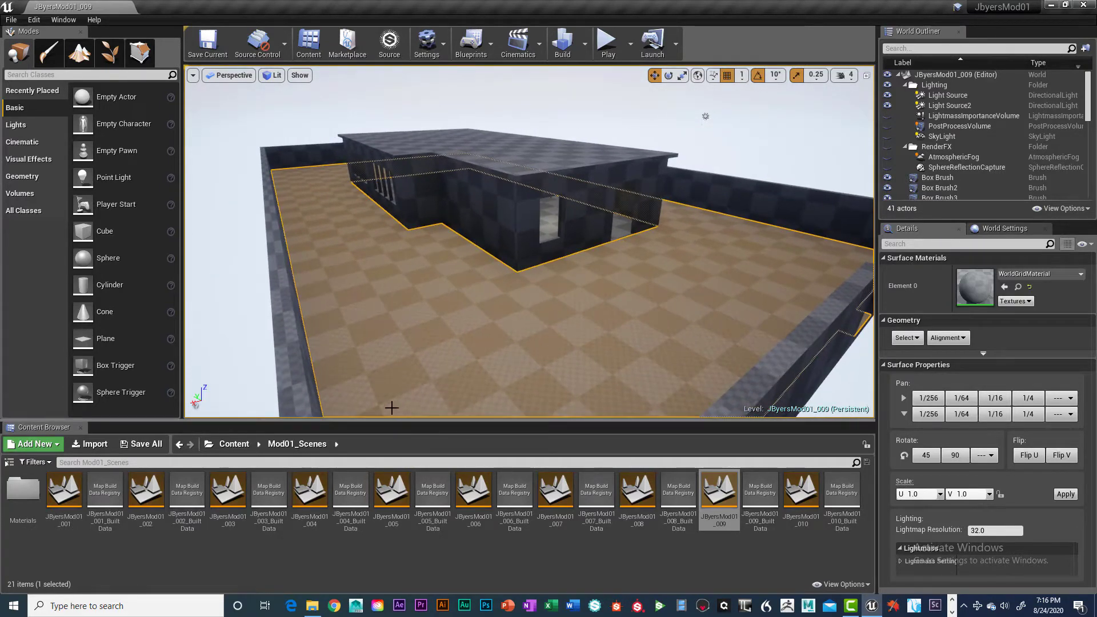
{"action": "left_click", "coordinate": [240, 446]}
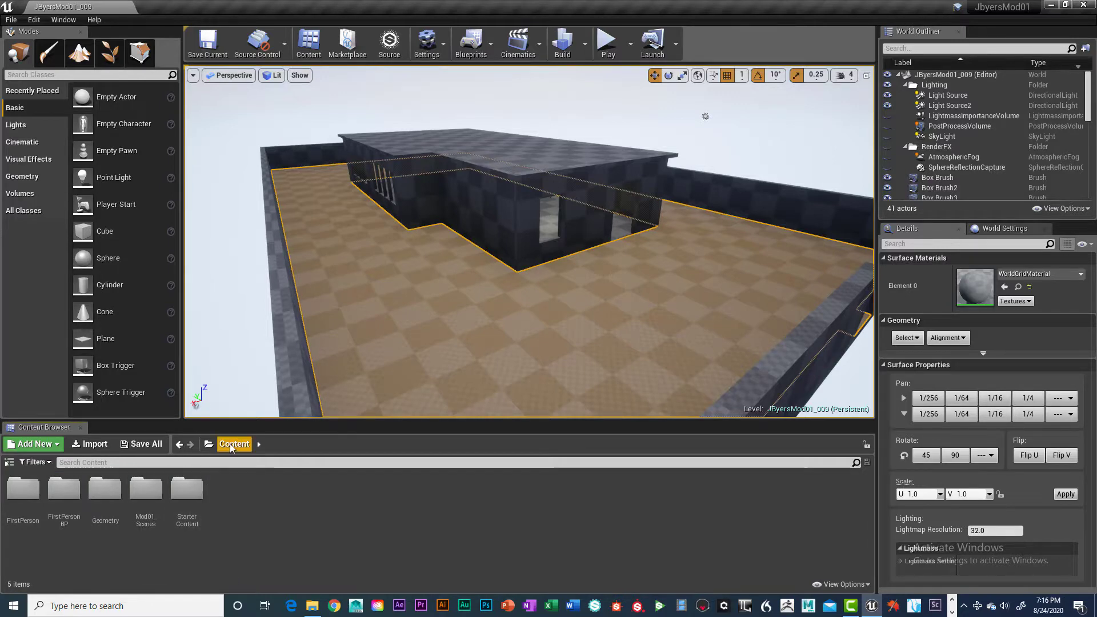
{"action": "double_click", "coordinate": [187, 490]}
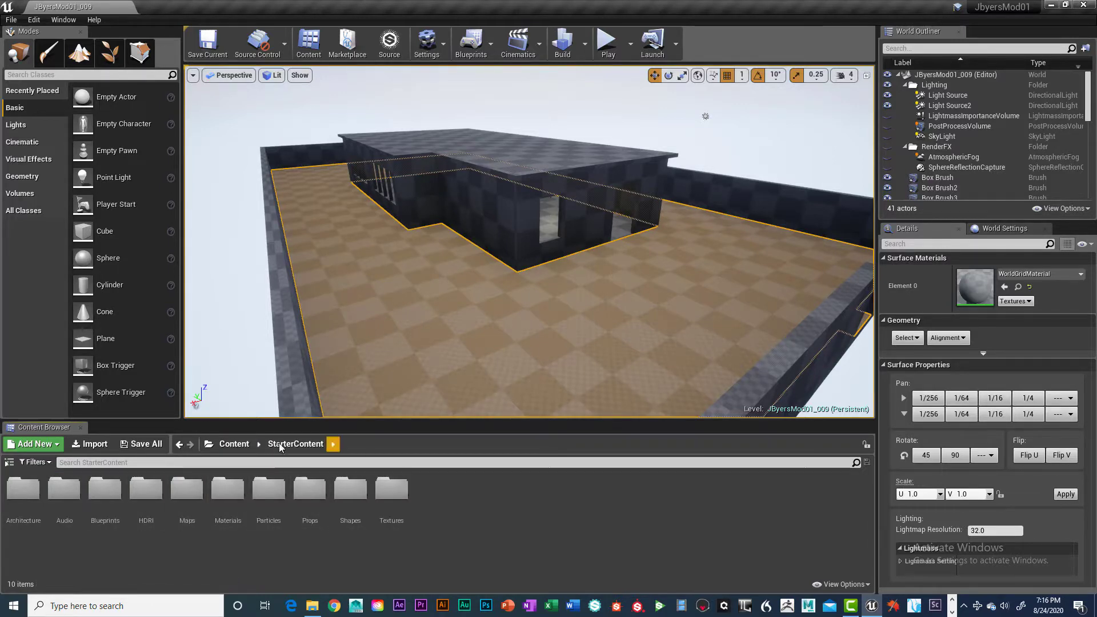
{"action": "double_click", "coordinate": [228, 490]}
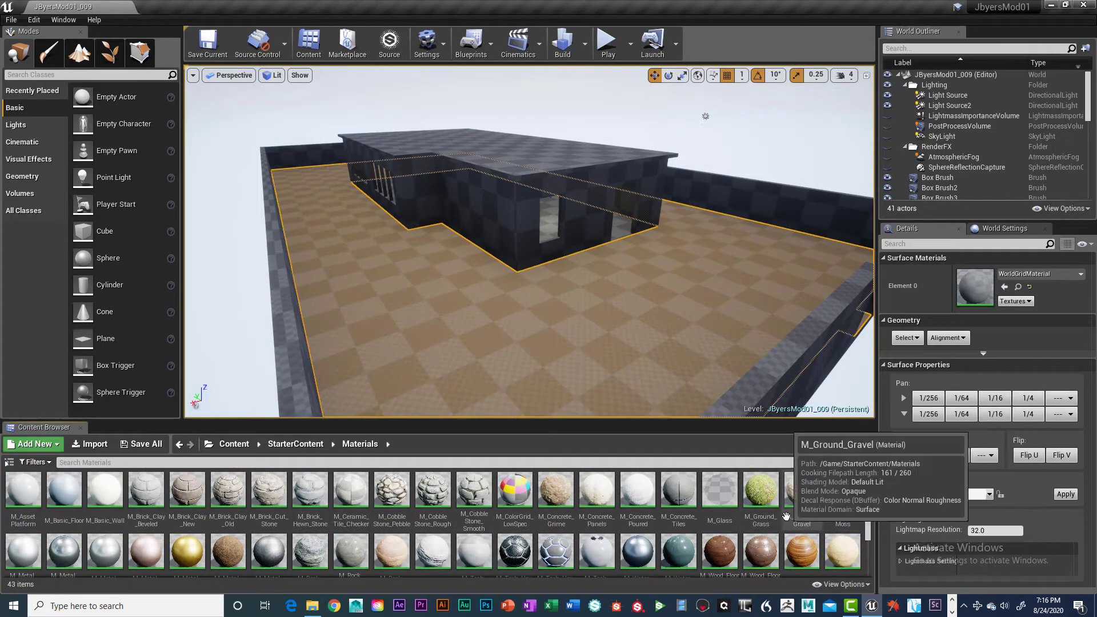
Look through the available starter materials, including the brick, stone, ground, metal and wood ones
{"action": "scroll", "coordinate": [788, 518], "scroll_direction": "down", "scroll_amount": 1}
{"action": "scroll", "coordinate": [726, 512], "scroll_direction": "down", "scroll_amount": 1}
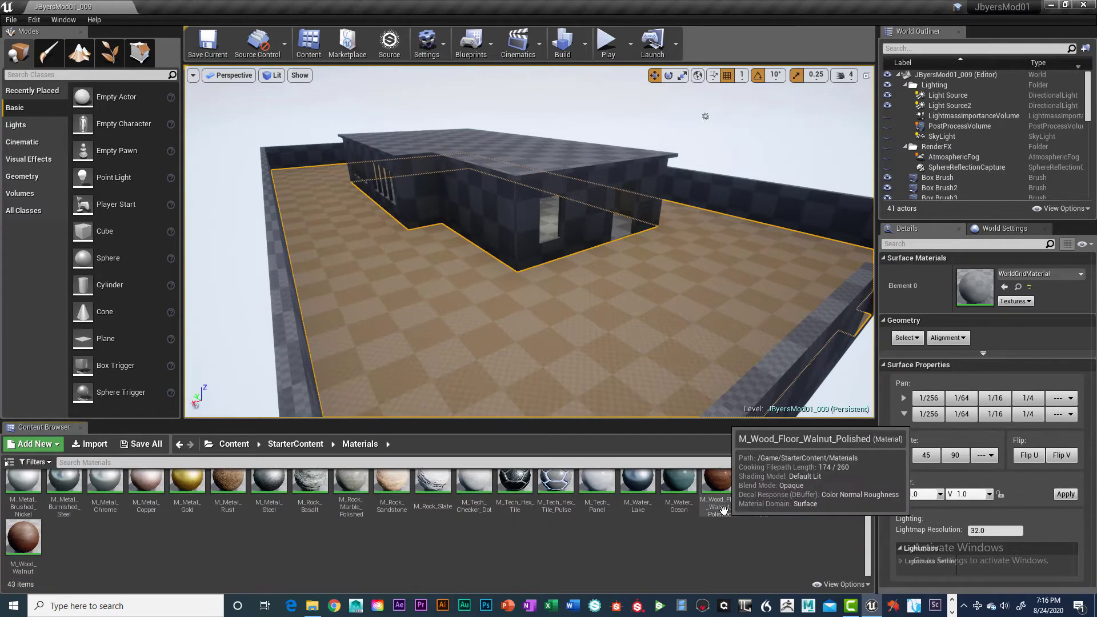
{"action": "scroll", "coordinate": [724, 511], "scroll_direction": "up", "scroll_amount": 1}
{"action": "scroll", "coordinate": [721, 502], "scroll_direction": "up", "scroll_amount": 1}
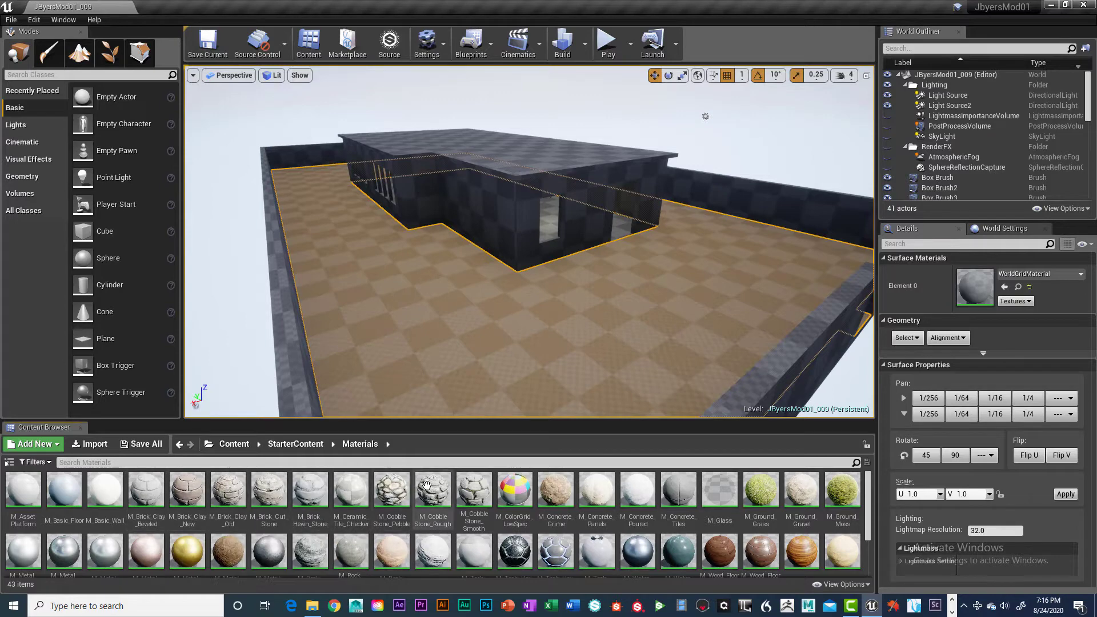
{"action": "scroll", "coordinate": [756, 480], "scroll_direction": "down", "scroll_amount": 1}
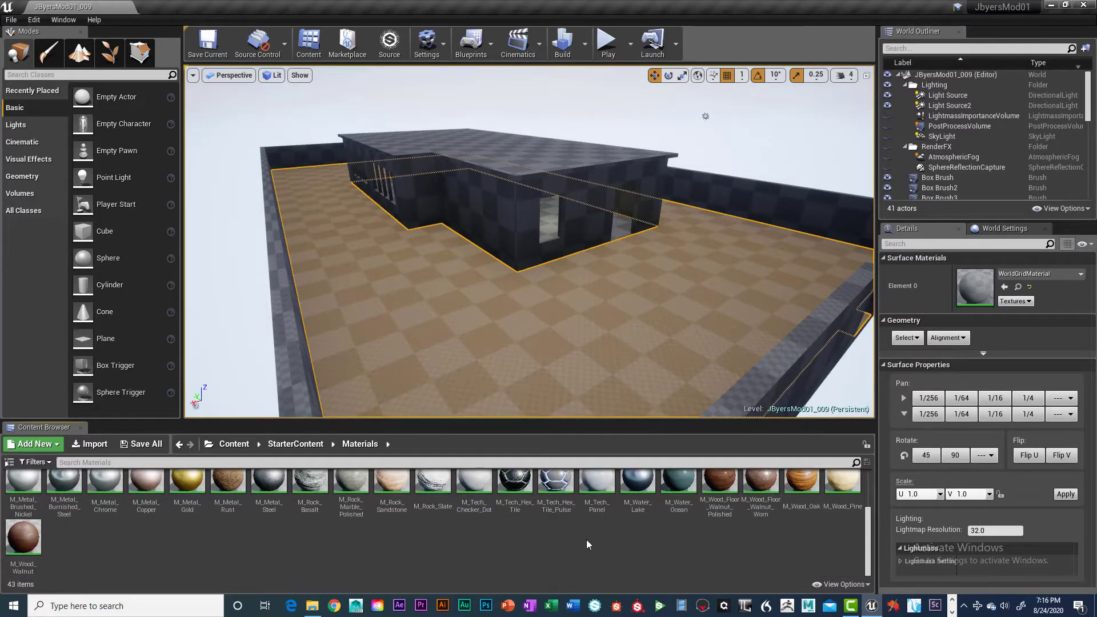
{"action": "scroll", "coordinate": [594, 535], "scroll_direction": "up", "scroll_amount": 1}
{"action": "scroll", "coordinate": [602, 531], "scroll_direction": "up", "scroll_amount": 1}
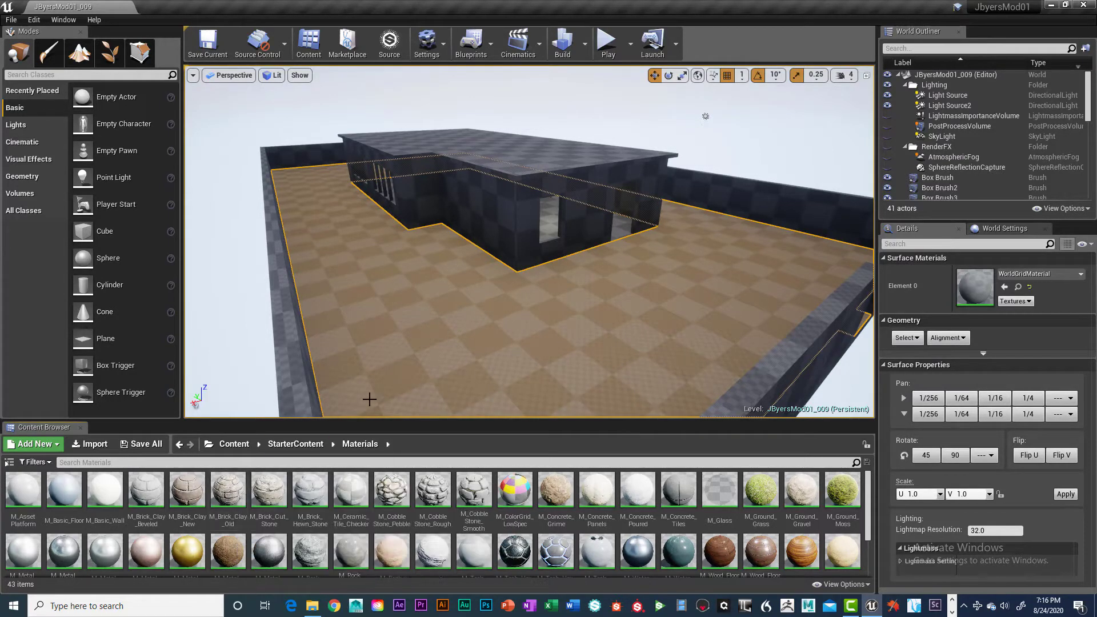
Open the M_CobbleStone_Pebble material and examine its main node, the surrounding network and the Multiply node feeding the base color
{"action": "left_click", "coordinate": [388, 485]}
{"action": "double_click", "coordinate": [388, 485]}
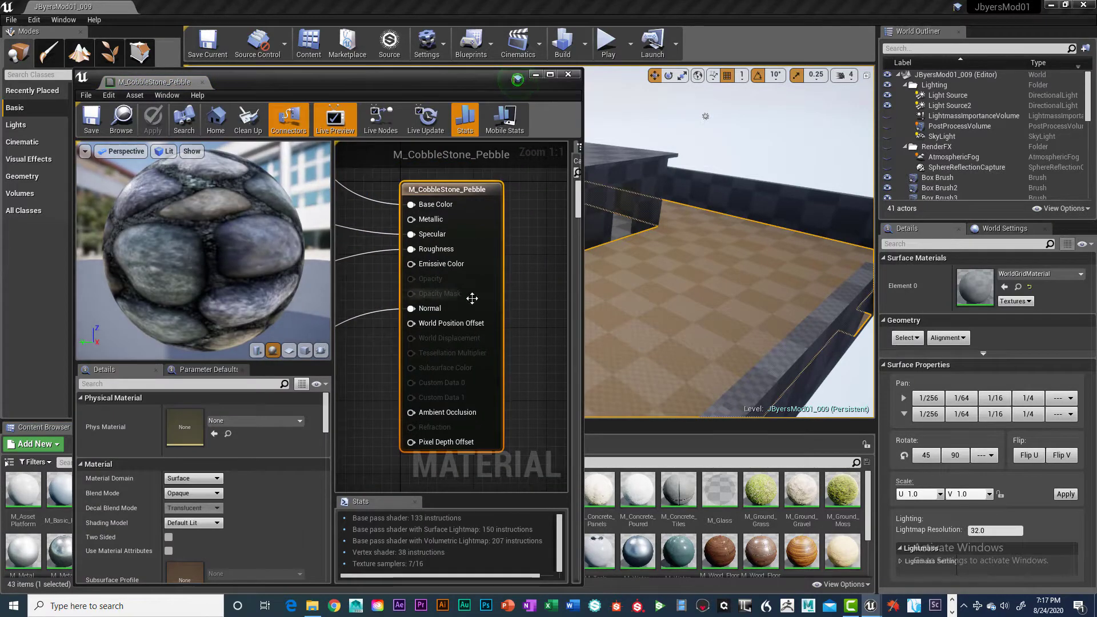
{"action": "scroll", "coordinate": [528, 345], "scroll_direction": "down", "scroll_amount": 4}
{"action": "scroll", "coordinate": [527, 345], "scroll_direction": "down", "scroll_amount": 5}
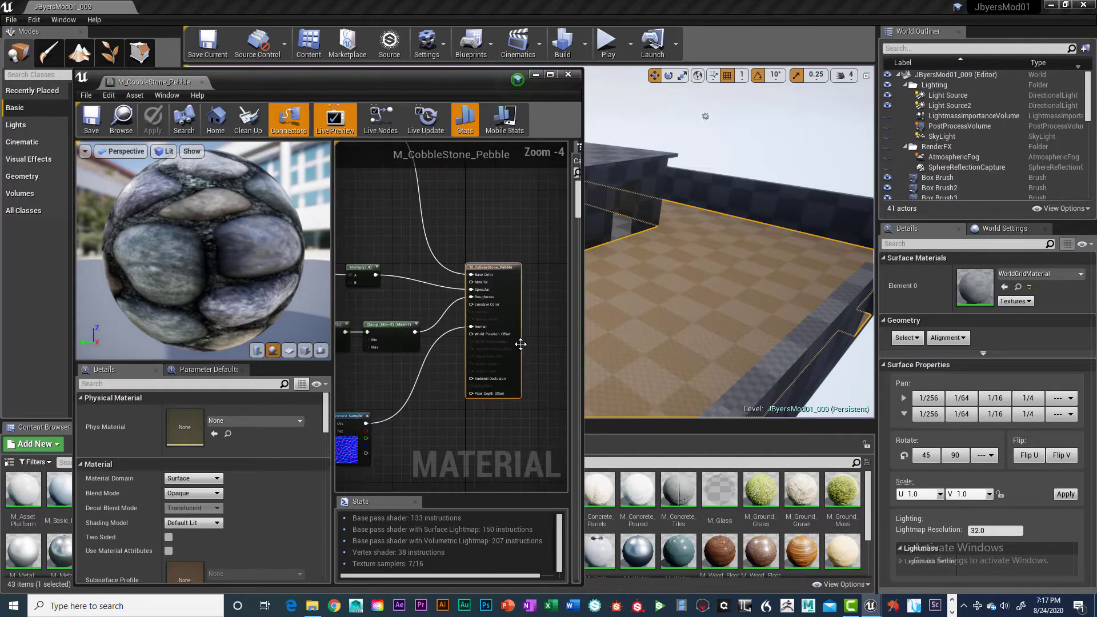
{"action": "left_click_drag", "start_coordinate": [482, 240], "coordinate": [514, 254]}
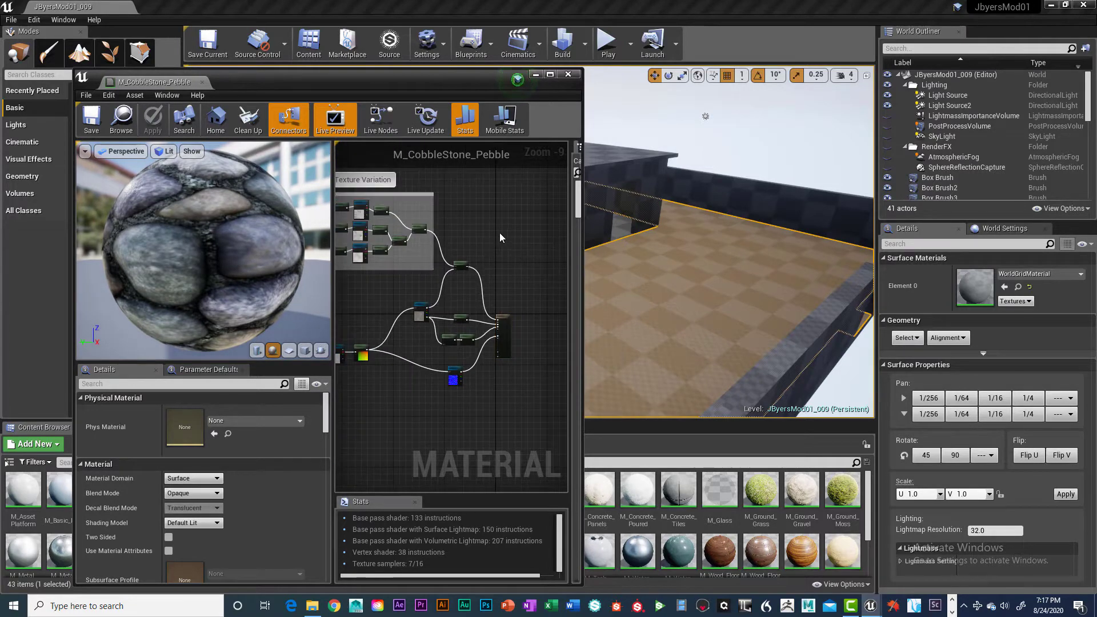
{"action": "scroll", "coordinate": [486, 231], "scroll_direction": "down", "scroll_amount": 3}
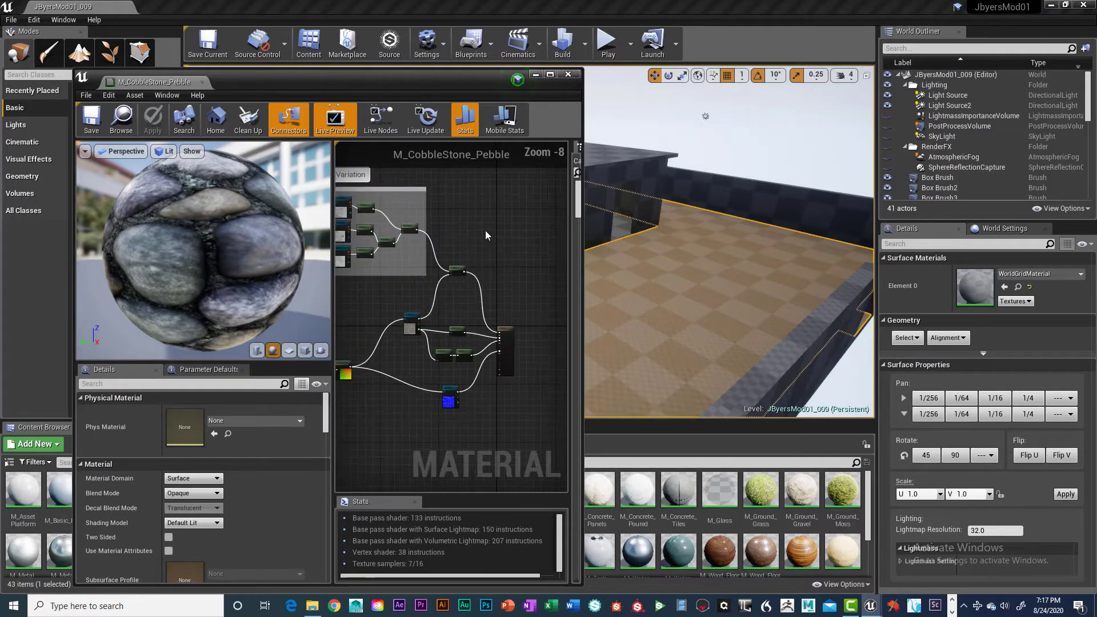
{"action": "scroll", "coordinate": [474, 240], "scroll_direction": "up", "scroll_amount": 8}
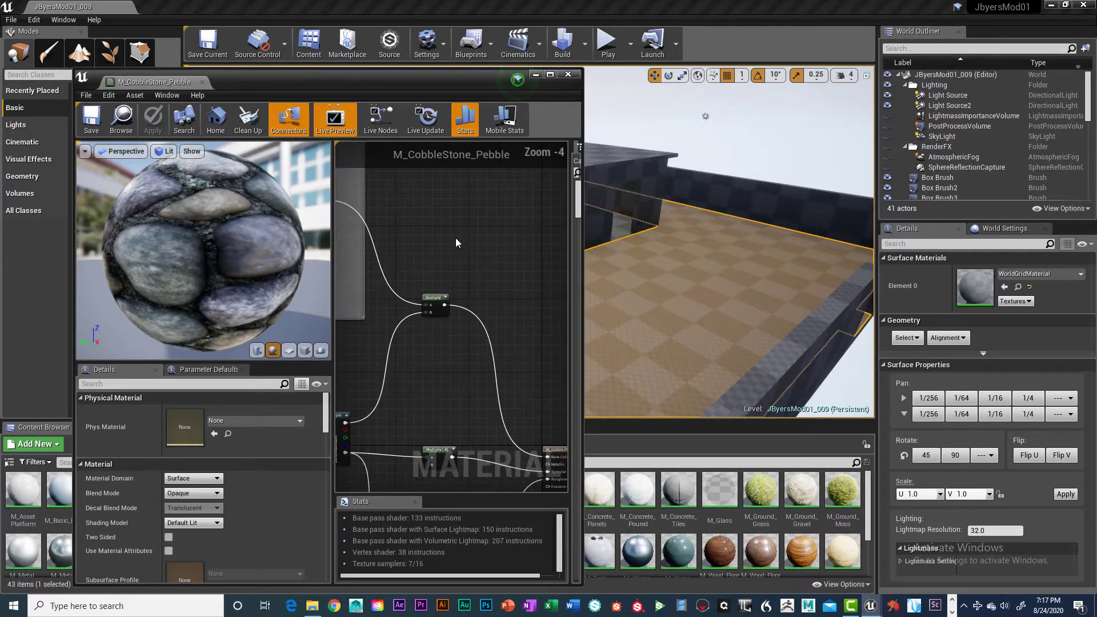
{"action": "left_click", "coordinate": [435, 298]}
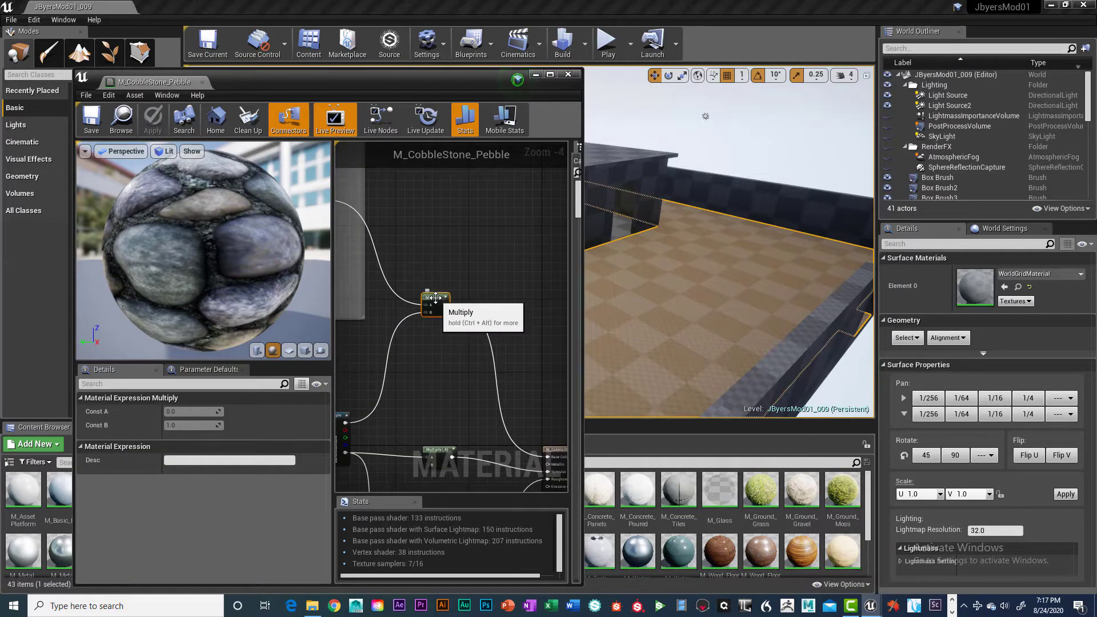
{"action": "left_click", "coordinate": [428, 258]}
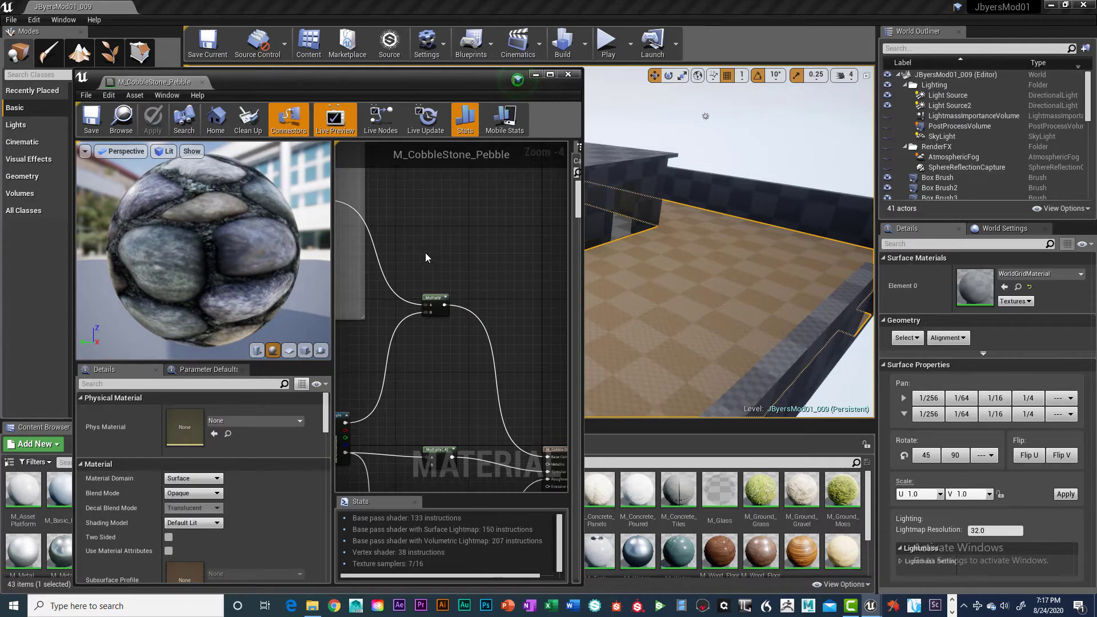
{"action": "scroll", "coordinate": [425, 258], "scroll_direction": "up", "scroll_amount": 4}
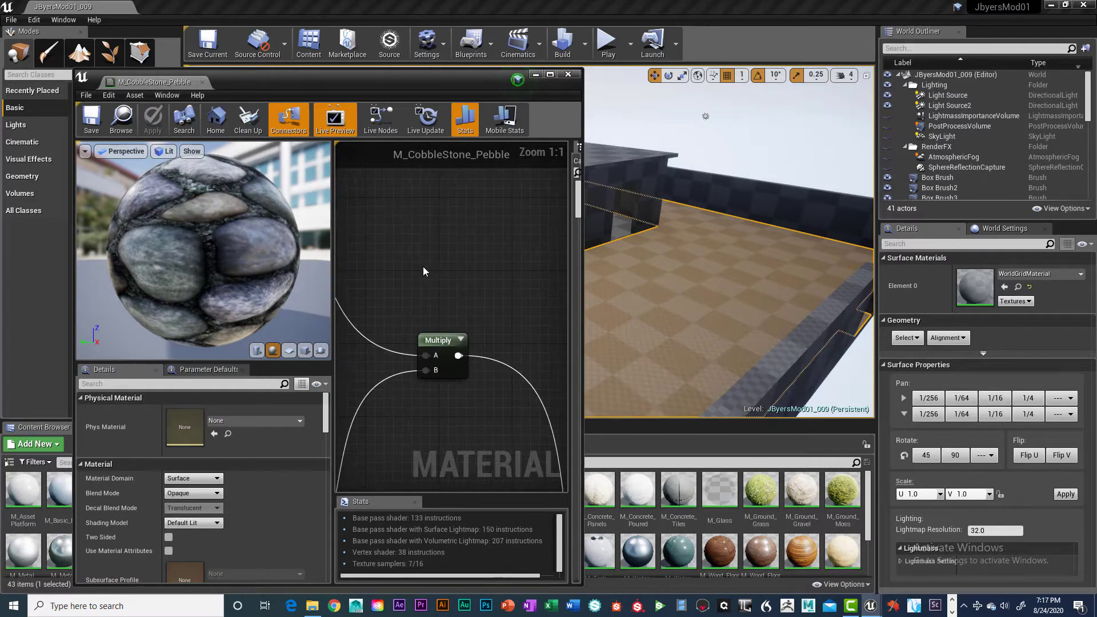
Examine the Macro Texture Variation group and the rest of the cobblestone material's node network, and close the material editor
{"action": "right_click_drag", "start_coordinate": [419, 265], "coordinate": [530, 344]}
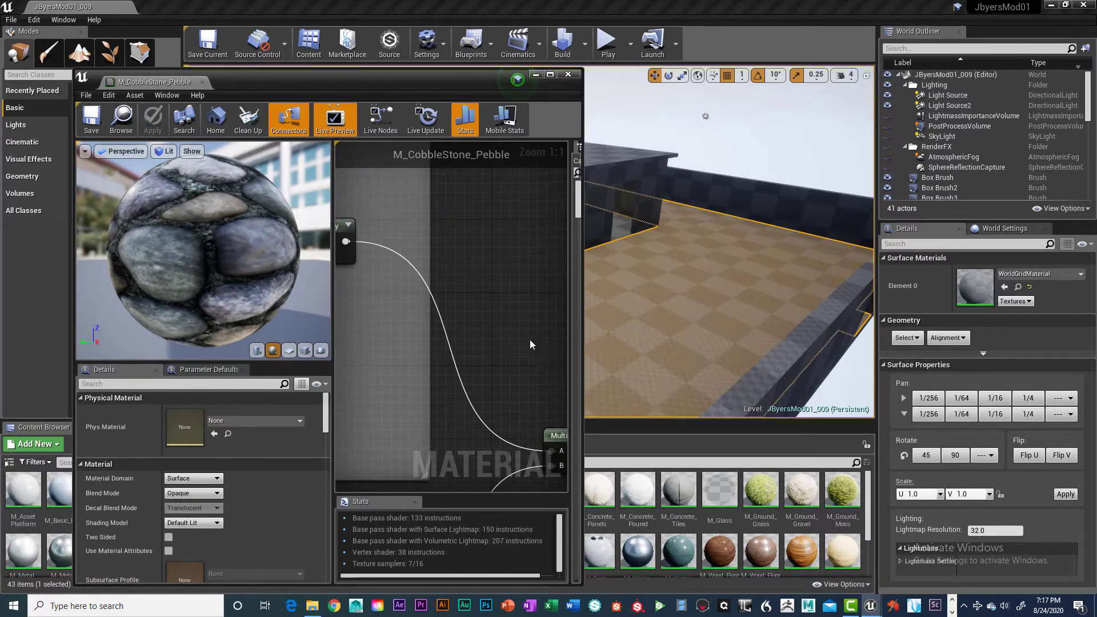
{"action": "scroll", "coordinate": [530, 345], "scroll_direction": "down", "scroll_amount": 3}
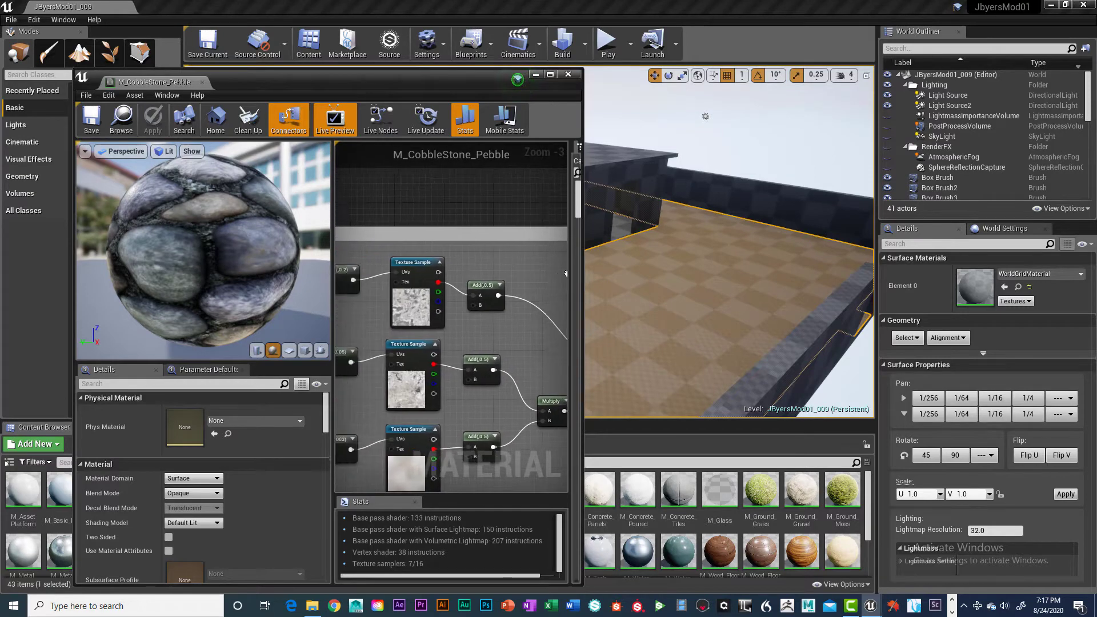
{"action": "scroll", "coordinate": [429, 240], "scroll_direction": "down", "scroll_amount": 2}
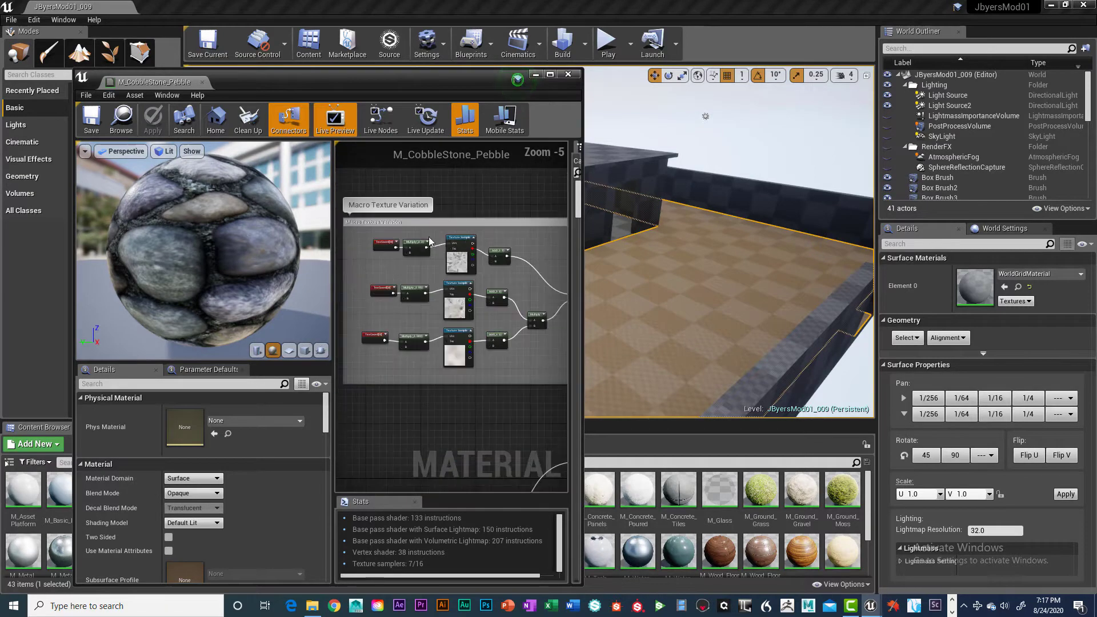
{"action": "right_click_drag", "start_coordinate": [443, 220], "coordinate": [378, 203]}
{"action": "scroll", "coordinate": [511, 297], "scroll_direction": "down", "scroll_amount": 3}
{"action": "right_click_drag", "start_coordinate": [457, 334], "coordinate": [342, 265]}
{"action": "right_click_drag", "start_coordinate": [493, 237], "coordinate": [563, 266]}
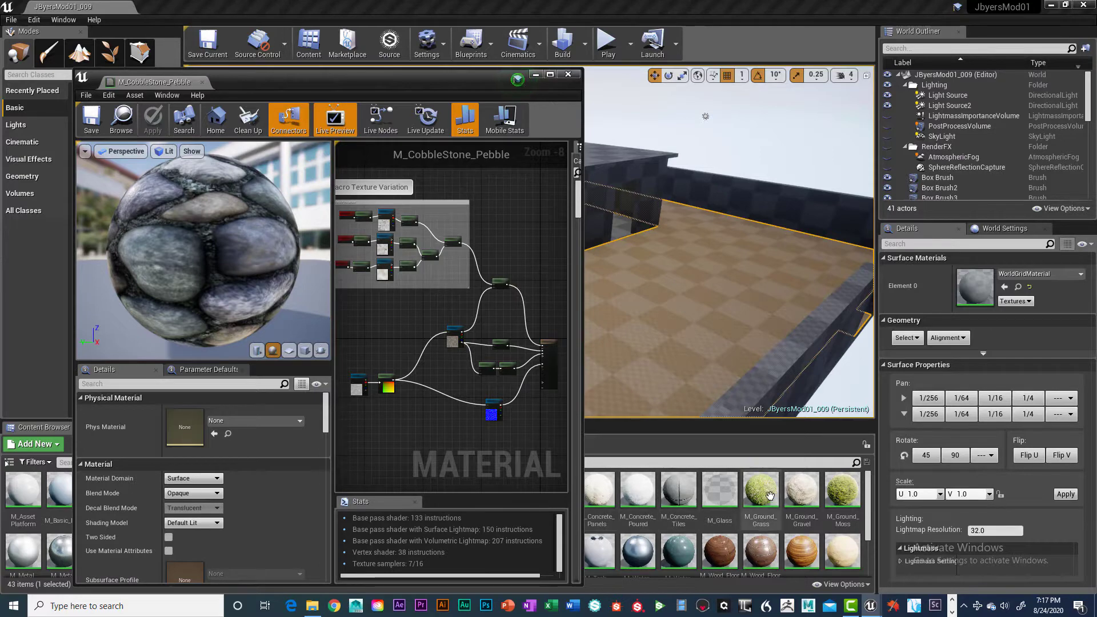
{"action": "left_click", "coordinate": [568, 74]}
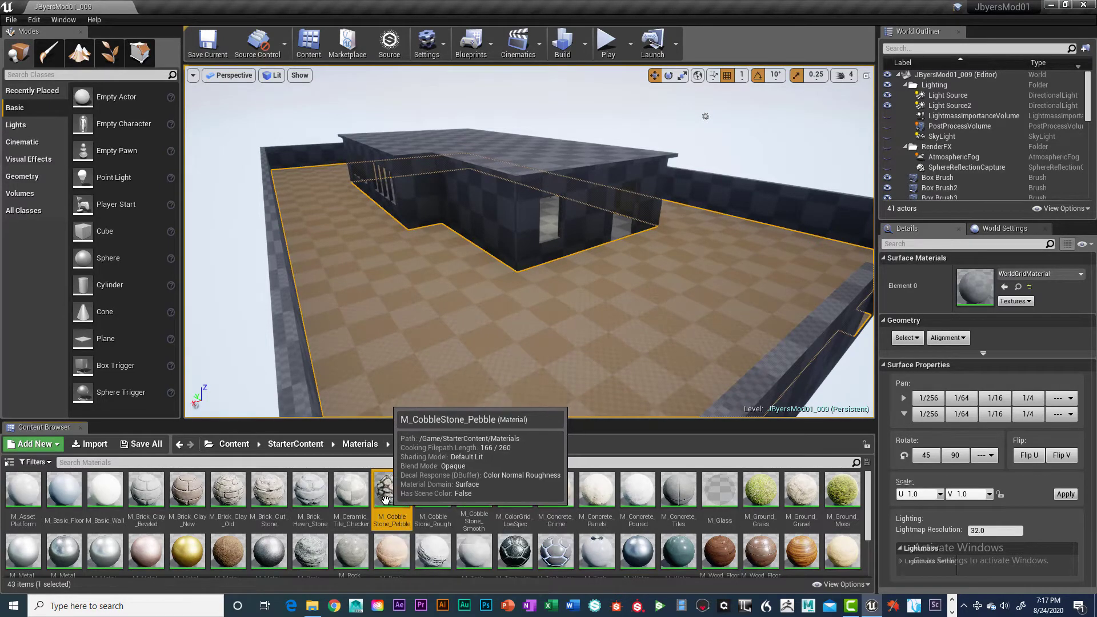
Apply the M_CobbleStone_Pebble material to the courtyard floor around the building and check the stones up close
{"action": "left_click_drag", "start_coordinate": [400, 500], "coordinate": [473, 393]}
{"action": "scroll", "coordinate": [632, 338], "scroll_direction": "up", "scroll_amount": 3}
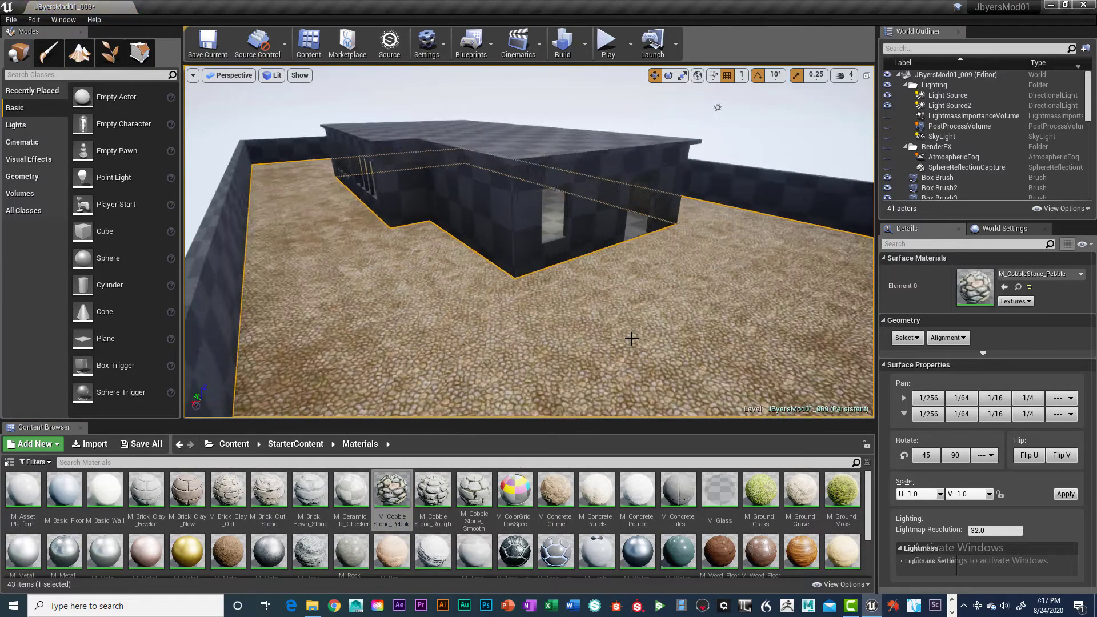
{"action": "scroll", "coordinate": [633, 339], "scroll_direction": "down", "scroll_amount": 4}
{"action": "scroll", "coordinate": [632, 338], "scroll_direction": "up", "scroll_amount": 6}
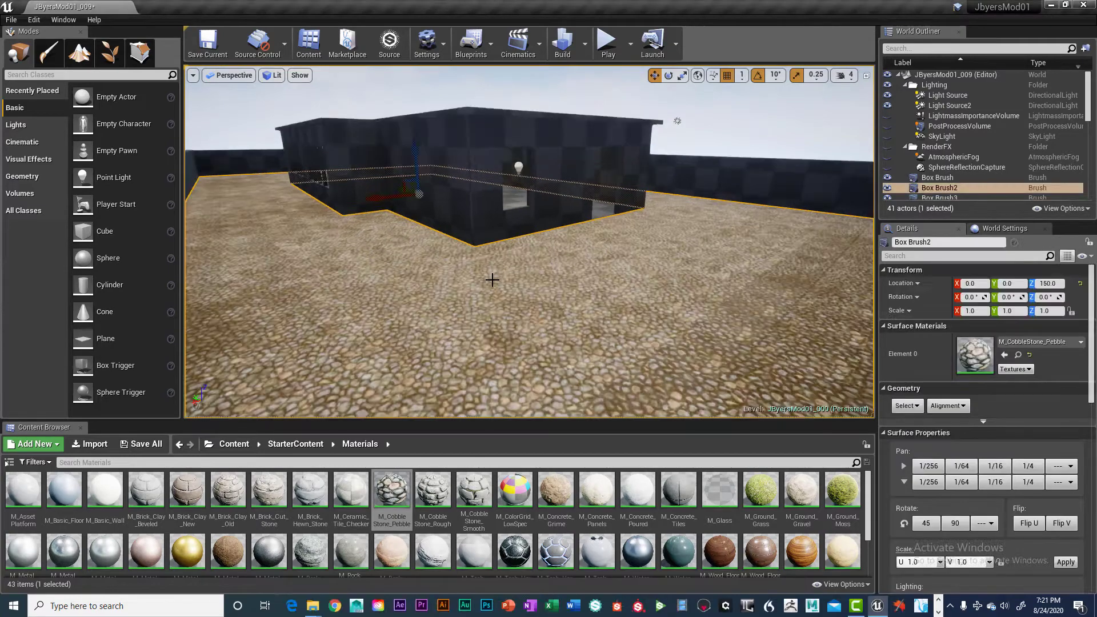
{"action": "scroll", "coordinate": [490, 278], "scroll_direction": "up", "scroll_amount": 4}
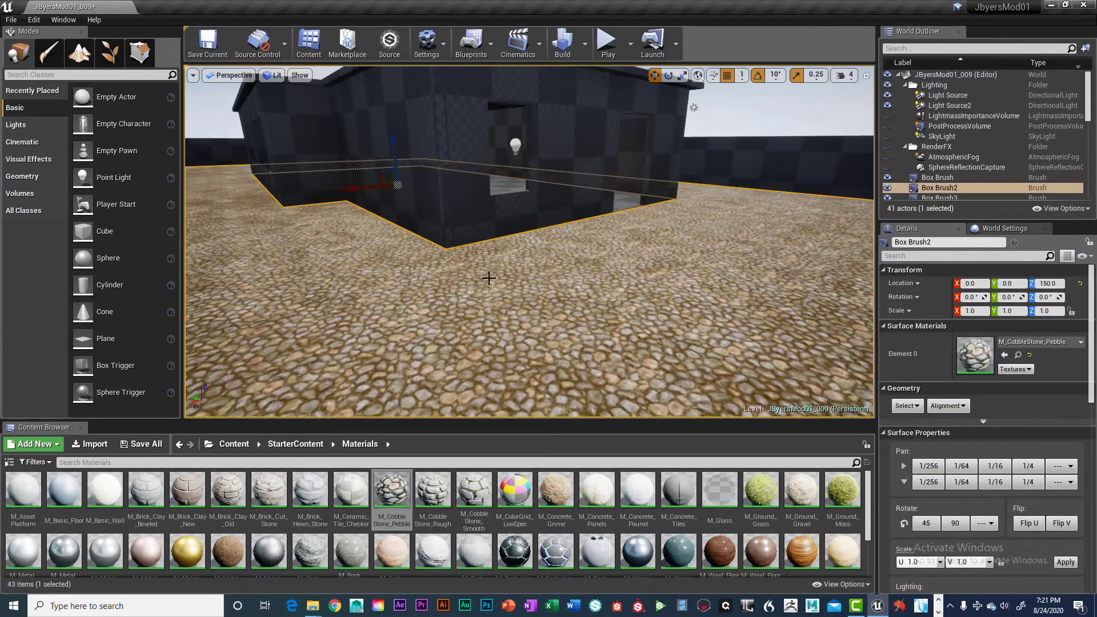
Examine the cobblestone texture on the courtyard floor from close up and farther away around the building
{"action": "scroll", "coordinate": [490, 279], "scroll_direction": "down", "scroll_amount": 4}
{"action": "scroll", "coordinate": [488, 278], "scroll_direction": "up", "scroll_amount": 5}
{"action": "scroll", "coordinate": [507, 290], "scroll_direction": "up", "scroll_amount": 3}
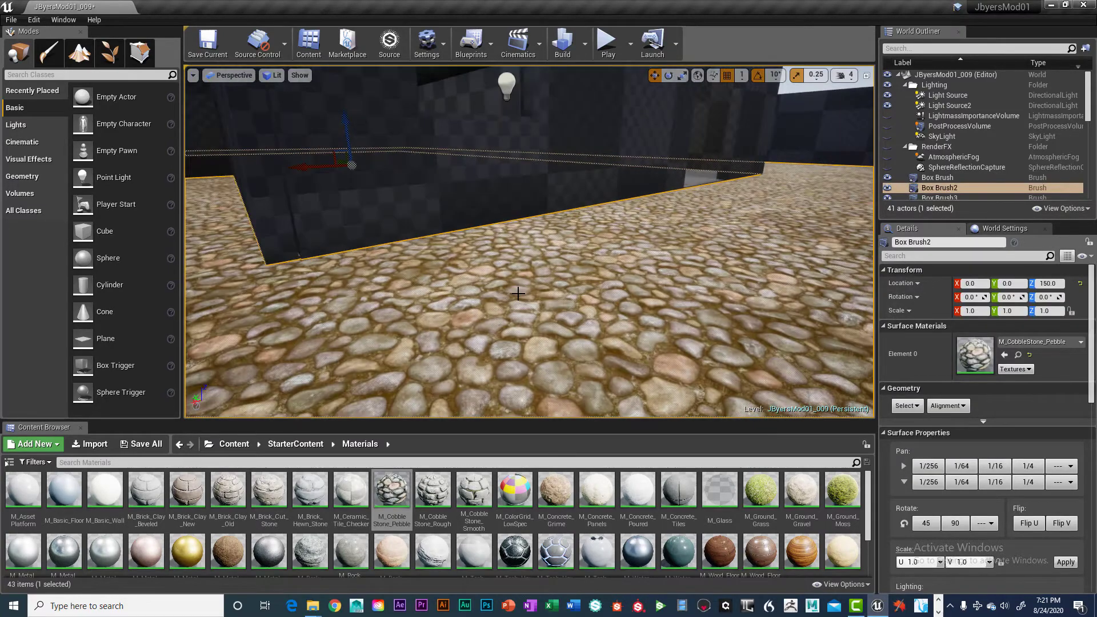
{"action": "scroll", "coordinate": [517, 289], "scroll_direction": "down", "scroll_amount": 2}
{"action": "mouse_move", "coordinate": [677, 280]}
{"action": "left_mouse_down"}
{"action": "mouse_move", "coordinate": [702, 277]}
{"action": "mouse_move", "coordinate": [701, 289]}
{"action": "mouse_move", "coordinate": [717, 260]}
{"action": "mouse_move", "coordinate": [717, 294]}
{"action": "mouse_move", "coordinate": [645, 297]}
{"action": "mouse_move", "coordinate": [694, 277]}
{"action": "mouse_move", "coordinate": [675, 300]}
{"action": "left_mouse_up"}
{"action": "middle_click_drag", "start_coordinate": [700, 274], "coordinate": [700, 228]}
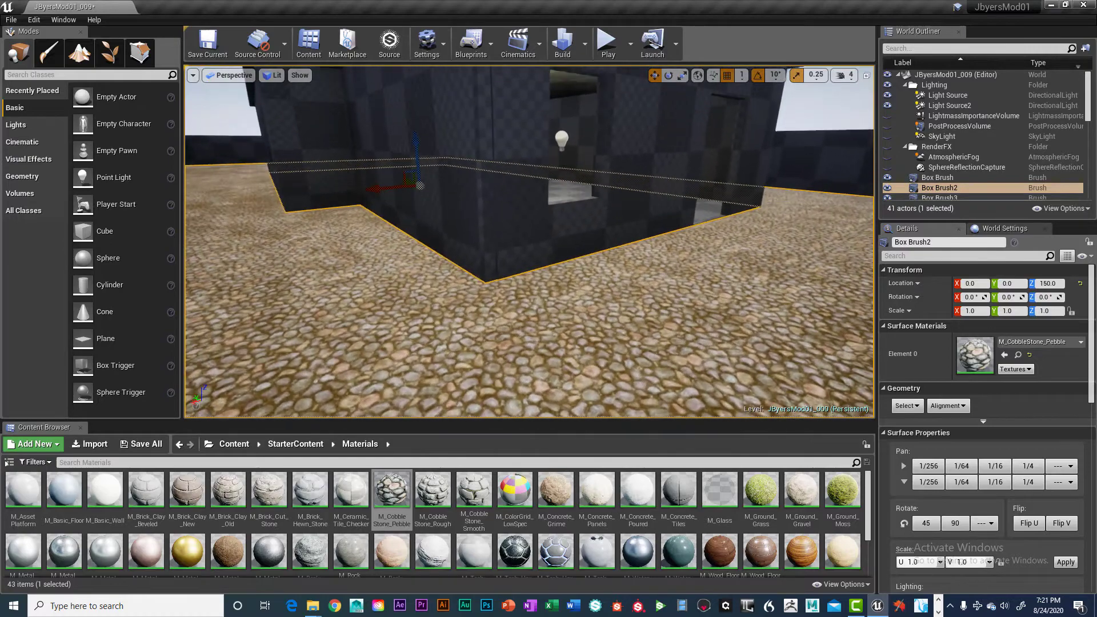
{"action": "scroll", "coordinate": [700, 228], "scroll_direction": "down", "scroll_amount": 7}
{"action": "scroll", "coordinate": [703, 265], "scroll_direction": "up", "scroll_amount": 4}
{"action": "middle_click_drag", "start_coordinate": [701, 269], "coordinate": [719, 269]}
{"action": "scroll", "coordinate": [701, 269], "scroll_direction": "up", "scroll_amount": 5}
{"action": "scroll", "coordinate": [701, 269], "scroll_direction": "down", "scroll_amount": 5}
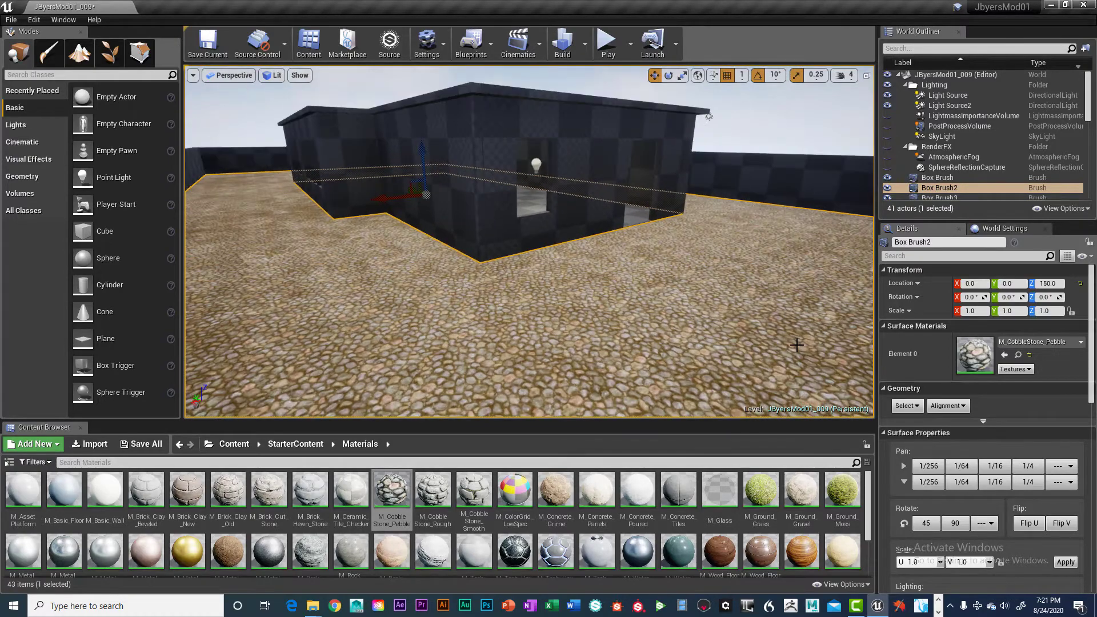
Select only the courtyard floor surface, open its assigned material from the surface details, and close the material editor again
{"action": "left_click_drag", "start_coordinate": [693, 314], "coordinate": [691, 315]}
{"action": "left_click", "coordinate": [693, 314]}
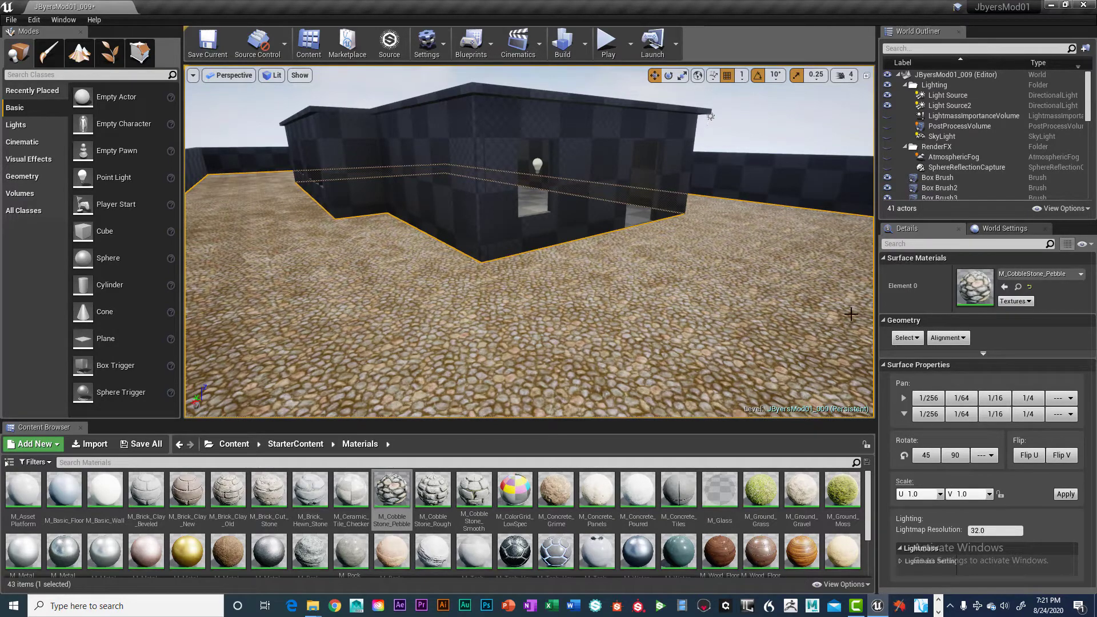
{"action": "double_click", "coordinate": [977, 285]}
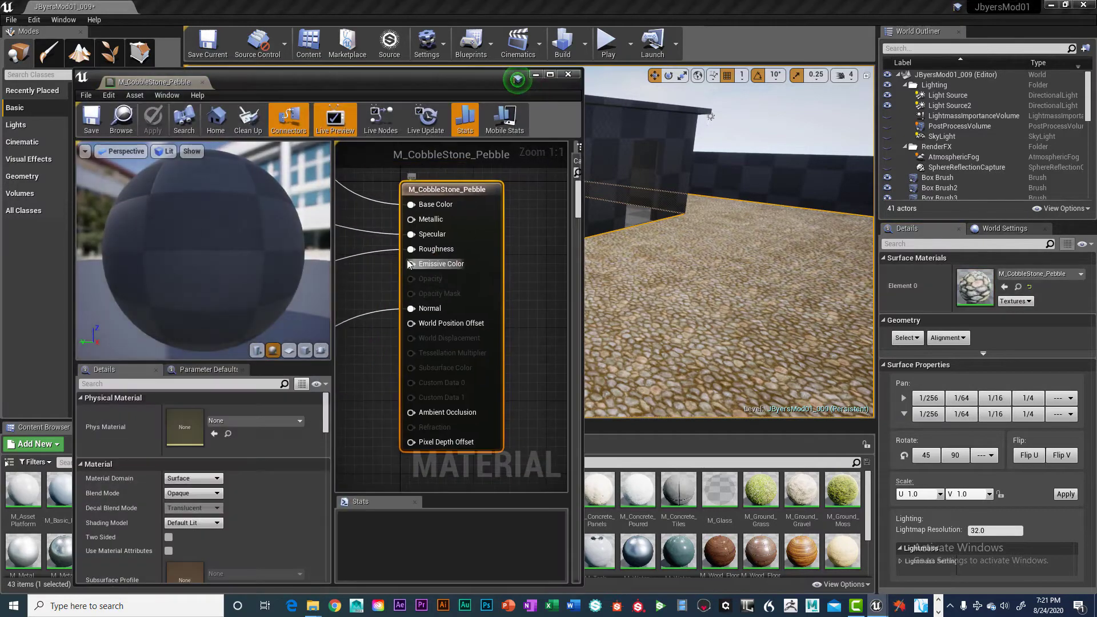
{"action": "left_click", "coordinate": [568, 75]}
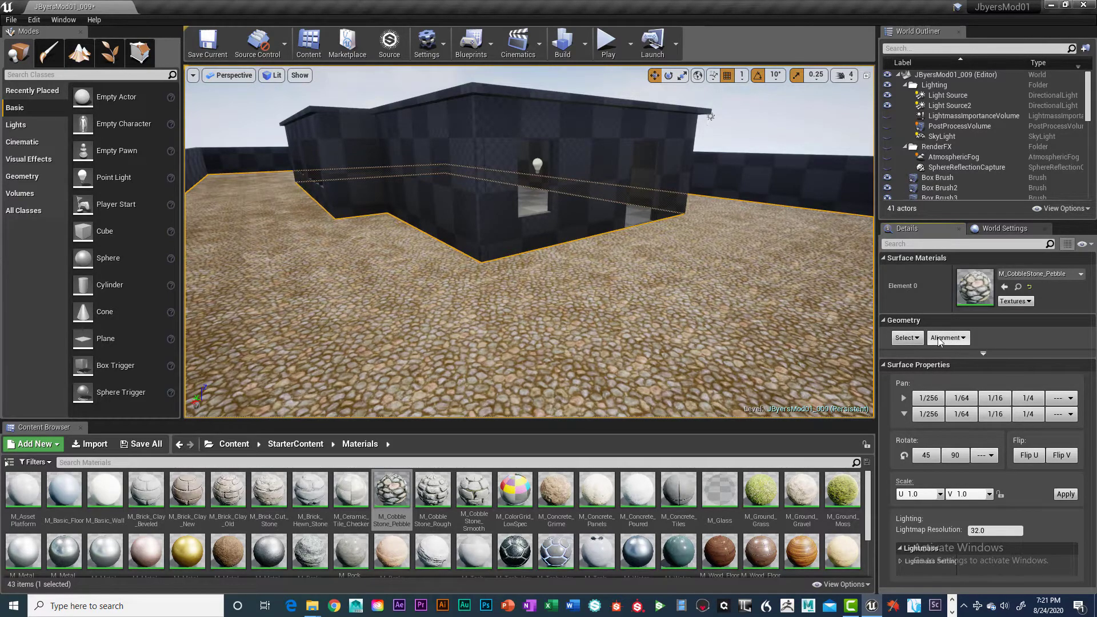
Look through the geometry selection and surface alignment options for the courtyard floor
{"action": "left_click", "coordinate": [912, 338]}
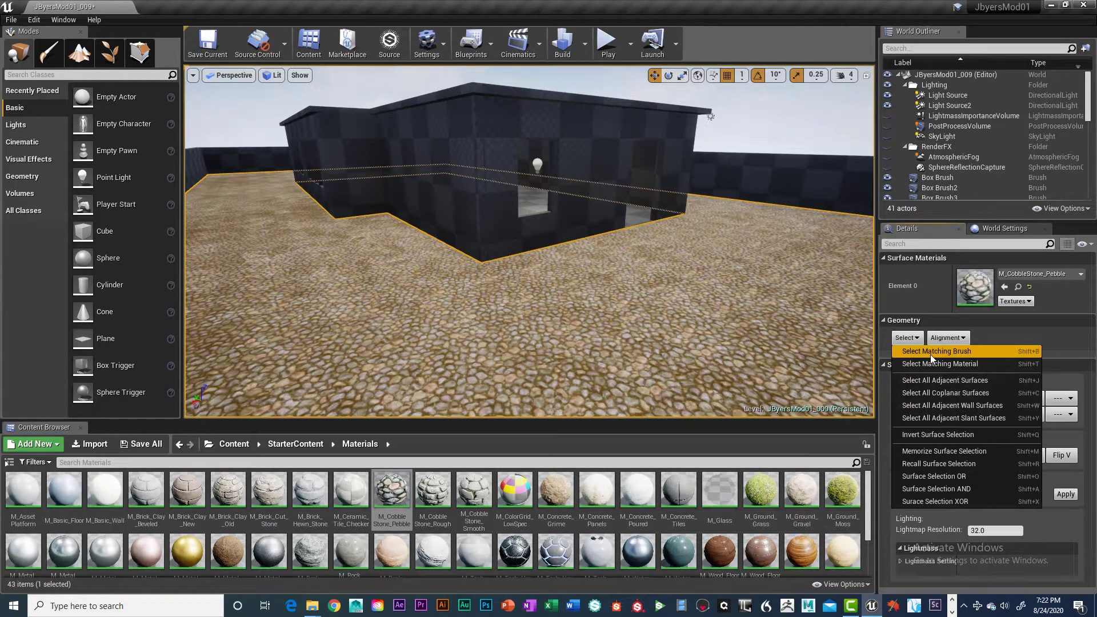
{"action": "left_click", "coordinate": [945, 338]}
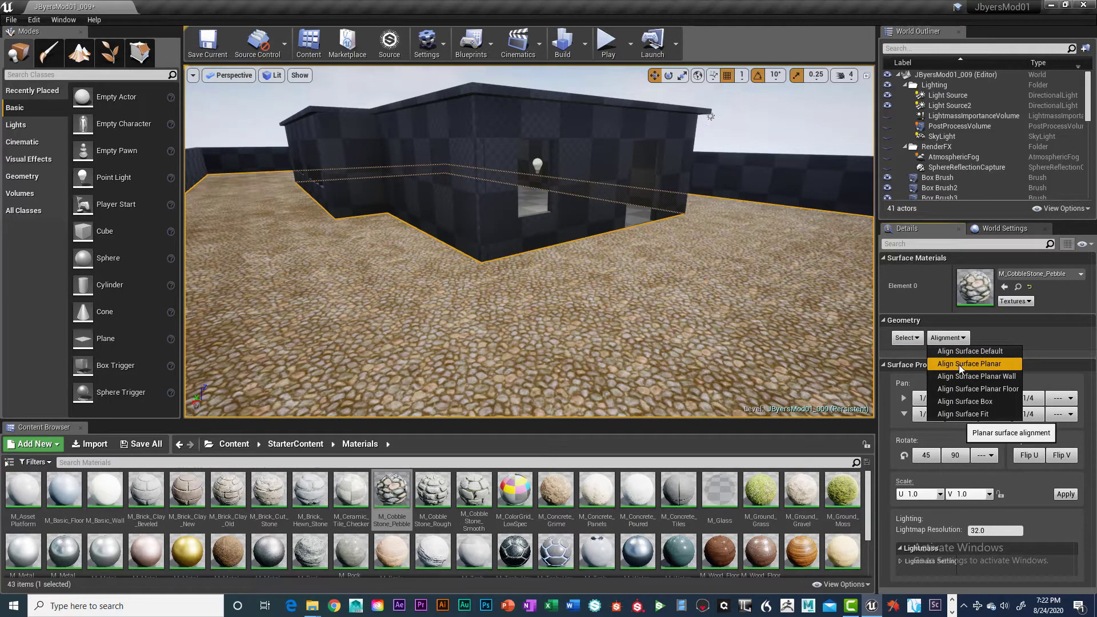
{"action": "left_click", "coordinate": [1004, 333]}
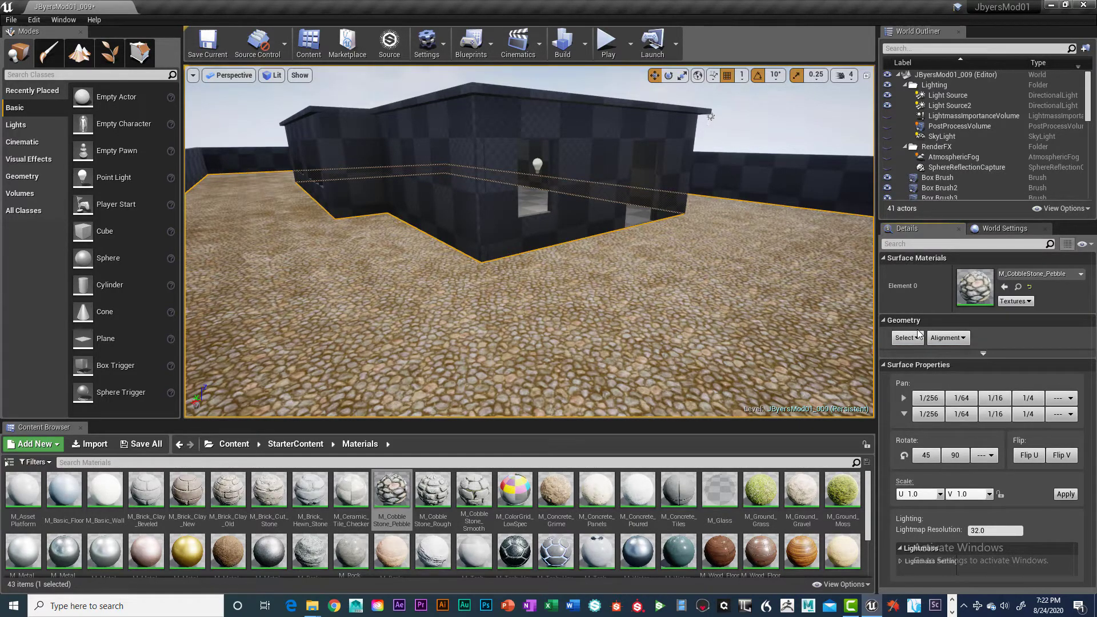
Pan the floor texture repeatedly along U in steps of 1/256, 1/64, 1/16 and 1/4
{"action": "left_click", "coordinate": [933, 399]}
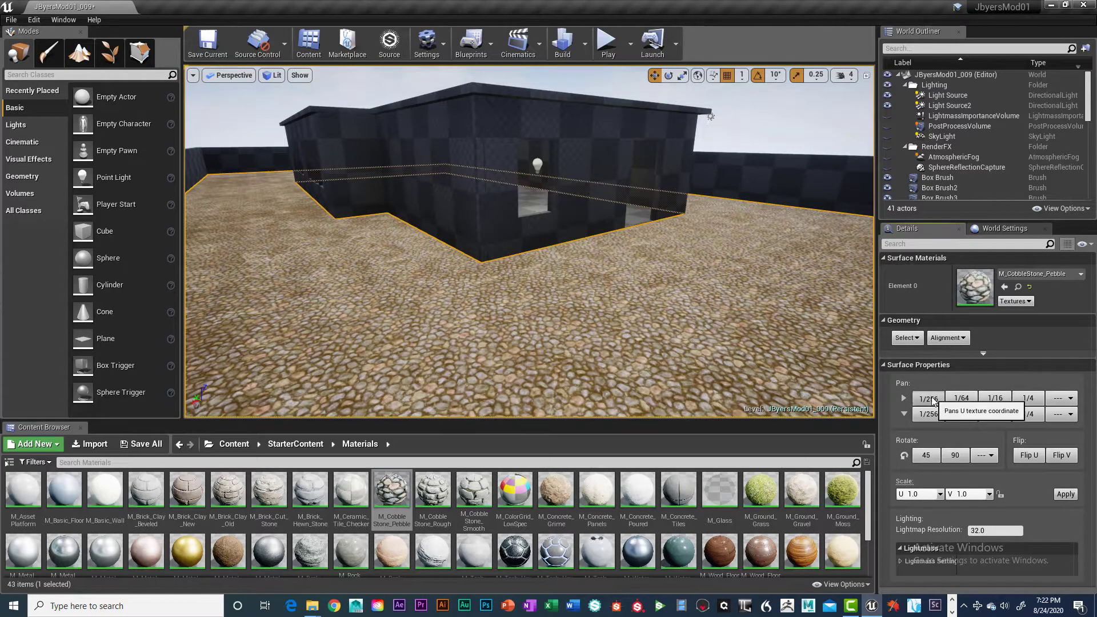
{"action": "left_click", "coordinate": [933, 399]}
{"action": "left_click", "coordinate": [934, 399]}
{"action": "left_click", "coordinate": [958, 400]}
{"action": "left_click", "coordinate": [958, 396]}
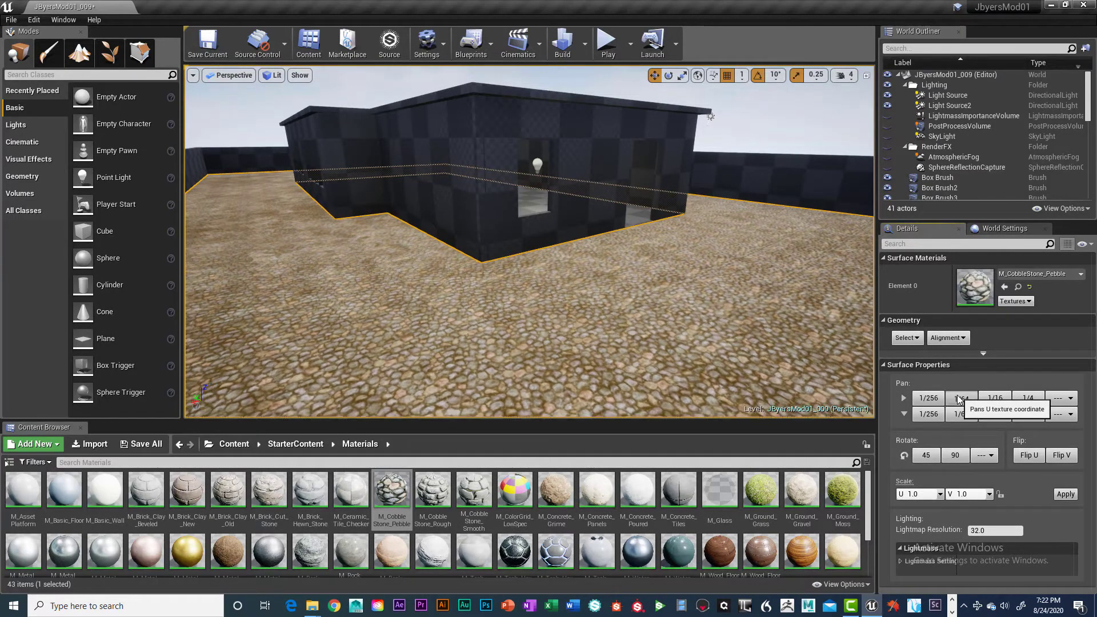
{"action": "left_click", "coordinate": [958, 396]}
{"action": "left_click", "coordinate": [959, 397]}
{"action": "left_click", "coordinate": [989, 398]}
{"action": "left_click", "coordinate": [990, 398]}
{"action": "left_click", "coordinate": [1030, 398]}
{"action": "left_click", "coordinate": [1031, 398]}
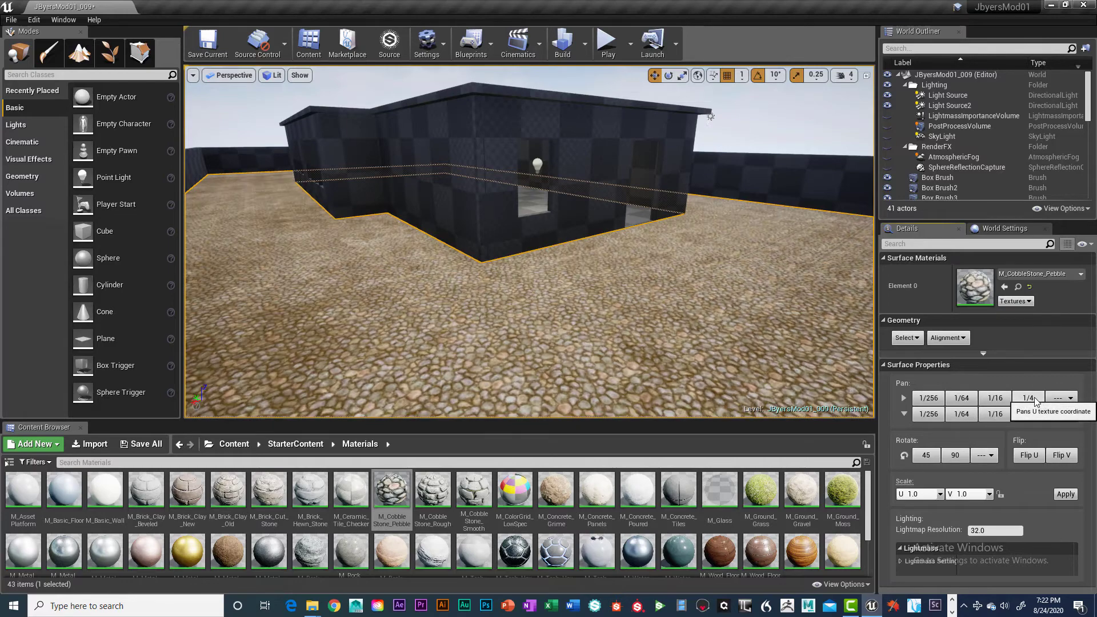
{"action": "left_click", "coordinate": [1031, 398]}
{"action": "left_click", "coordinate": [1031, 398]}
{"action": "left_click", "coordinate": [1030, 398]}
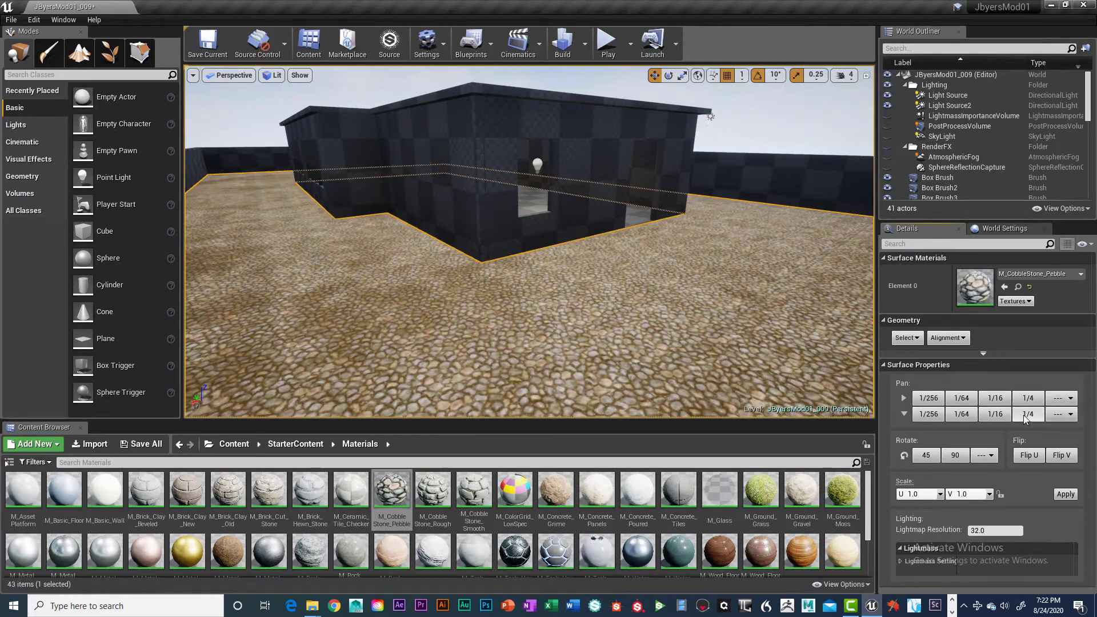
Pan the floor texture repeatedly along V in steps of 1/4 and 1/16
{"action": "left_click", "coordinate": [1026, 415]}
{"action": "left_click", "coordinate": [1027, 414]}
{"action": "left_click", "coordinate": [1027, 414]}
{"action": "left_click", "coordinate": [991, 415]}
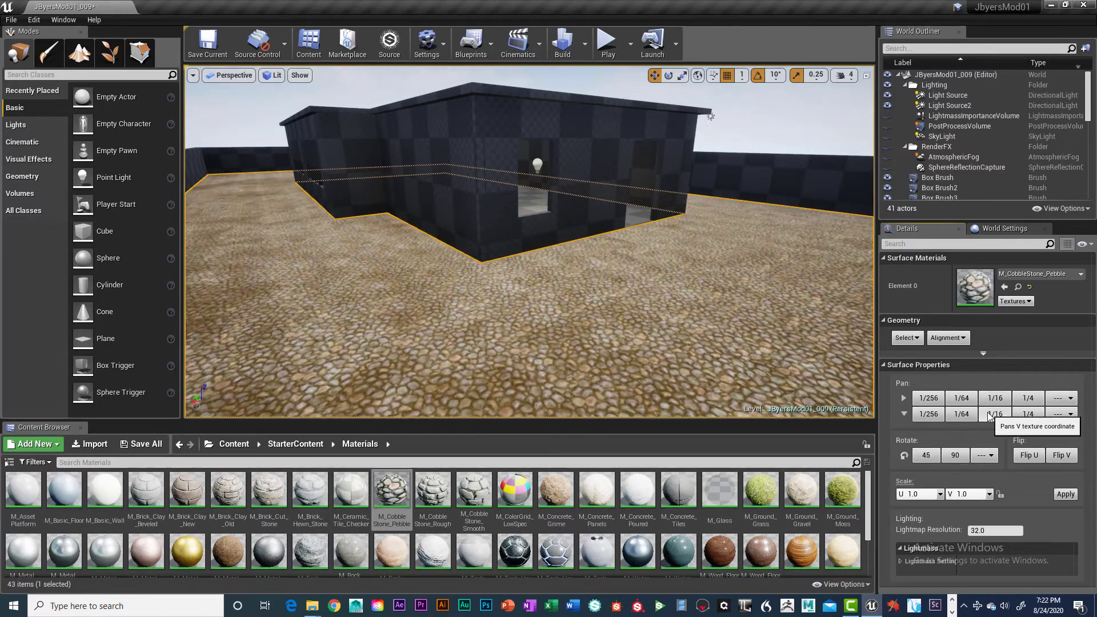
{"action": "left_click", "coordinate": [991, 414]}
{"action": "left_click", "coordinate": [991, 414]}
{"action": "left_click", "coordinate": [991, 414]}
{"action": "left_click", "coordinate": [990, 414]}
{"action": "left_click", "coordinate": [991, 414]}
{"action": "left_click", "coordinate": [990, 414]}
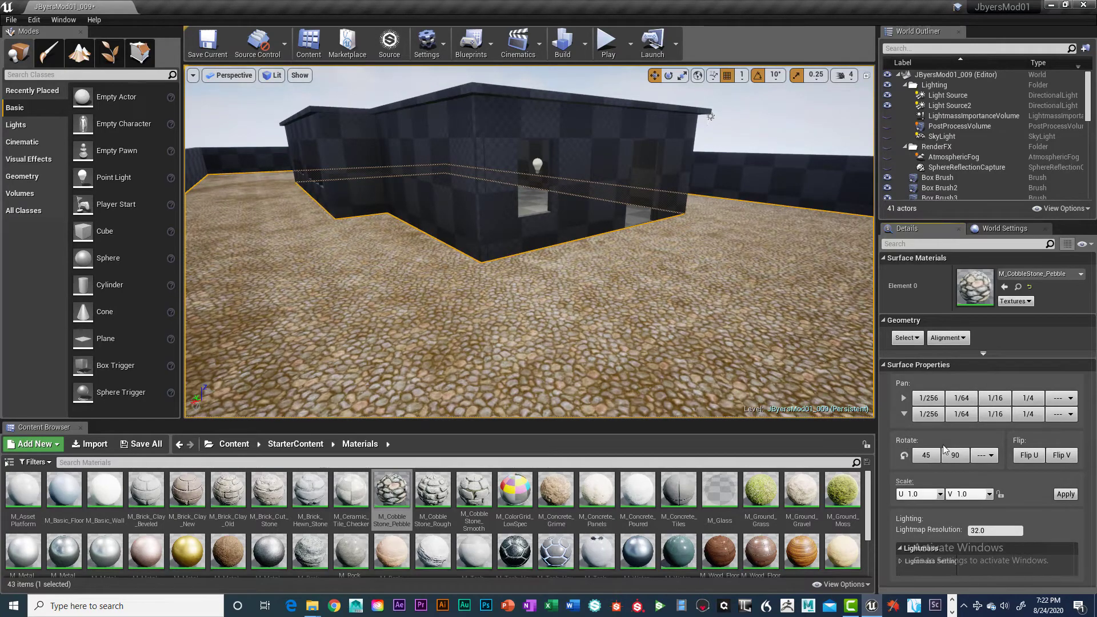
Rotate the floor's cobblestone texture by 45, 90 and another 45 degrees
{"action": "left_click", "coordinate": [926, 456]}
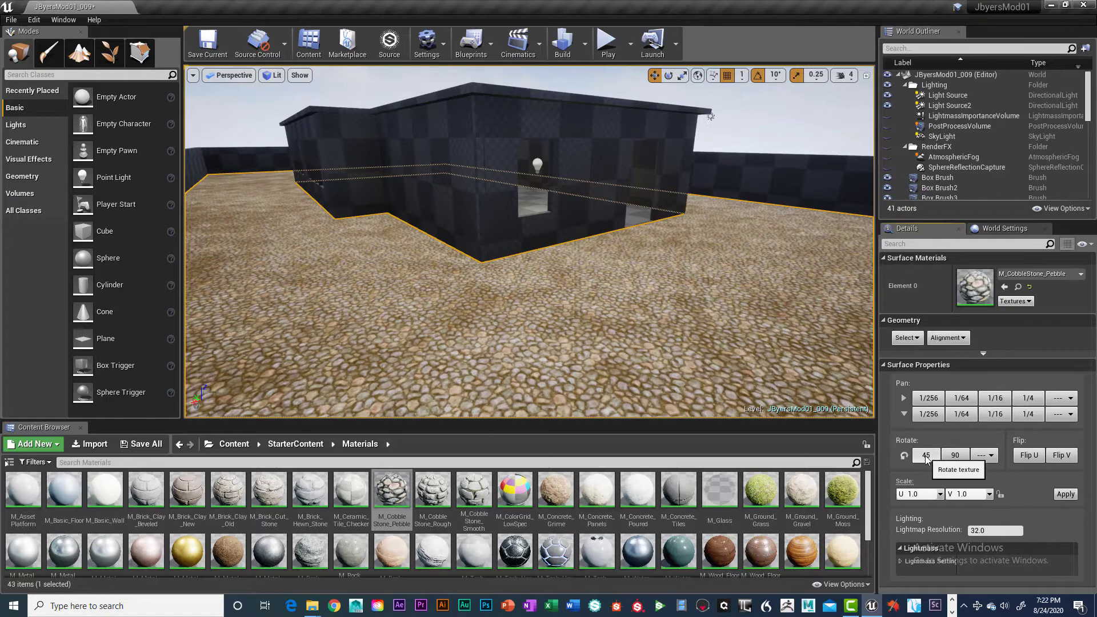
{"action": "left_click", "coordinate": [953, 455]}
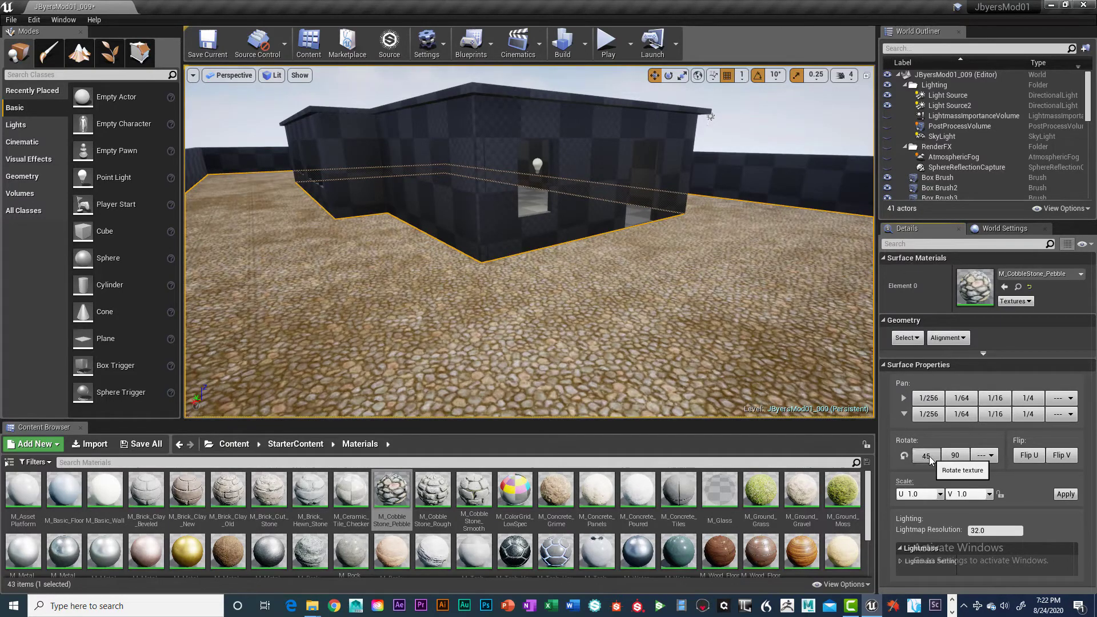
{"action": "left_click", "coordinate": [927, 457]}
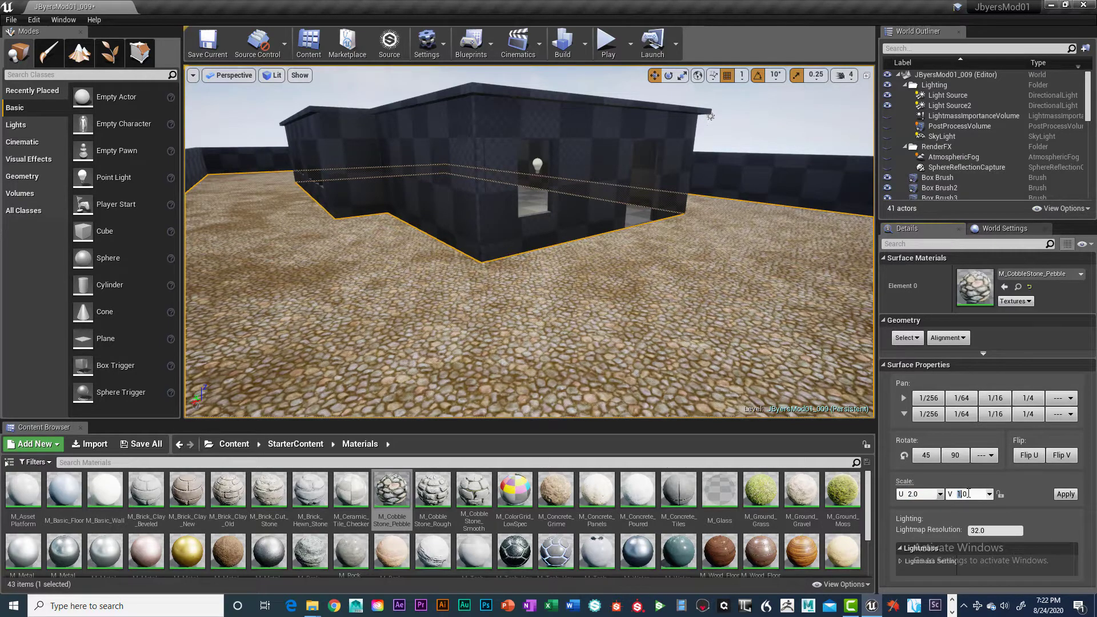
Apply a U and V scale of 2.0 to the floor texture and check the stone size beside the building
{"action": "left_click", "coordinate": [1063, 495]}
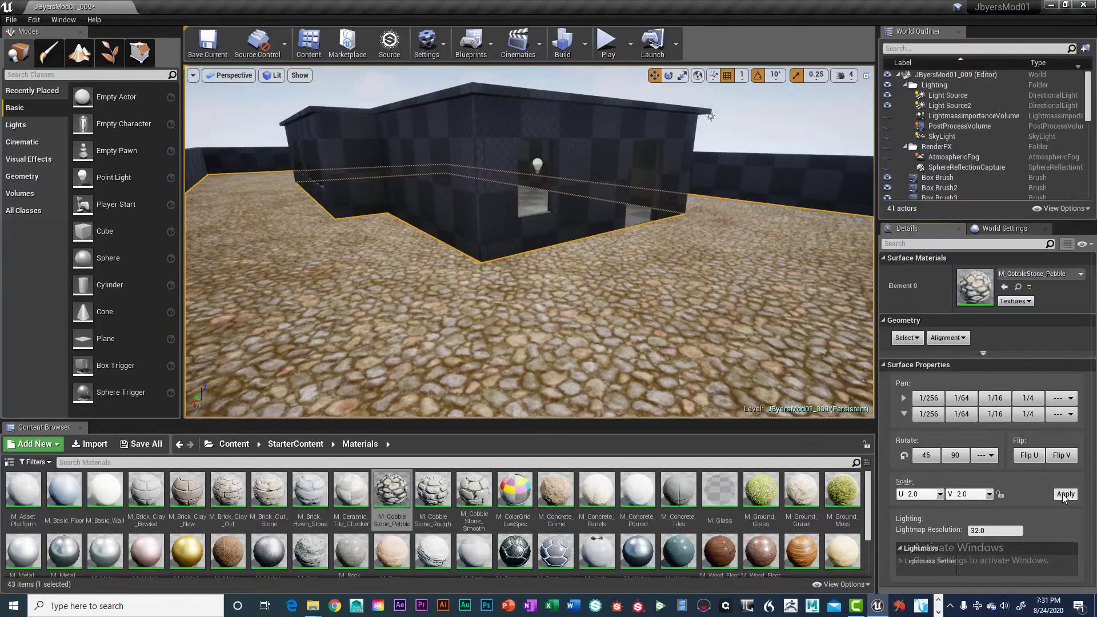
{"action": "right_click_drag", "start_coordinate": [644, 319], "coordinate": [542, 314]}
{"action": "mouse_move", "coordinate": [658, 348]}
{"action": "right_mouse_down"}
{"action": "mouse_move", "coordinate": [686, 346]}
{"action": "mouse_move", "coordinate": [646, 347]}
{"action": "right_mouse_up"}
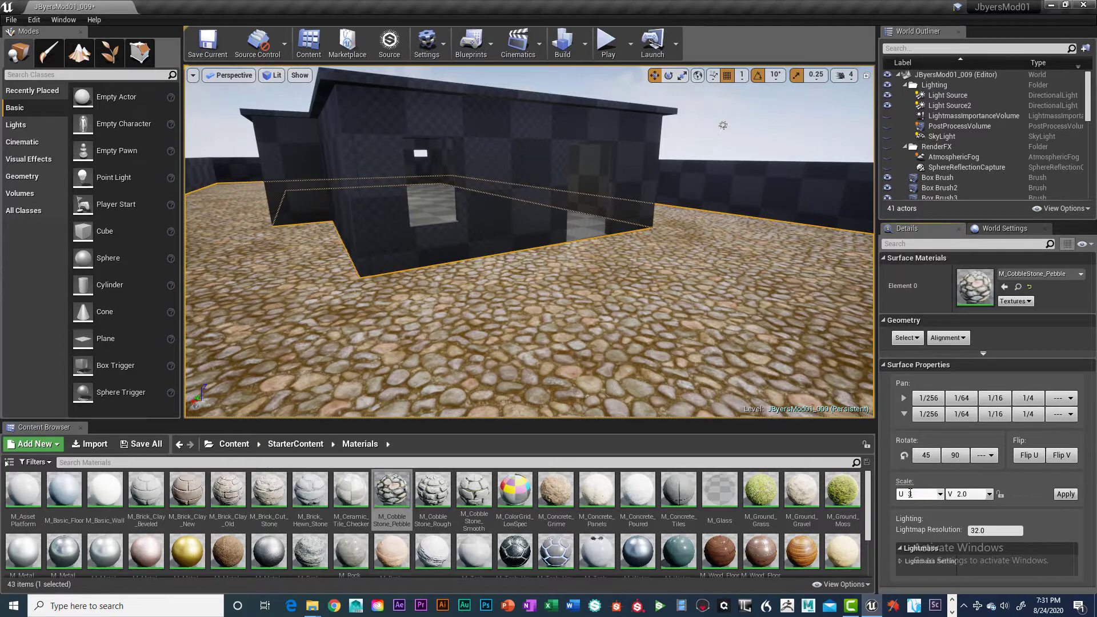
Apply a U and V scale of 3.0 to the courtyard floor texture and check the enlarged stones
{"action": "left_click", "coordinate": [976, 491]}
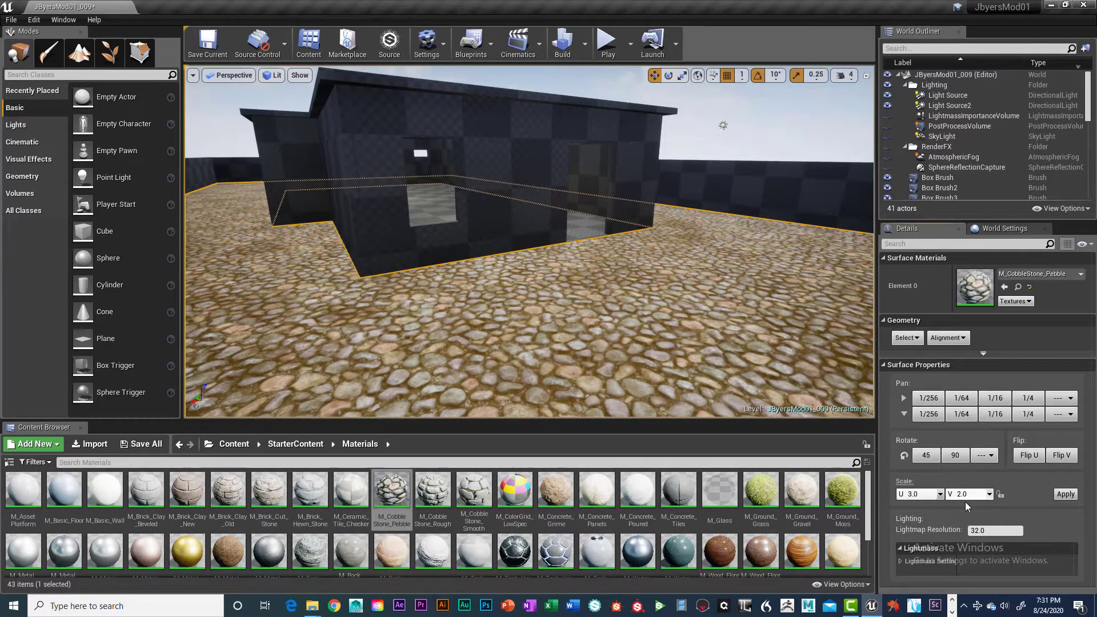
{"action": "left_click", "coordinate": [1065, 499]}
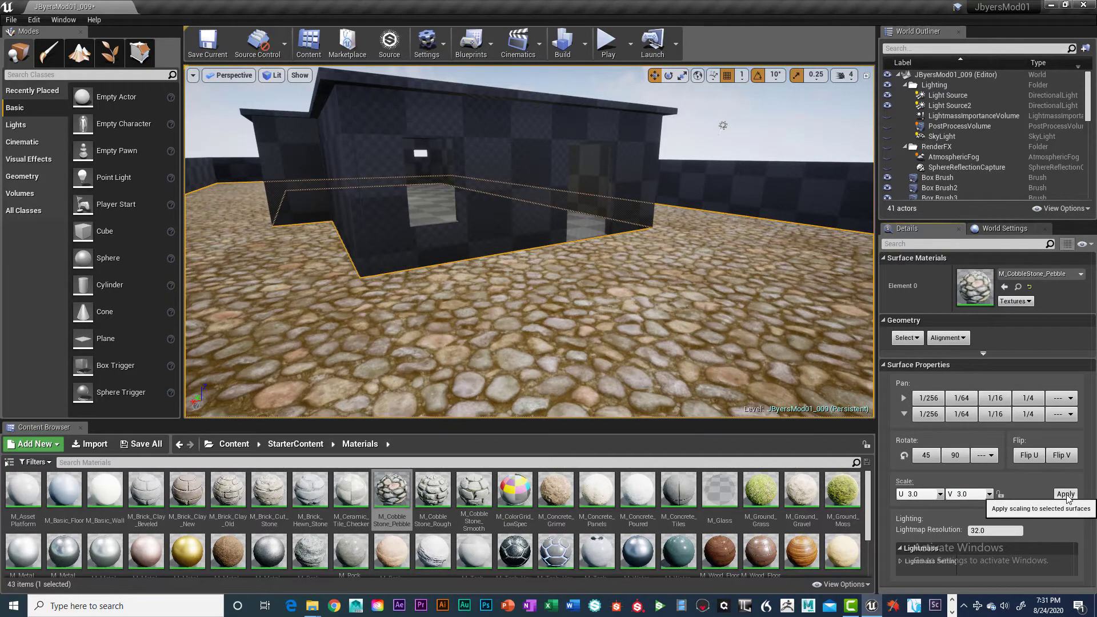
{"action": "right_click_drag", "start_coordinate": [619, 371], "coordinate": [602, 355]}
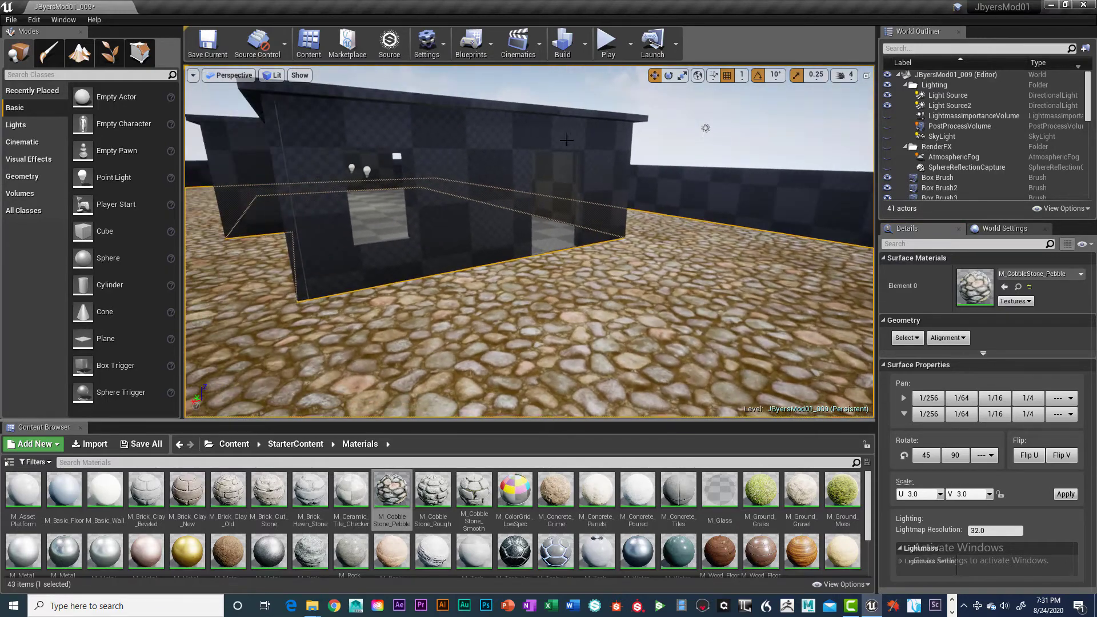
Build the level with the rescaled cobblestone floor and view the building from outside
{"action": "left_click", "coordinate": [563, 43]}
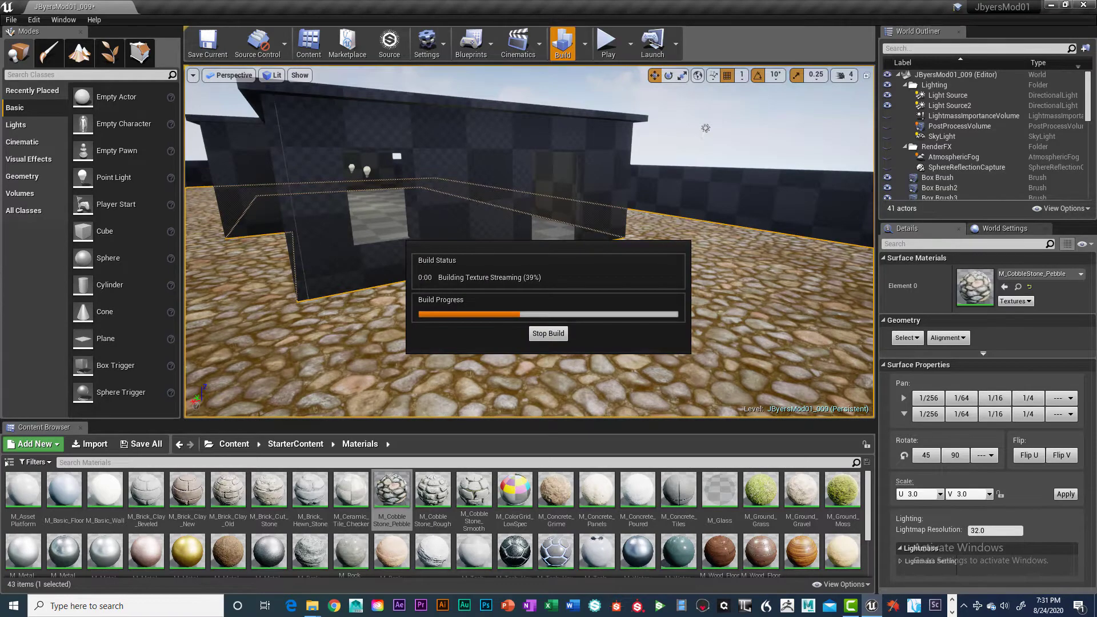
{"action": "right_click_drag", "start_coordinate": [608, 271], "coordinate": [627, 275]}
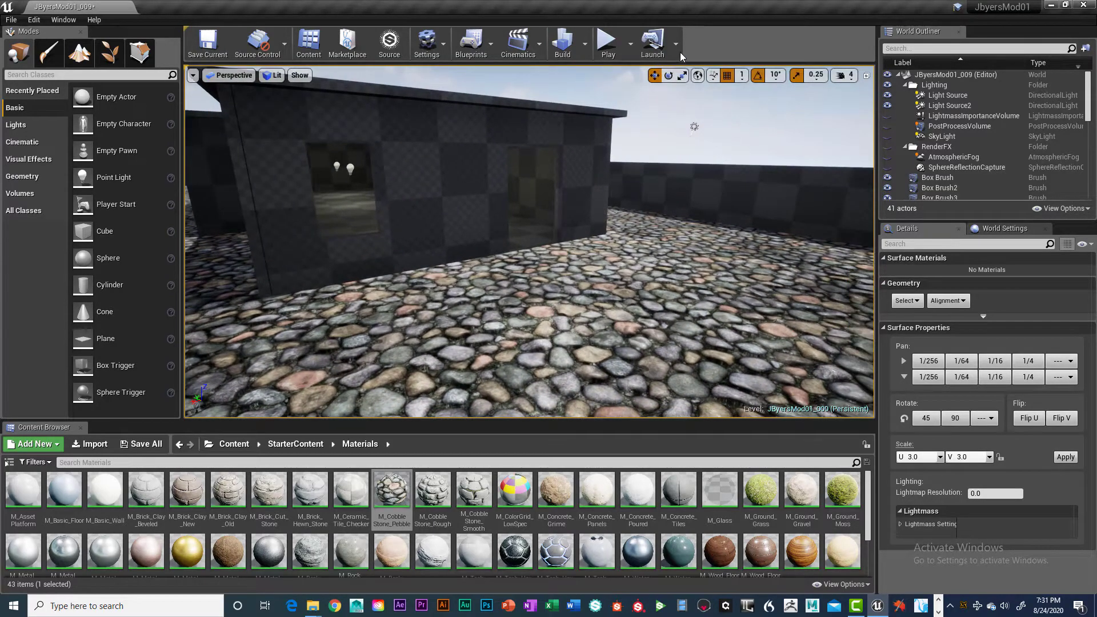
Play-test the level and walk out of the building into the courtyard to judge the size of the cobblestones
{"action": "left_click", "coordinate": [607, 43]}
{"action": "left_click", "coordinate": [653, 334]}
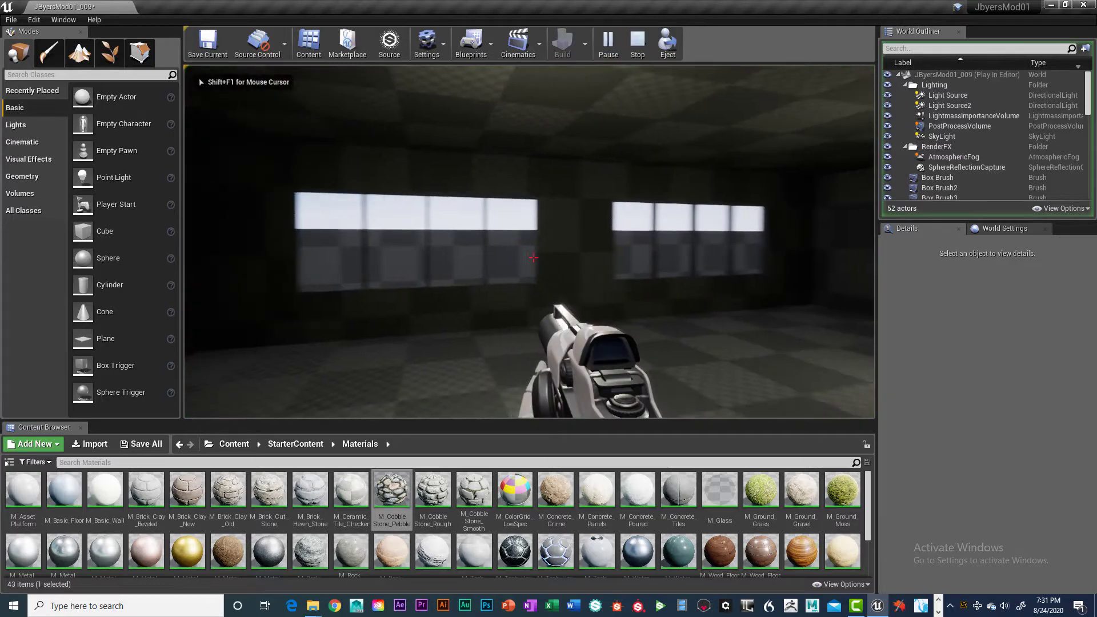
{"action": "key", "text": "w"}
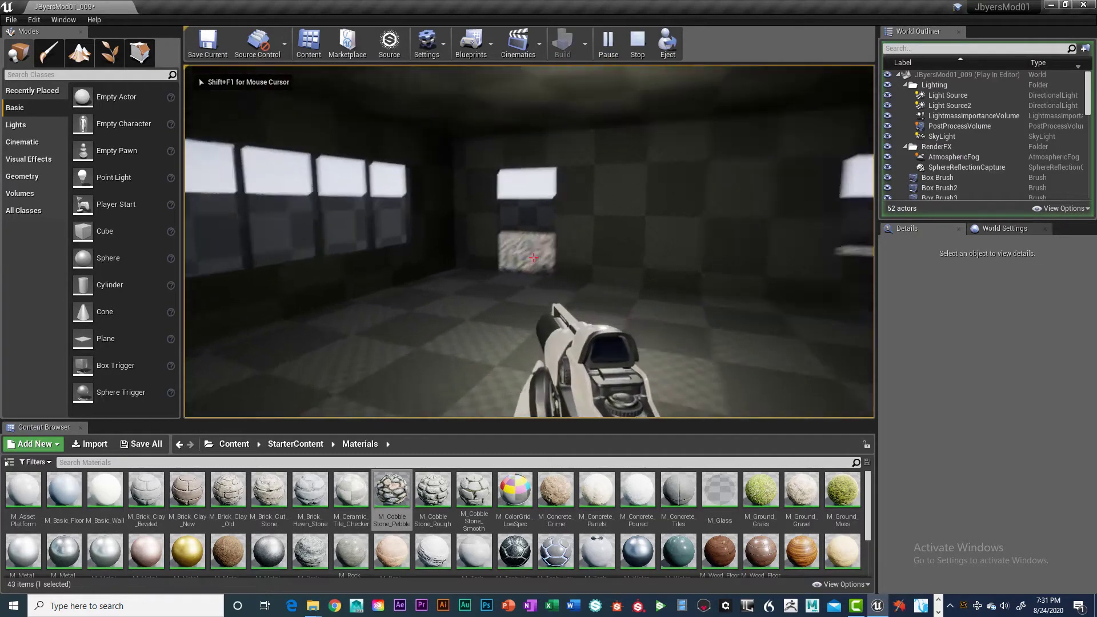
{"action": "key", "text": "w"}
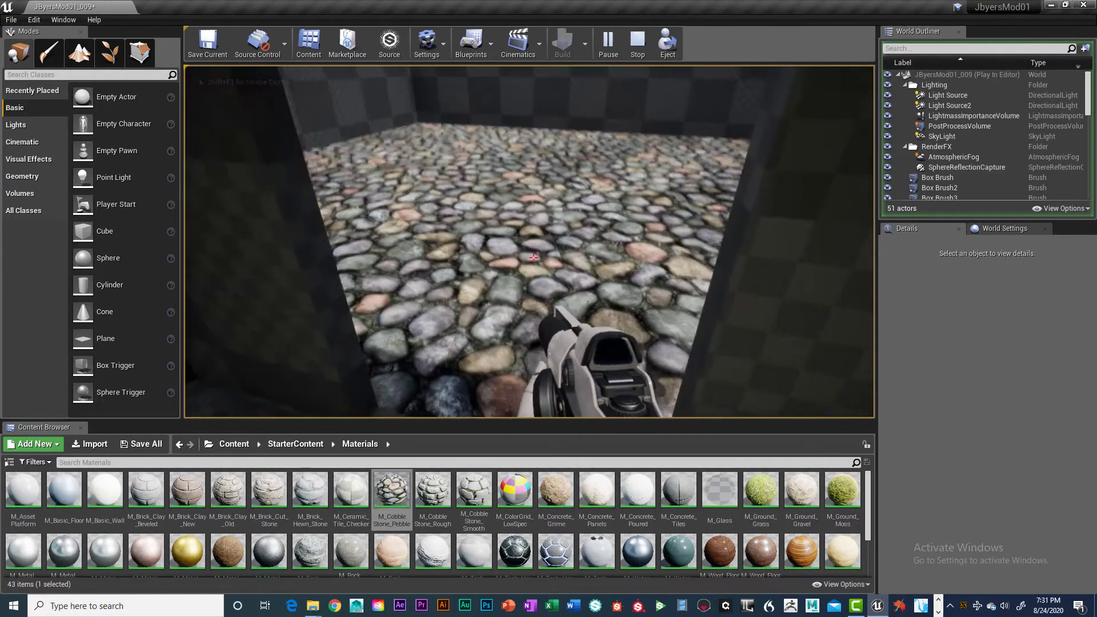
{"action": "key", "text": "w"}
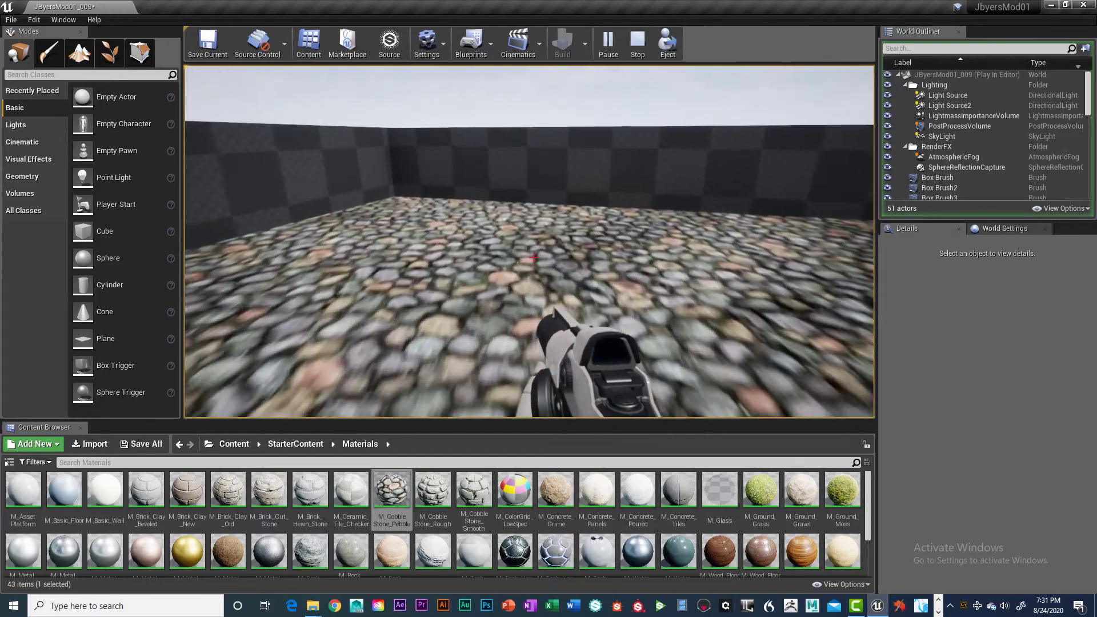
{"action": "key", "text": "w"}
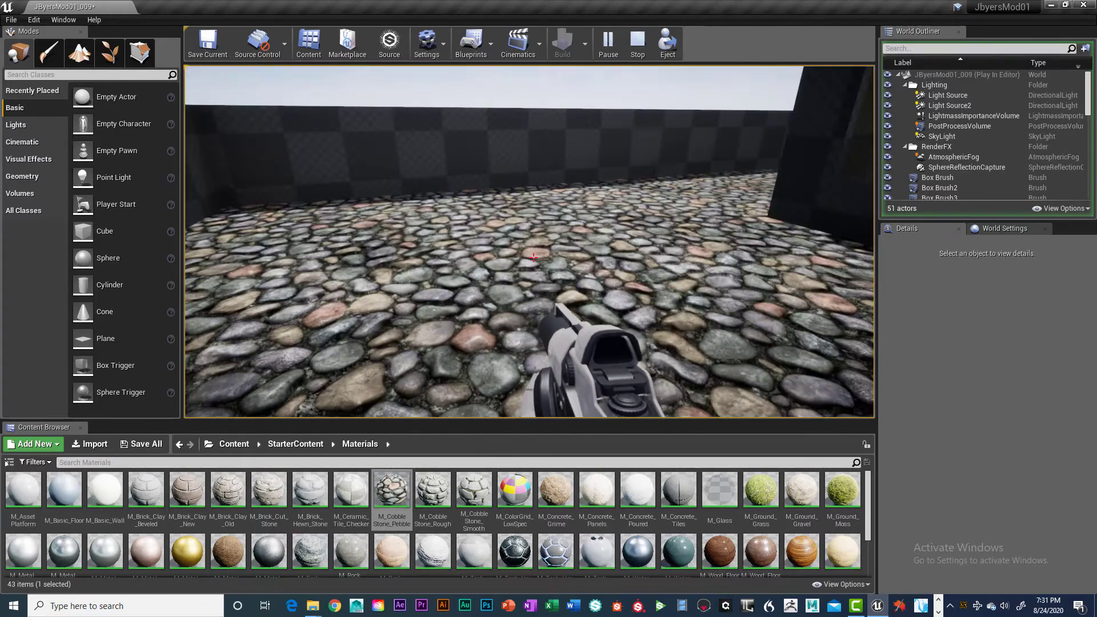
{"action": "key", "text": "w"}
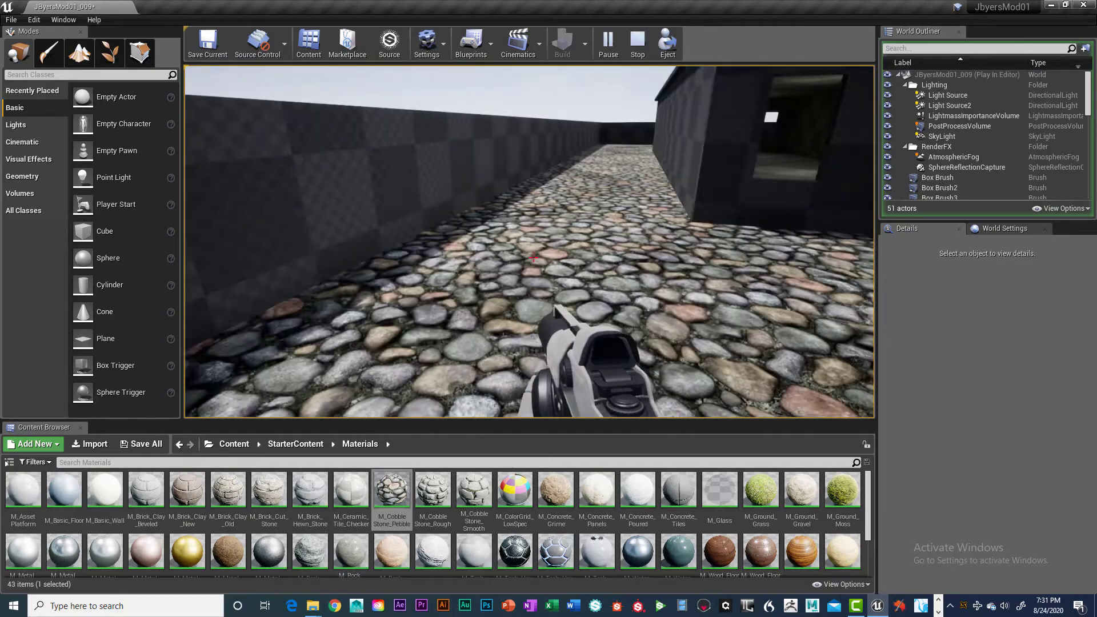
{"action": "key", "text": "w"}
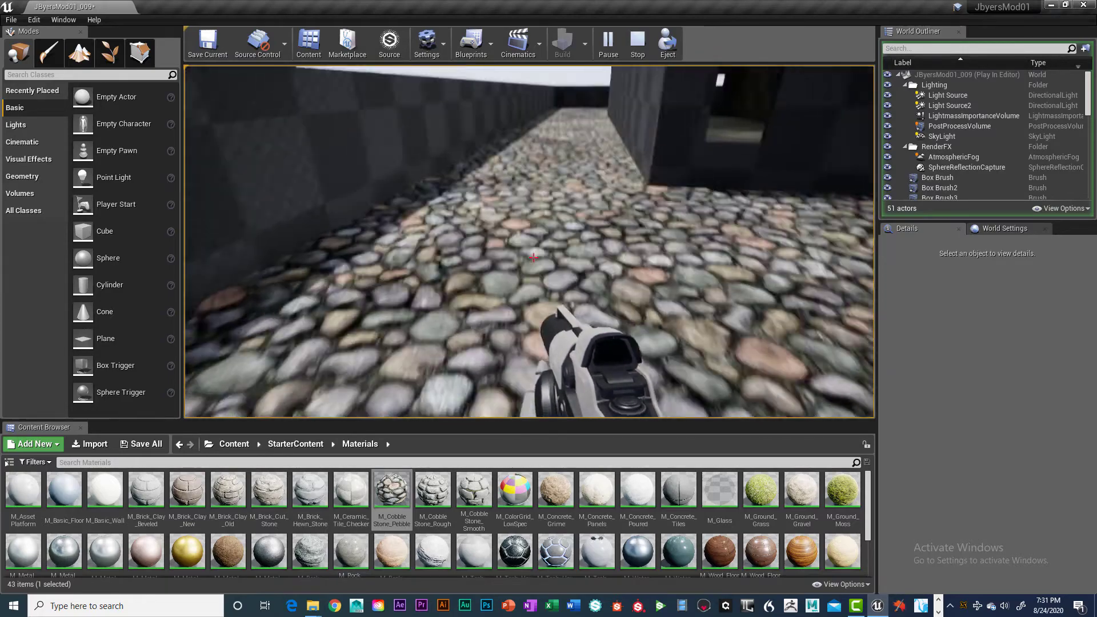
Walk back into the building to check its untextured interior walls, and end the play session
{"action": "key", "text": "w"}
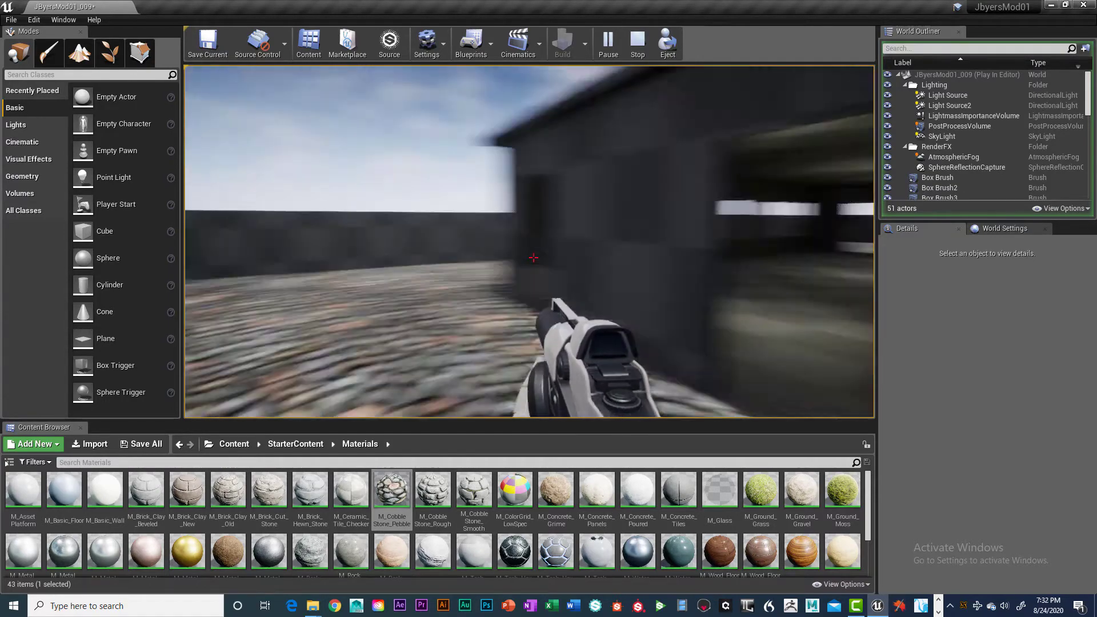
{"action": "key", "text": "w"}
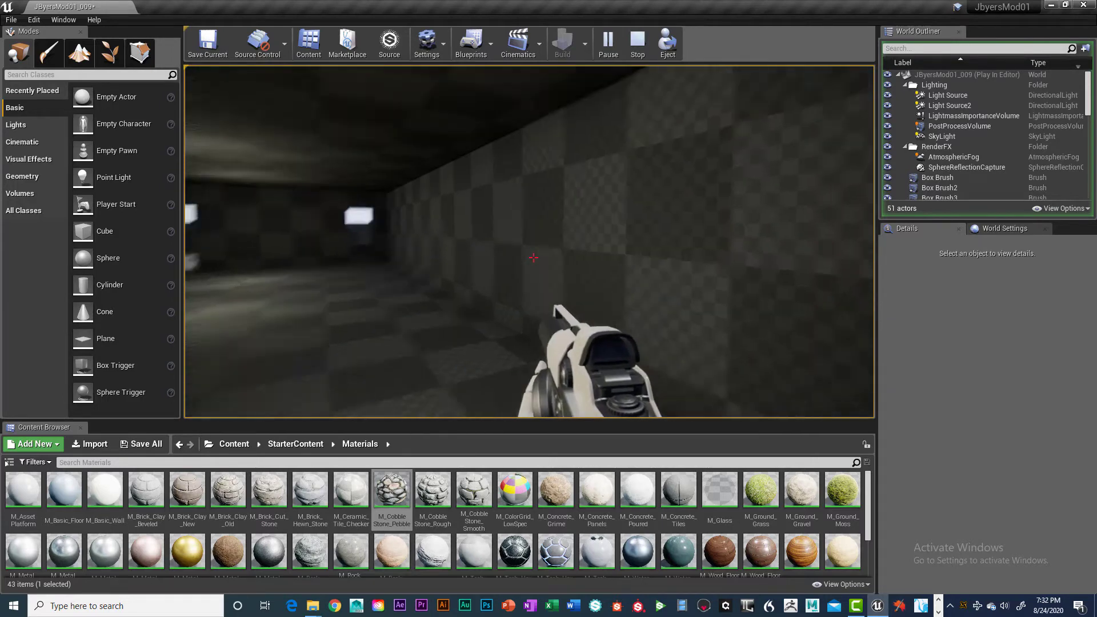
{"action": "key", "text": "w"}
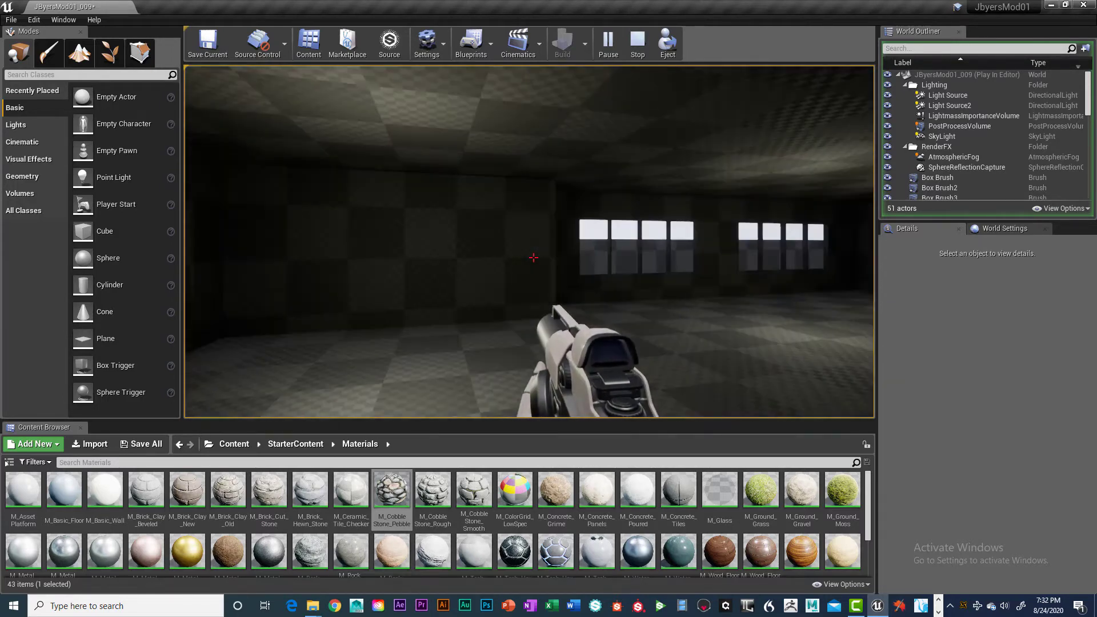
{"action": "key", "text": "w"}
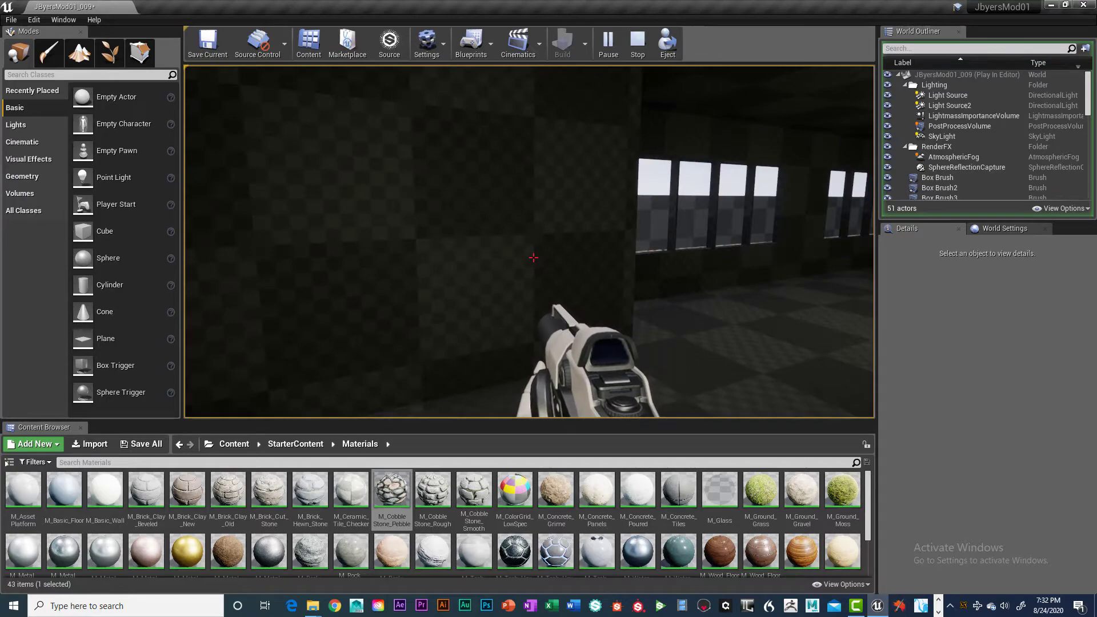
{"action": "key", "text": "Escape"}
Examine the building's exterior and the surrounding cobblestones from several distances, ending with the courtyard floor selected
{"action": "scroll", "coordinate": [708, 322], "scroll_direction": "down", "scroll_amount": 15}
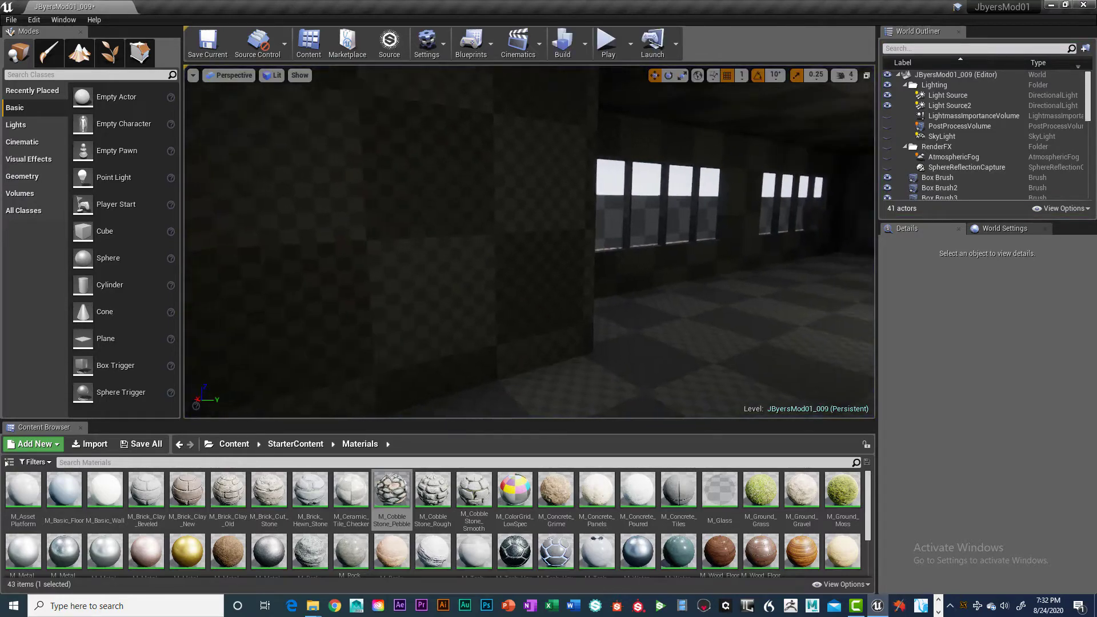
{"action": "scroll", "coordinate": [723, 297], "scroll_direction": "down", "scroll_amount": 15}
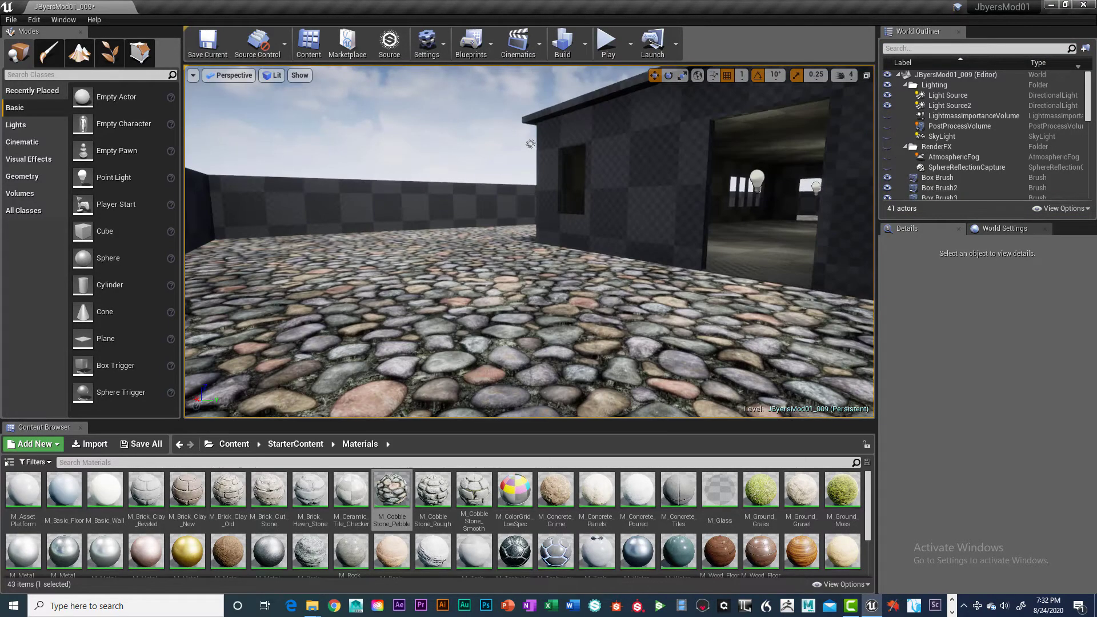
{"action": "middle_click_drag", "start_coordinate": [701, 325], "coordinate": [634, 345]}
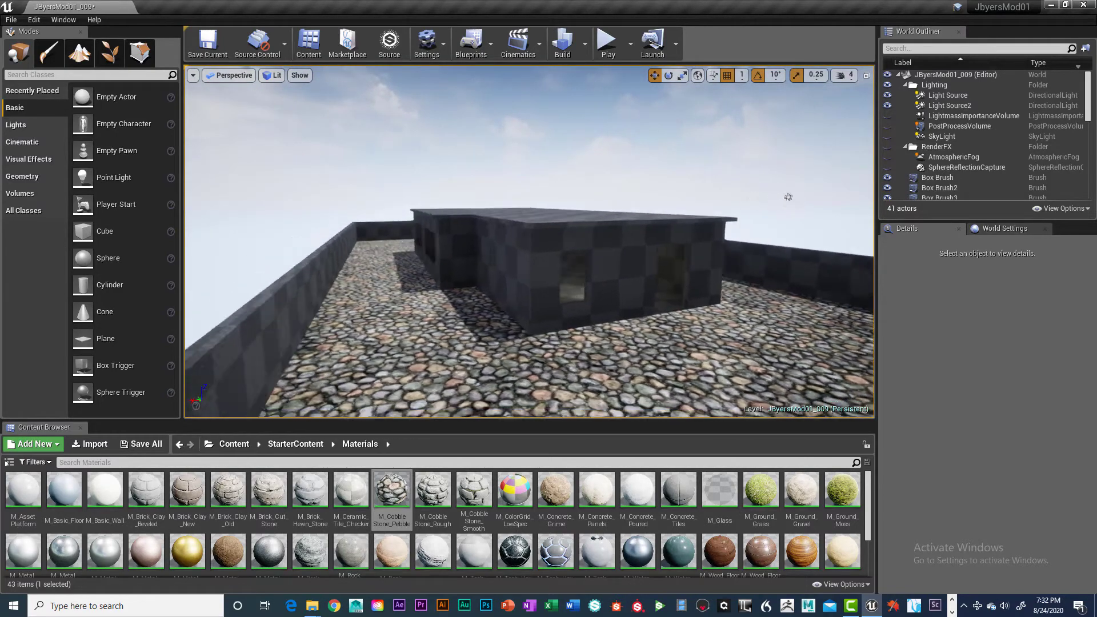
{"action": "scroll", "coordinate": [529, 242], "scroll_direction": "up", "scroll_amount": 10}
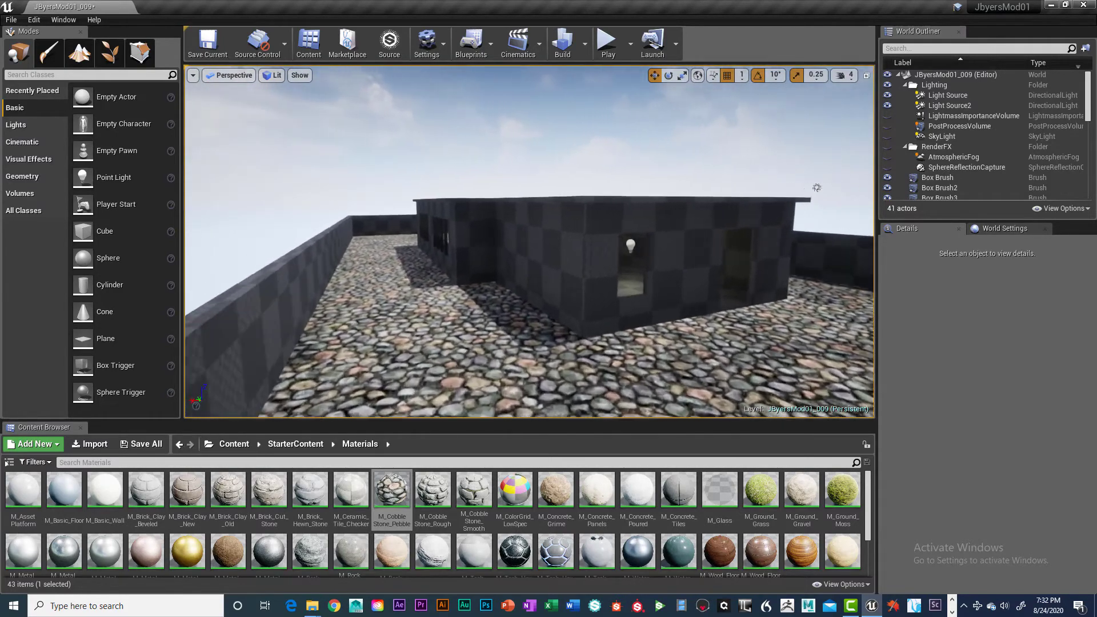
{"action": "right_click_drag", "start_coordinate": [742, 316], "coordinate": [752, 321]}
{"action": "scroll", "coordinate": [743, 317], "scroll_direction": "up", "scroll_amount": 5}
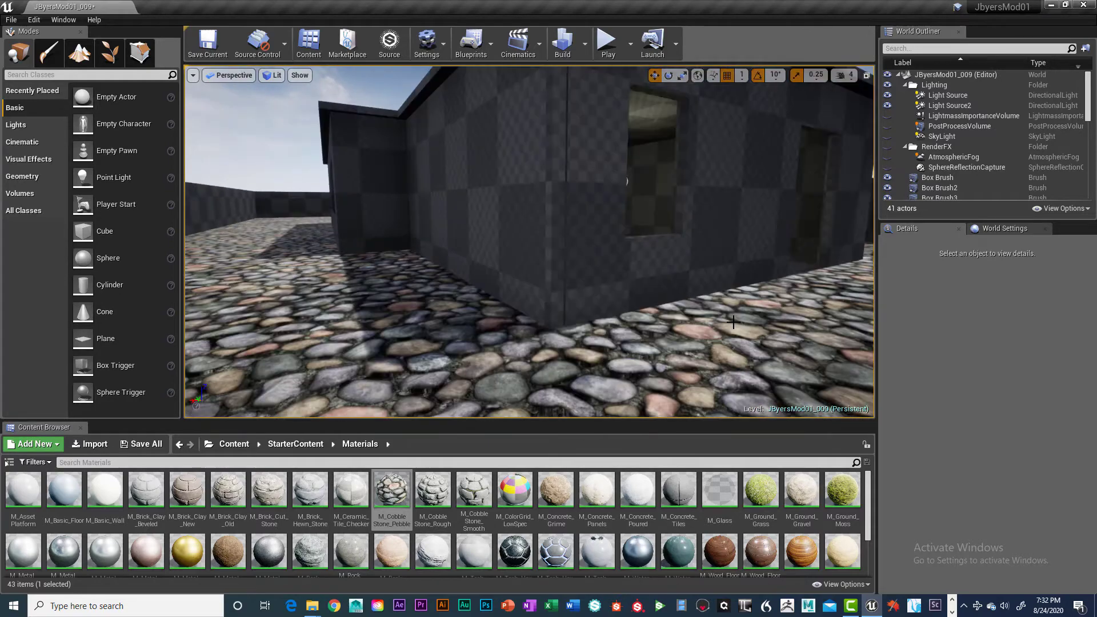
{"action": "scroll", "coordinate": [743, 317], "scroll_direction": "down", "scroll_amount": 4}
{"action": "left_click", "coordinate": [742, 317]}
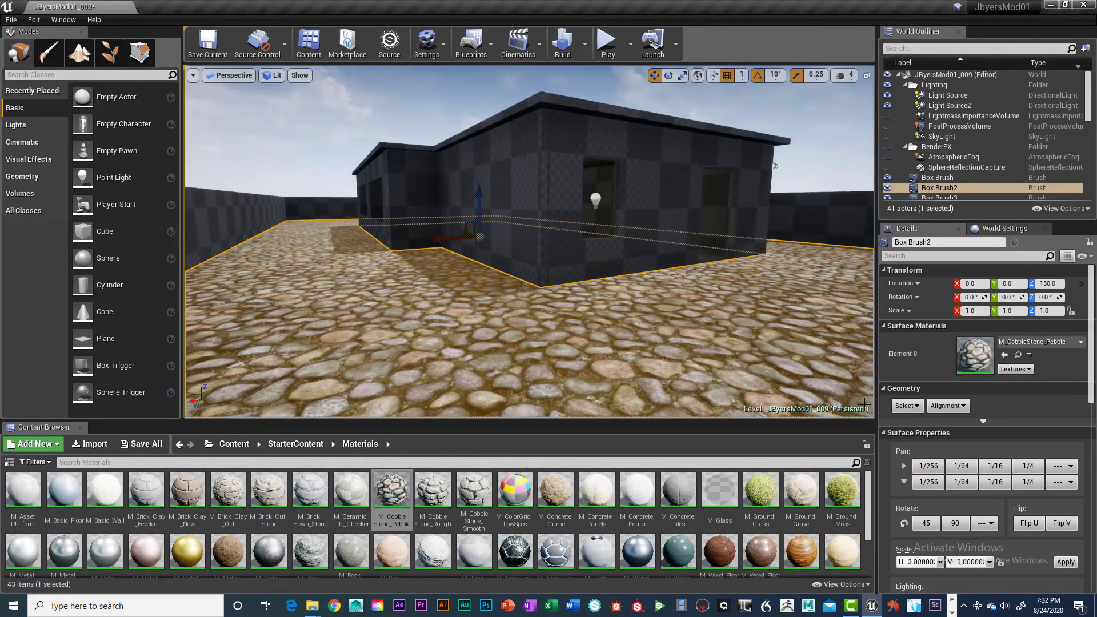
Select the two outer walls meeting at the building's front corner in turn to compare their separate surfaces
{"action": "left_click", "coordinate": [647, 159]}
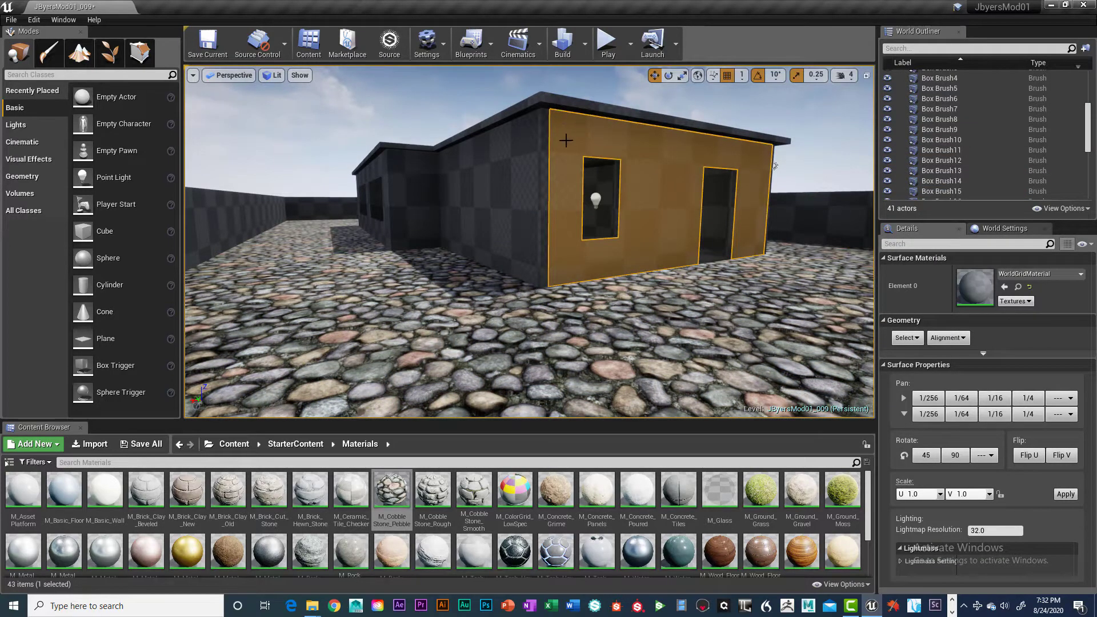
{"action": "left_click", "coordinate": [526, 135]}
{"action": "left_click", "coordinate": [567, 131]}
{"action": "left_click", "coordinate": [535, 134]}
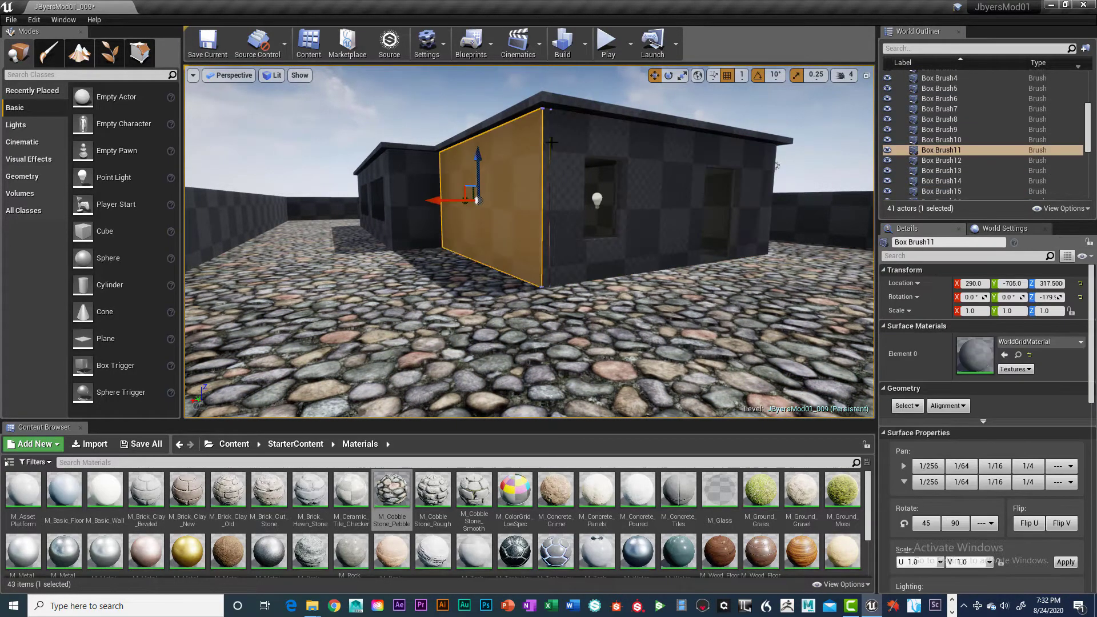
{"action": "left_click", "coordinate": [570, 158]}
{"action": "left_click", "coordinate": [534, 151]}
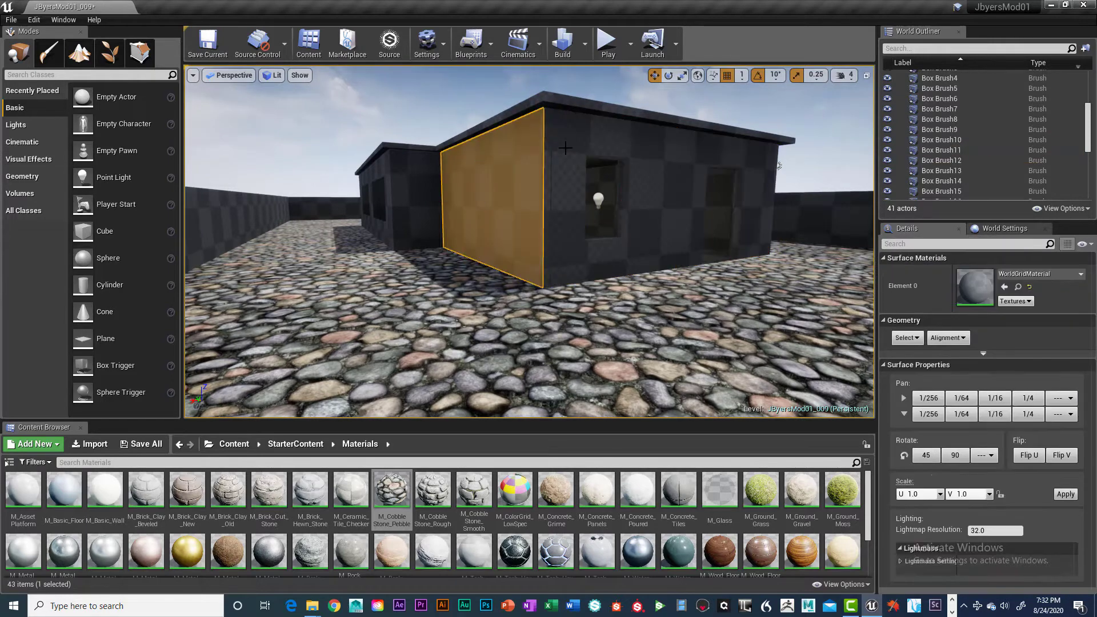
{"action": "left_click", "coordinate": [549, 127]}
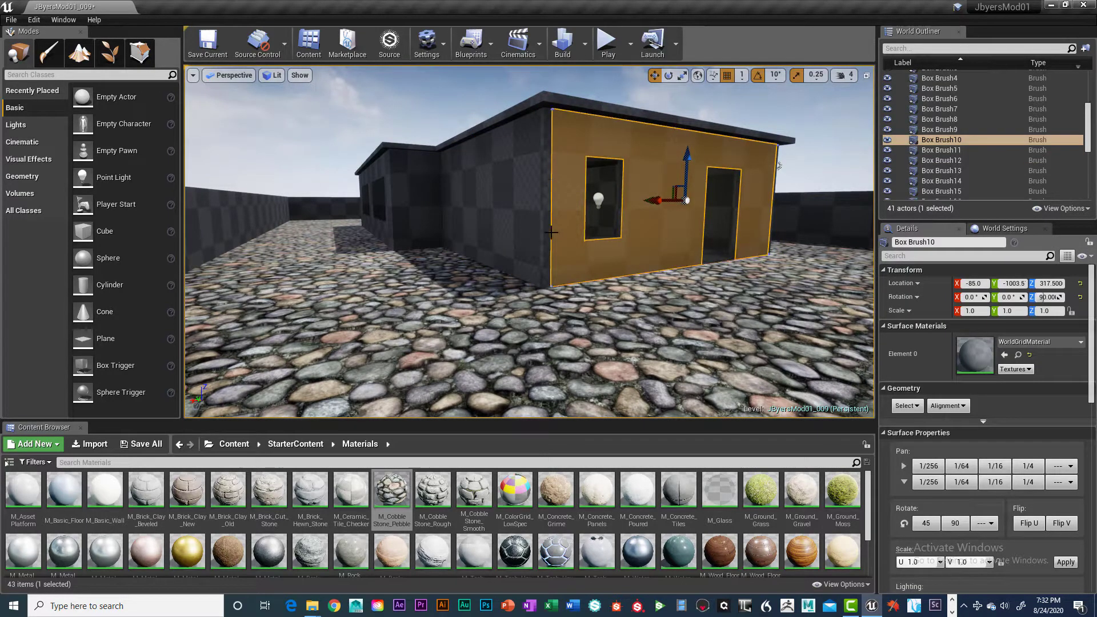
{"action": "left_click", "coordinate": [509, 217]}
{"action": "left_click", "coordinate": [555, 215]}
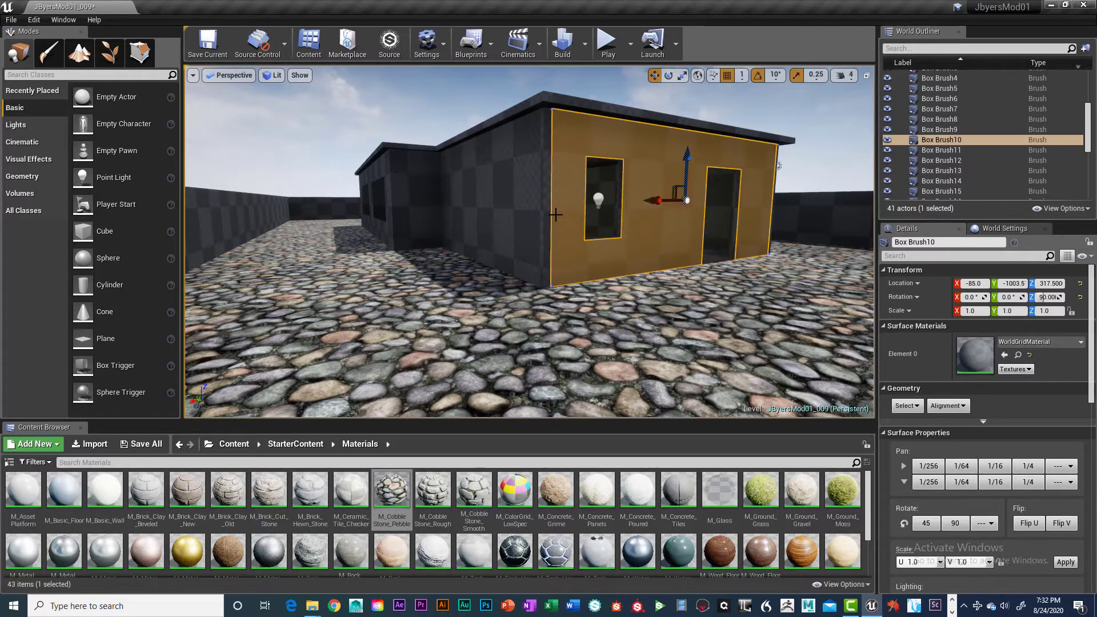
{"action": "left_click", "coordinate": [498, 203]}
{"action": "left_click", "coordinate": [559, 199]}
{"action": "left_click", "coordinate": [529, 184]}
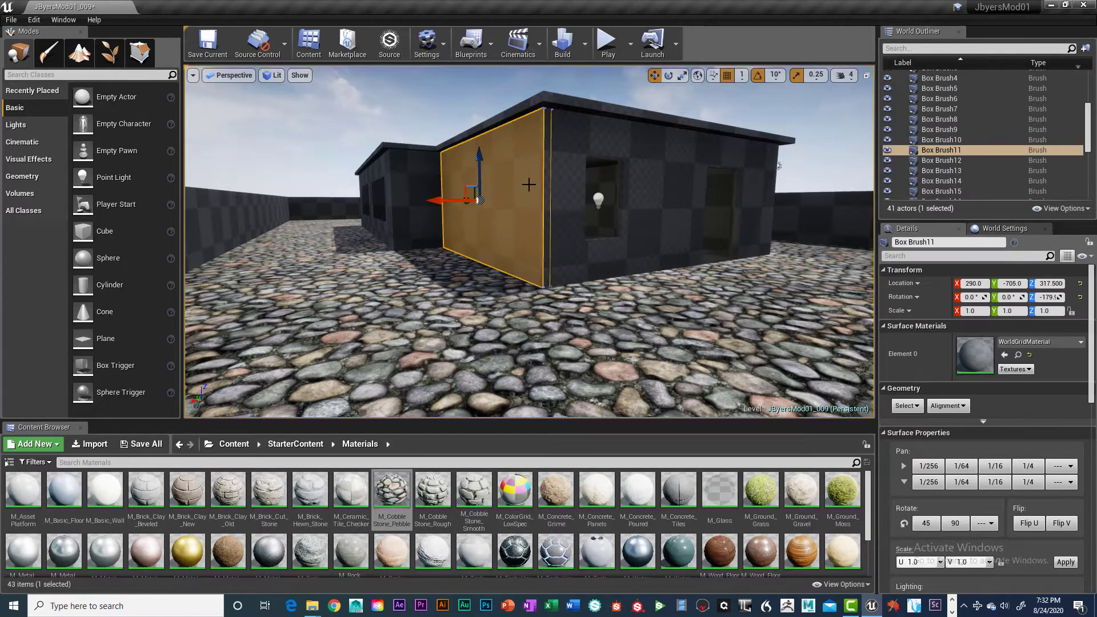
Replace the courtyard floor's material with M_Ground_Grass
{"action": "scroll", "coordinate": [681, 259], "scroll_direction": "down", "scroll_amount": 3}
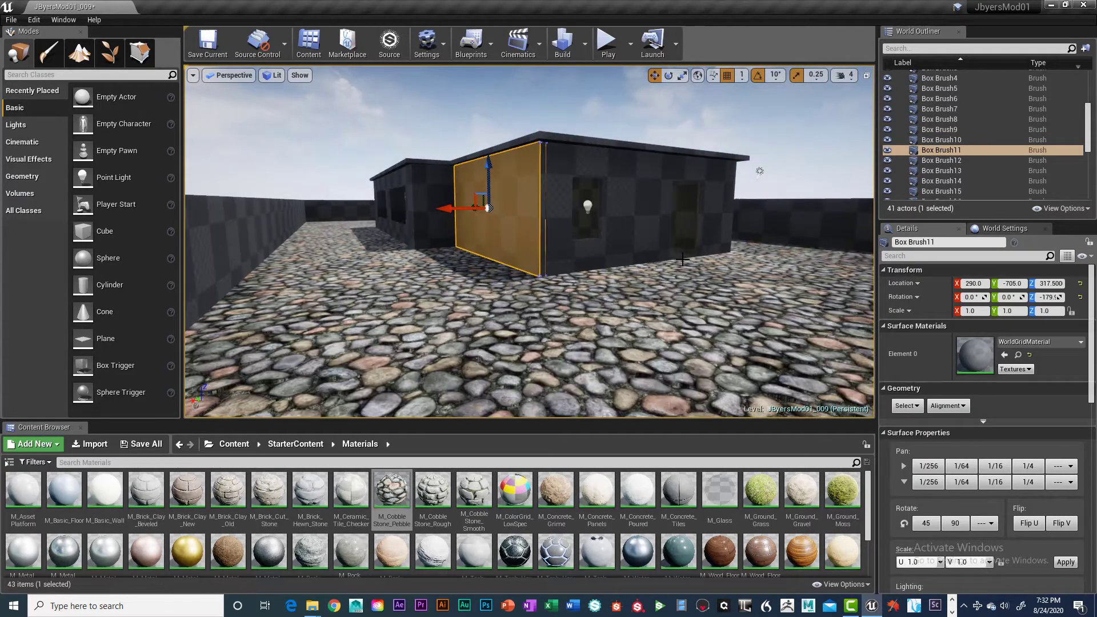
{"action": "scroll", "coordinate": [681, 260], "scroll_direction": "up", "scroll_amount": 8}
{"action": "scroll", "coordinate": [684, 258], "scroll_direction": "down", "scroll_amount": 10}
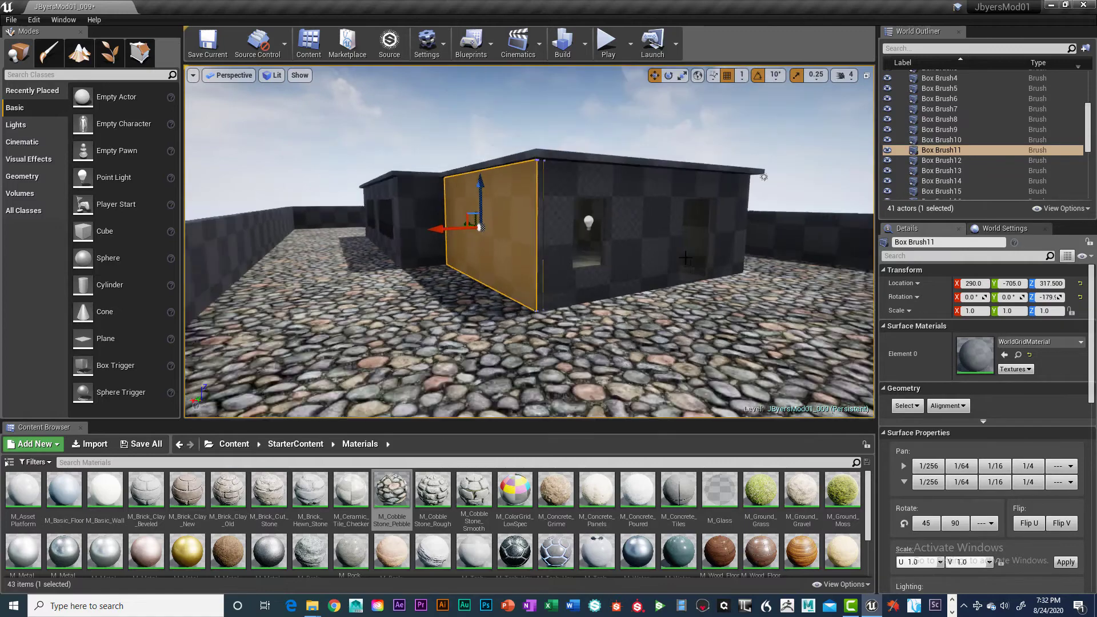
{"action": "left_click", "coordinate": [666, 354]}
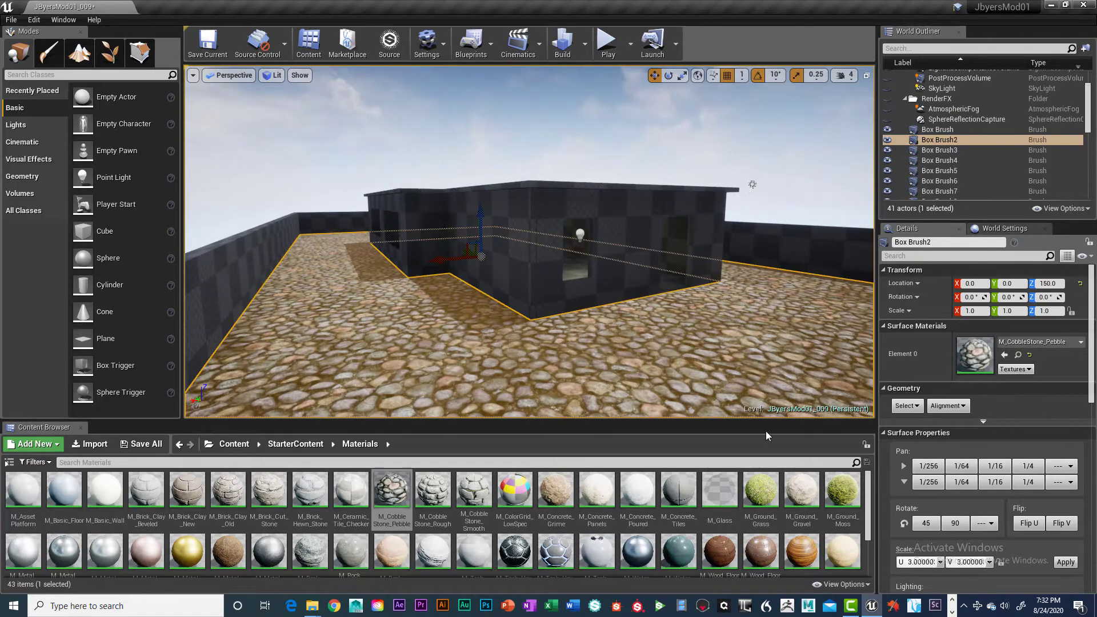
{"action": "left_click_drag", "start_coordinate": [760, 485], "coordinate": [708, 380]}
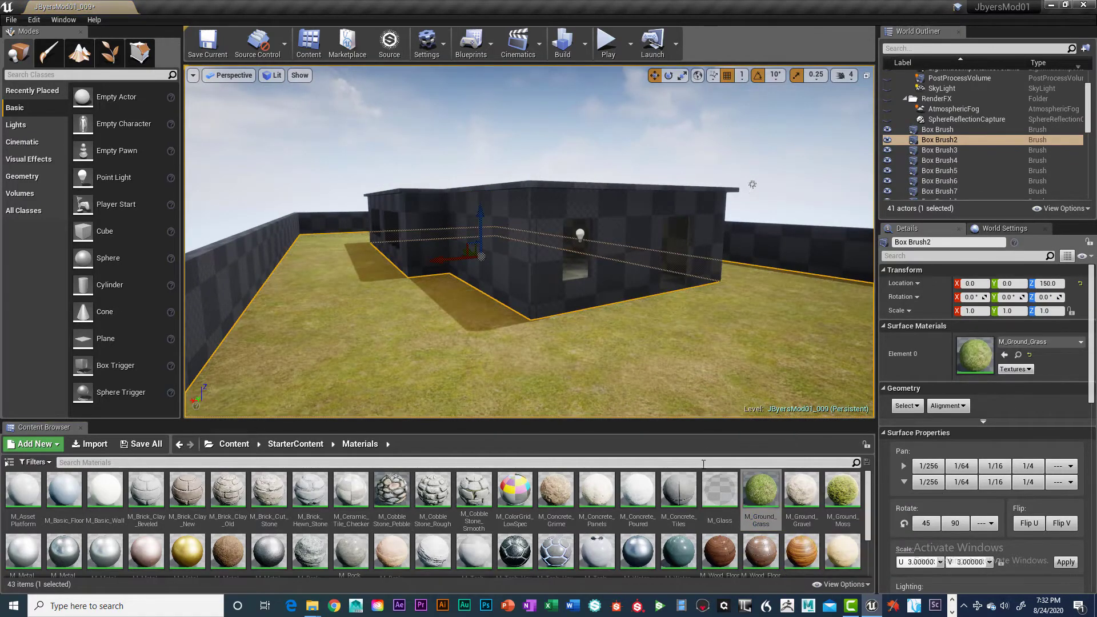
Examine the grass texture on the courtyard floor up close and from a distance around the building's corner
{"action": "mouse_move", "coordinate": [698, 365]}
{"action": "right_mouse_down"}
{"action": "mouse_move", "coordinate": [737, 366]}
{"action": "mouse_move", "coordinate": [684, 366]}
{"action": "mouse_move", "coordinate": [701, 371]}
{"action": "right_mouse_up"}
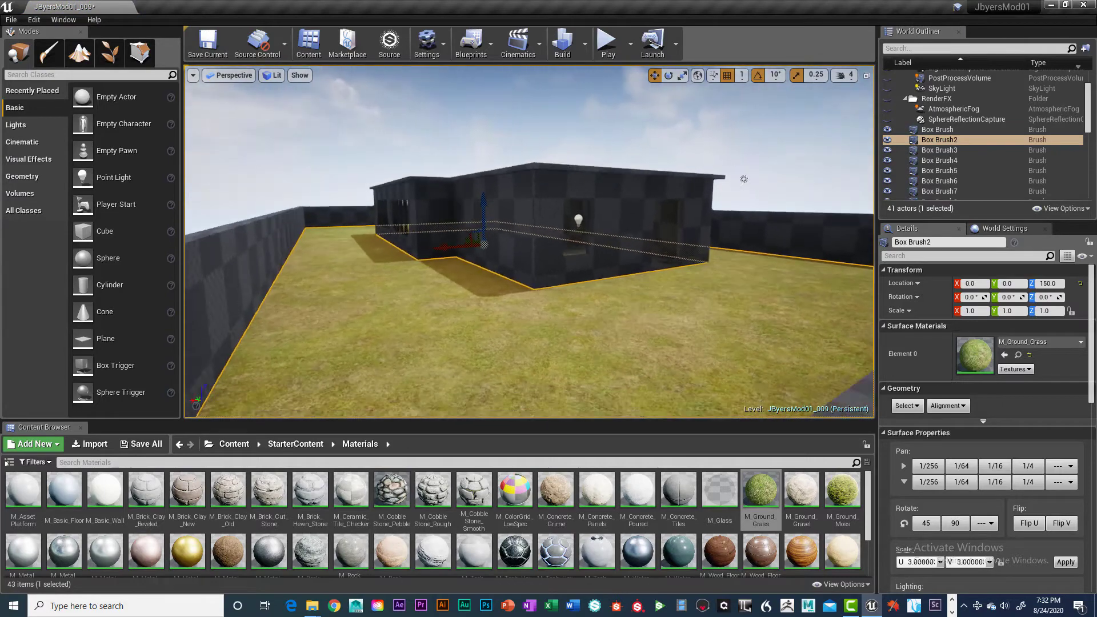
{"action": "scroll", "coordinate": [551, 358], "scroll_direction": "up", "scroll_amount": 6}
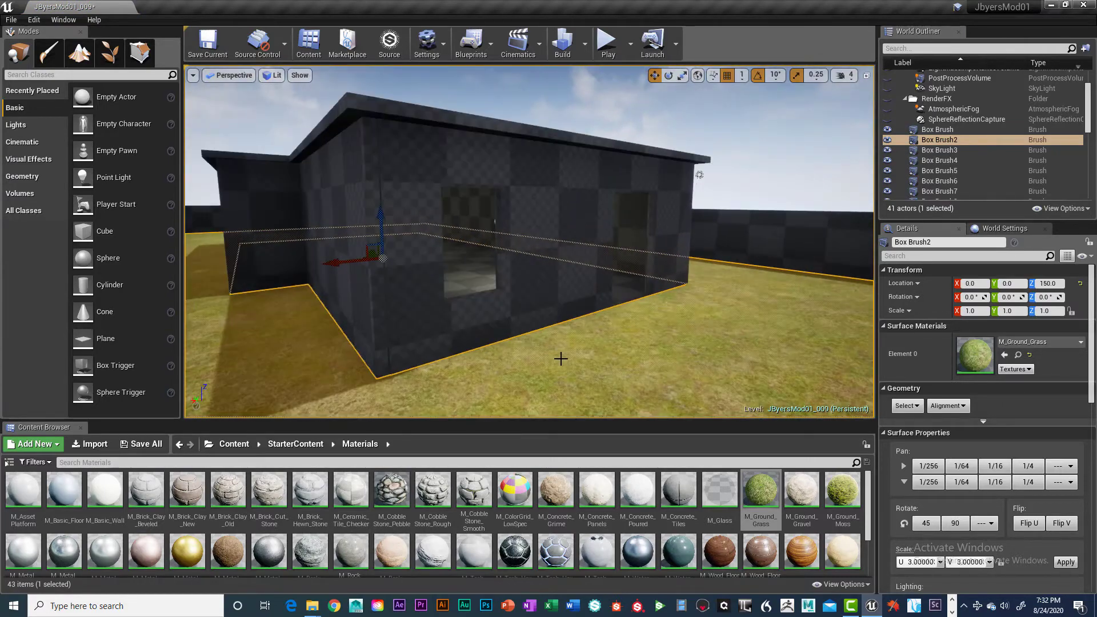
{"action": "middle_click_drag", "start_coordinate": [626, 372], "coordinate": [620, 411]}
{"action": "left_click", "coordinate": [676, 372]}
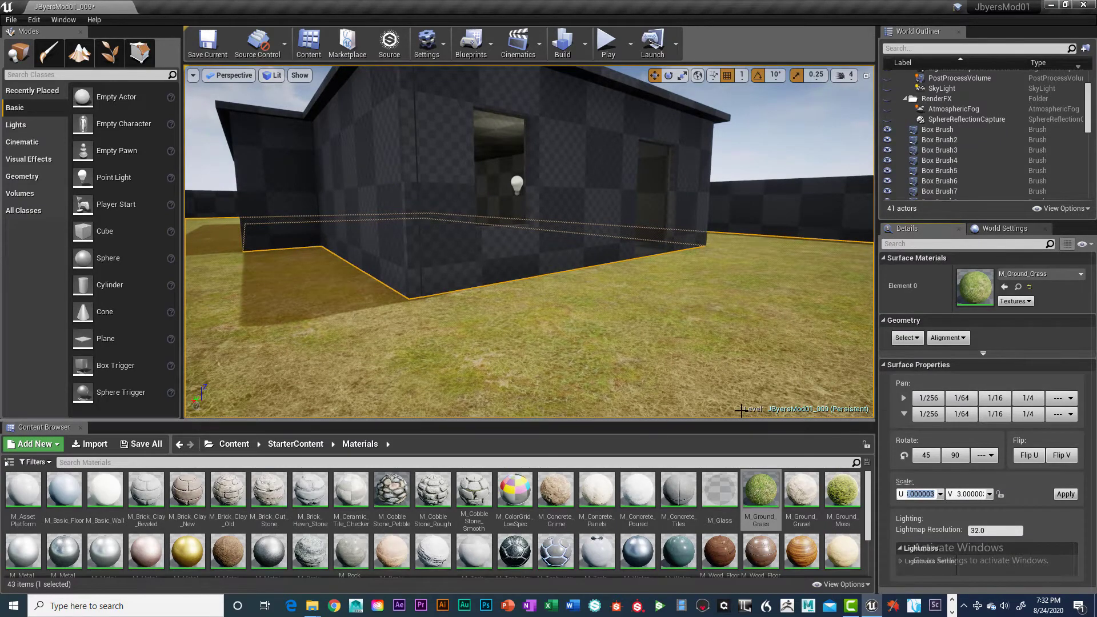
{"action": "left_click", "coordinate": [668, 352]}
{"action": "key", "text": "f"}
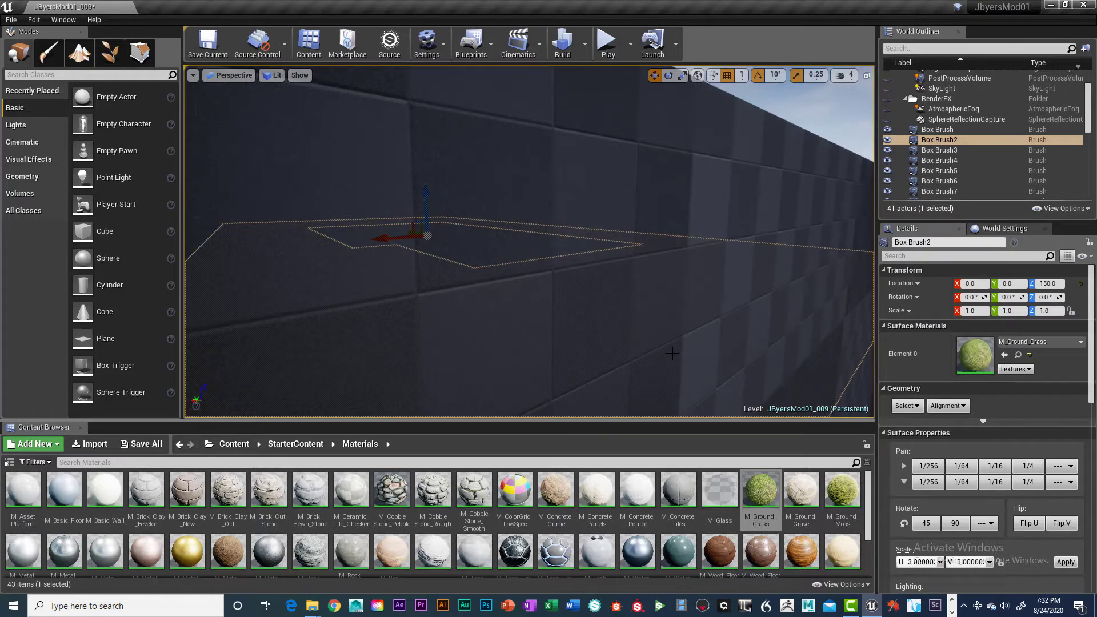
{"action": "scroll", "coordinate": [672, 353], "scroll_direction": "up", "scroll_amount": 5}
{"action": "mouse_move", "coordinate": [673, 353]}
{"action": "right_mouse_down"}
{"action": "mouse_move", "coordinate": [674, 342]}
{"action": "mouse_move", "coordinate": [716, 343]}
{"action": "mouse_move", "coordinate": [565, 343]}
{"action": "mouse_move", "coordinate": [577, 346]}
{"action": "mouse_move", "coordinate": [575, 426]}
{"action": "mouse_move", "coordinate": [577, 391]}
{"action": "mouse_move", "coordinate": [557, 389]}
{"action": "mouse_move", "coordinate": [622, 347]}
{"action": "mouse_move", "coordinate": [665, 336]}
{"action": "right_mouse_up"}
{"action": "scroll", "coordinate": [660, 337], "scroll_direction": "up", "scroll_amount": 3}
{"action": "scroll", "coordinate": [663, 334], "scroll_direction": "down", "scroll_amount": 5}
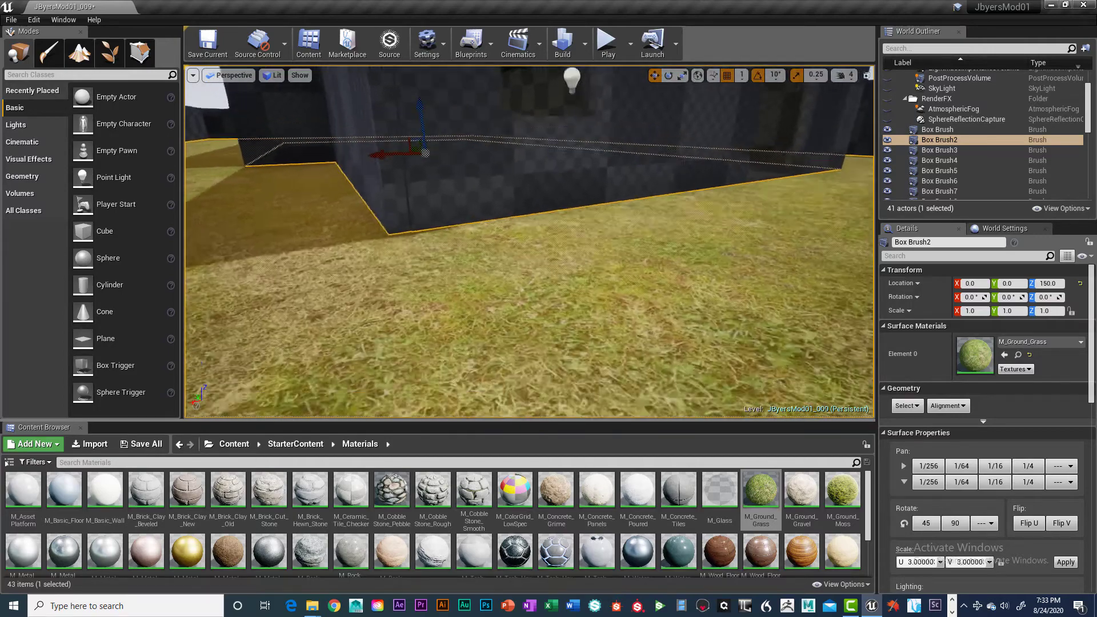
{"action": "right_click", "coordinate": [665, 320]}
{"action": "right_click_drag", "start_coordinate": [629, 300], "coordinate": [619, 285]}
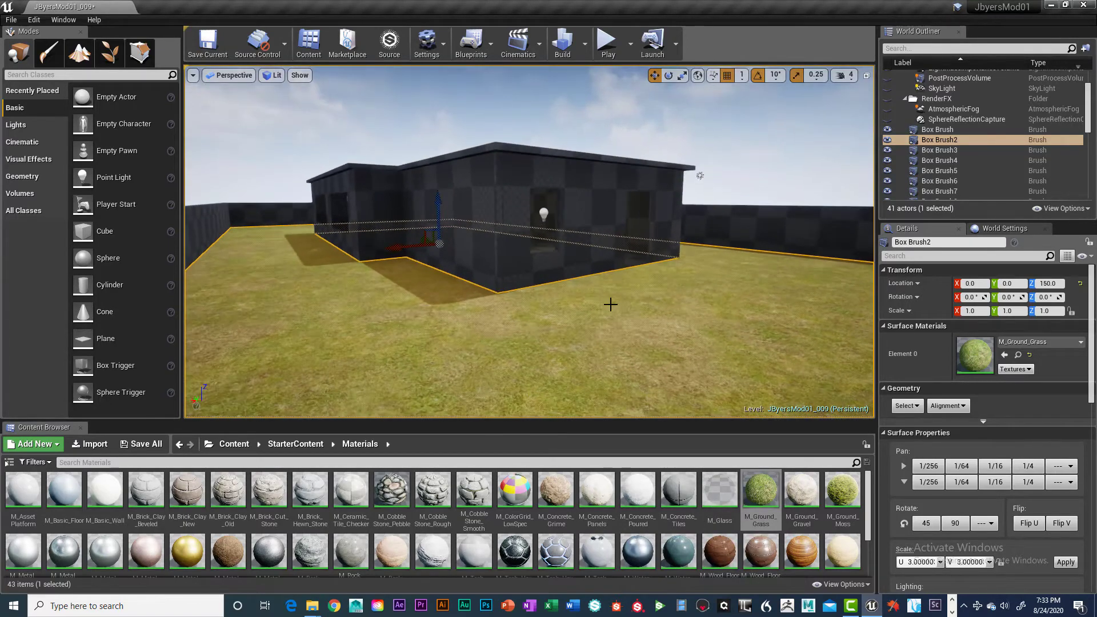
Select the courtyard's perimeter wall, Box Brush6, and inspect the grass between the perimeter walls and the building
{"action": "left_click_drag", "start_coordinate": [626, 308], "coordinate": [675, 292]}
{"action": "left_click", "coordinate": [675, 292]}
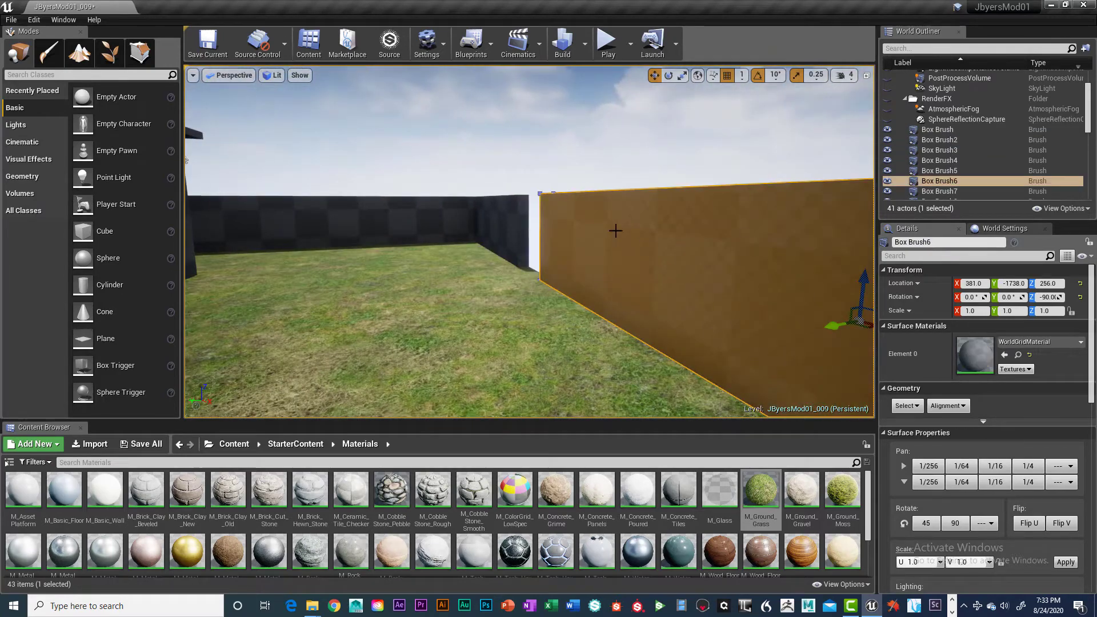
{"action": "mouse_move", "coordinate": [666, 261]}
{"action": "left_mouse_down"}
{"action": "mouse_move", "coordinate": [564, 326]}
{"action": "mouse_move", "coordinate": [596, 333]}
{"action": "mouse_move", "coordinate": [588, 320]}
{"action": "mouse_move", "coordinate": [597, 333]}
{"action": "mouse_move", "coordinate": [540, 345]}
{"action": "left_mouse_up"}
{"action": "left_click_drag", "start_coordinate": [560, 286], "coordinate": [553, 303]}
{"action": "right_click_drag", "start_coordinate": [560, 286], "coordinate": [566, 263]}
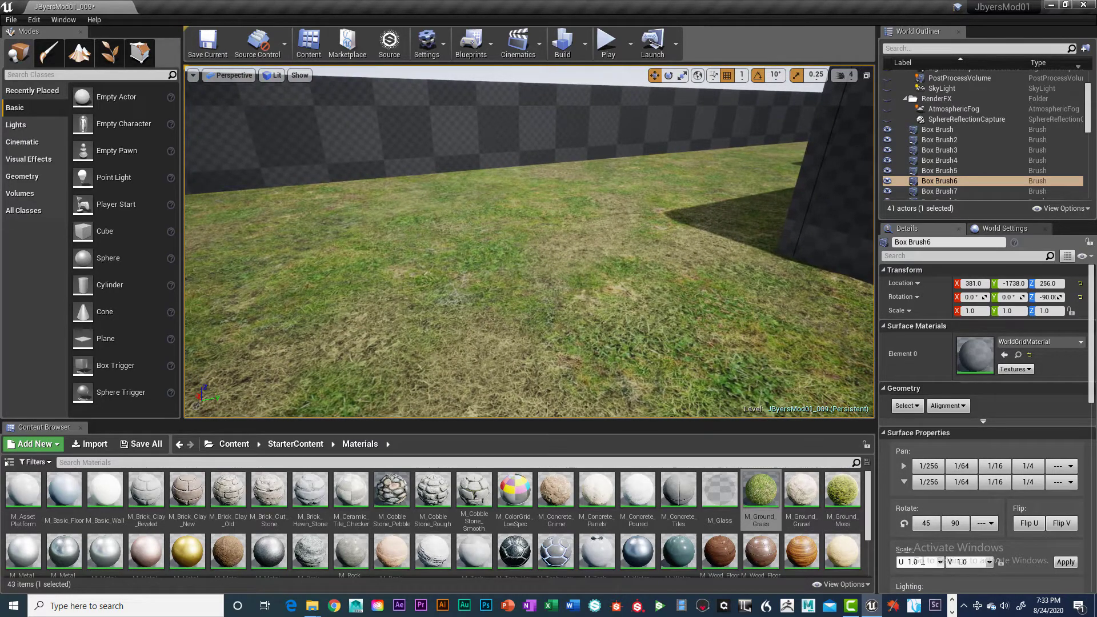
Set the courtyard grass surface's texture scale to 6.0 in both U and V and apply it
{"action": "double_click", "coordinate": [734, 340]}
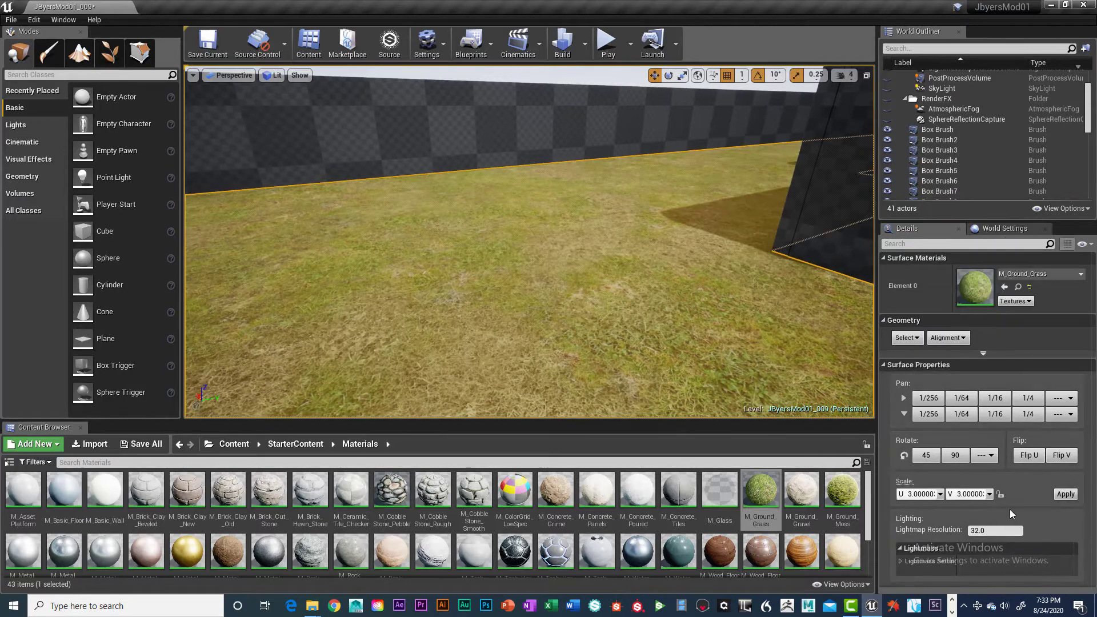
{"action": "left_click", "coordinate": [905, 494]}
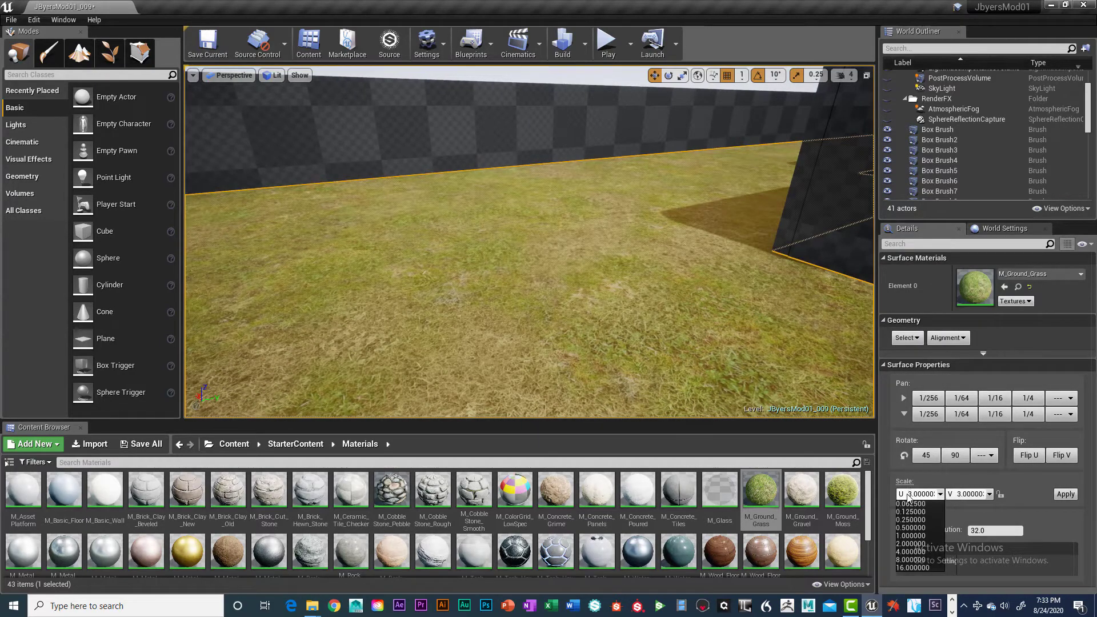
{"action": "left_click_drag", "start_coordinate": [910, 494], "coordinate": [916, 494]}
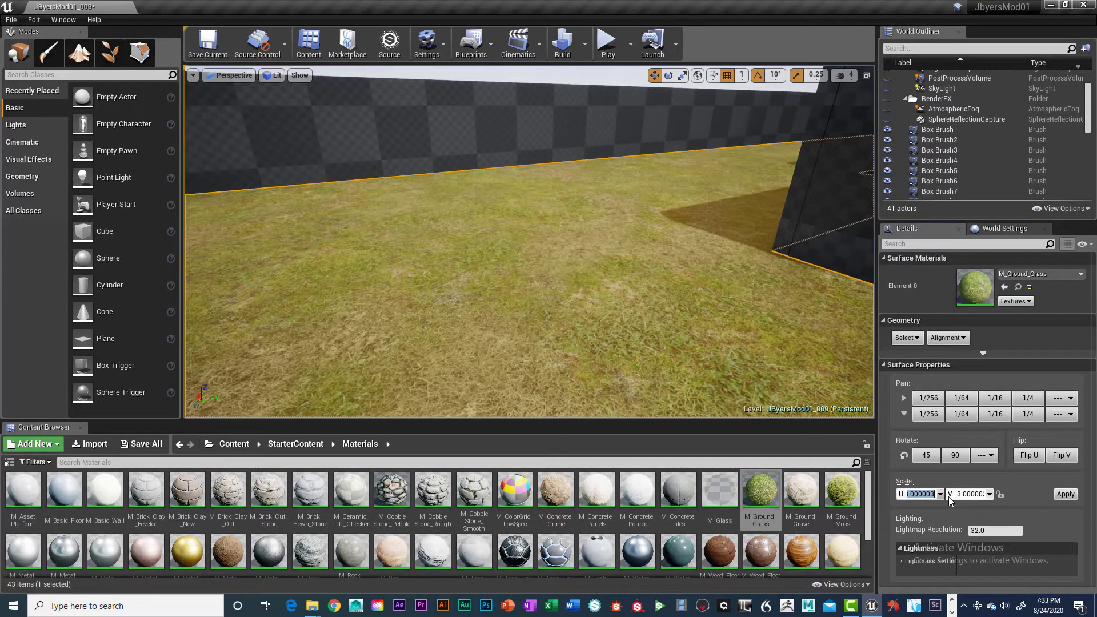
{"action": "type", "text": "6.0"}
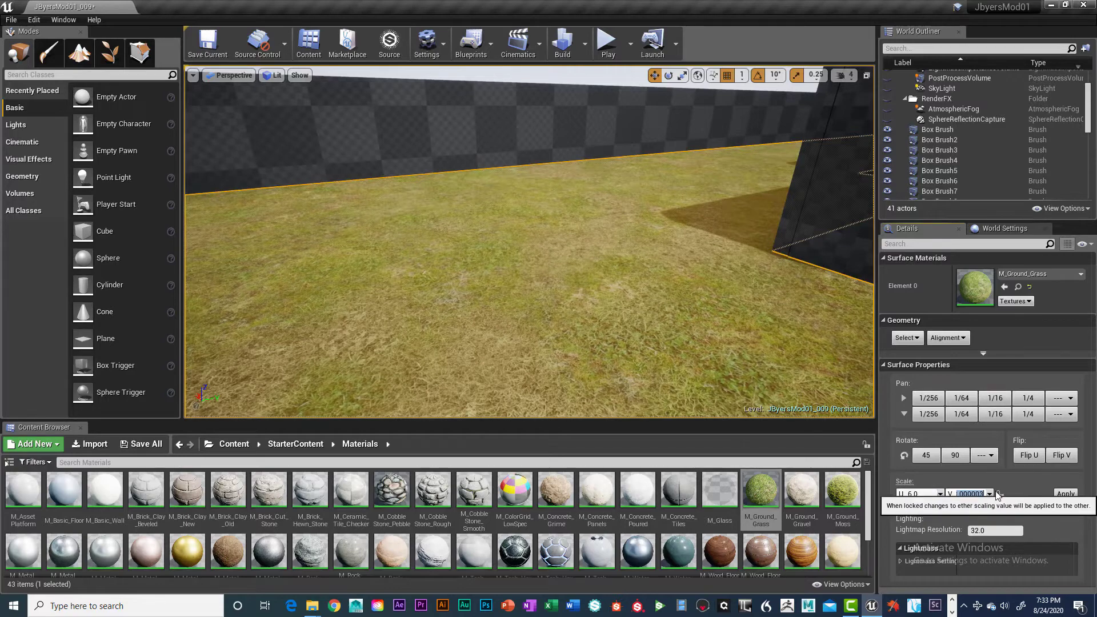
{"action": "type", "text": "6"}
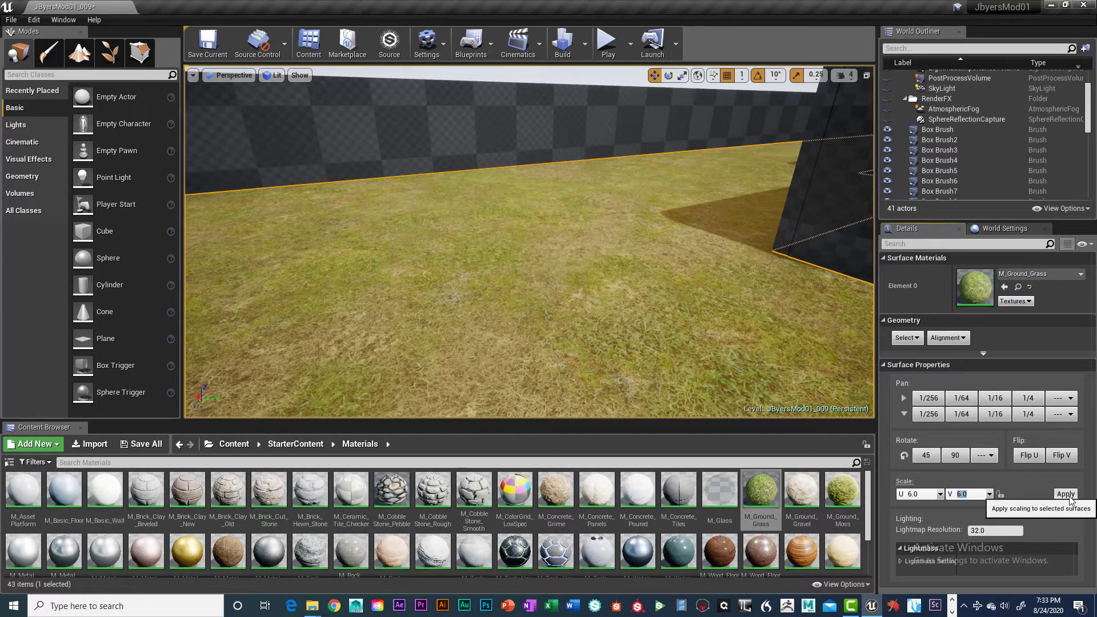
{"action": "left_click", "coordinate": [1064, 494]}
{"action": "mouse_move", "coordinate": [618, 328]}
{"action": "middle_mouse_down"}
{"action": "mouse_move", "coordinate": [618, 292]}
{"action": "mouse_move", "coordinate": [618, 327]}
{"action": "middle_mouse_up"}
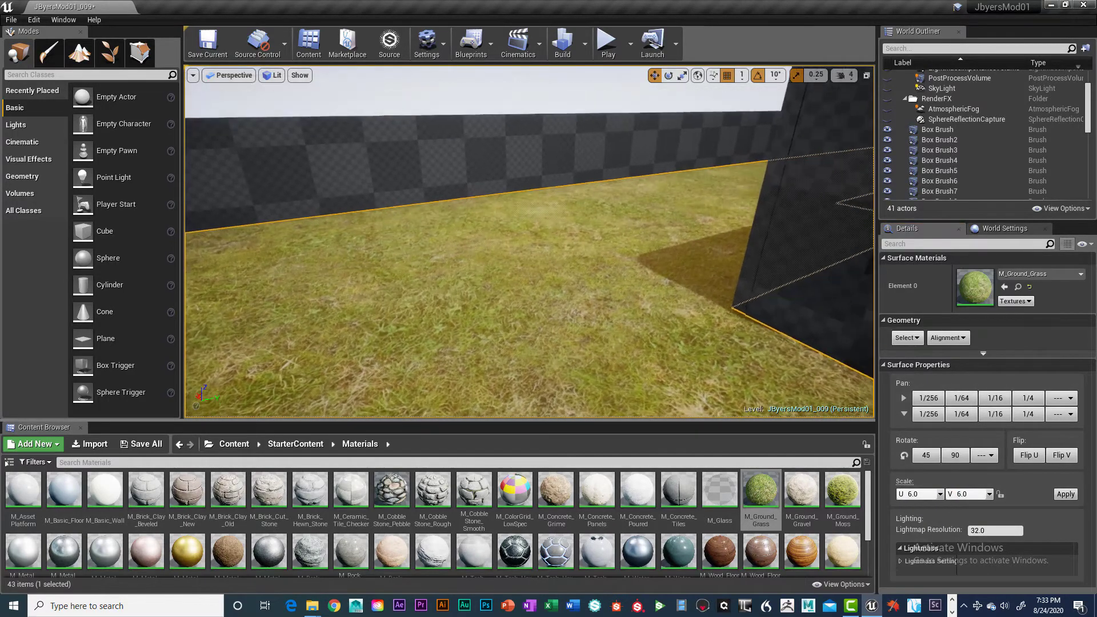
{"action": "right_click_drag", "start_coordinate": [618, 327], "coordinate": [672, 271]}
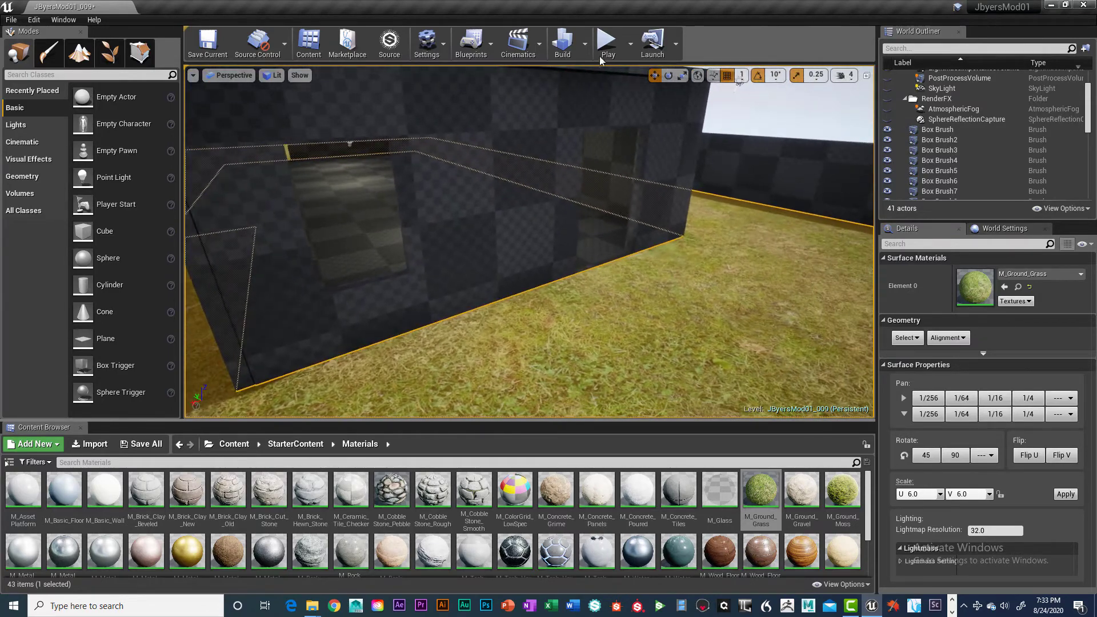
Build the level and play-test it, walking out of the building and around the courtyard to inspect the rescaled grass
{"action": "left_click", "coordinate": [563, 43]}
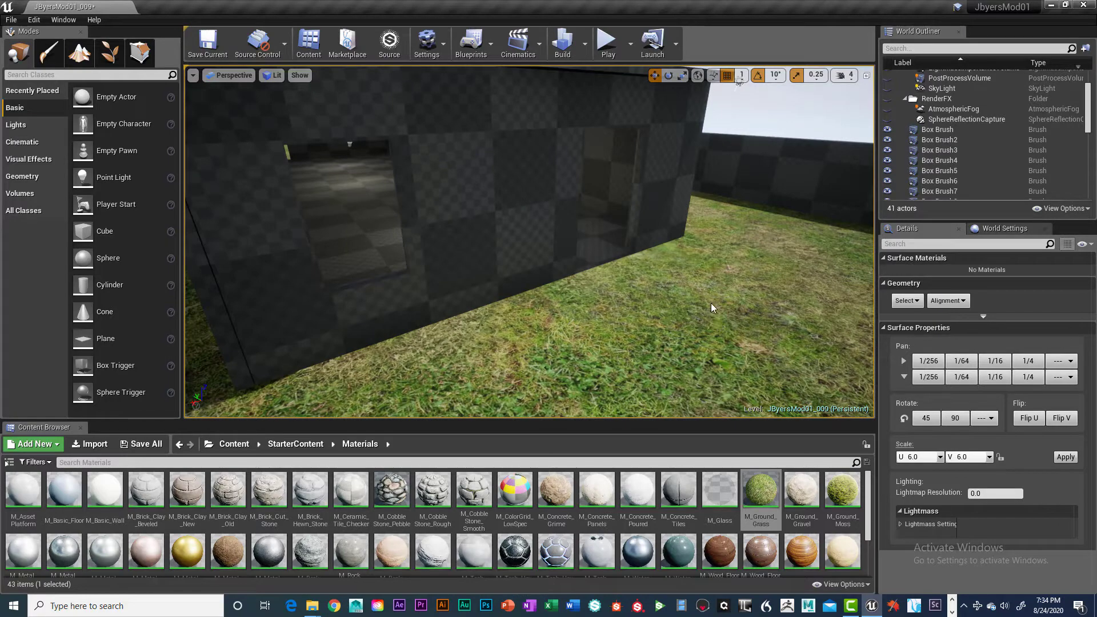
{"action": "left_click", "coordinate": [605, 46]}
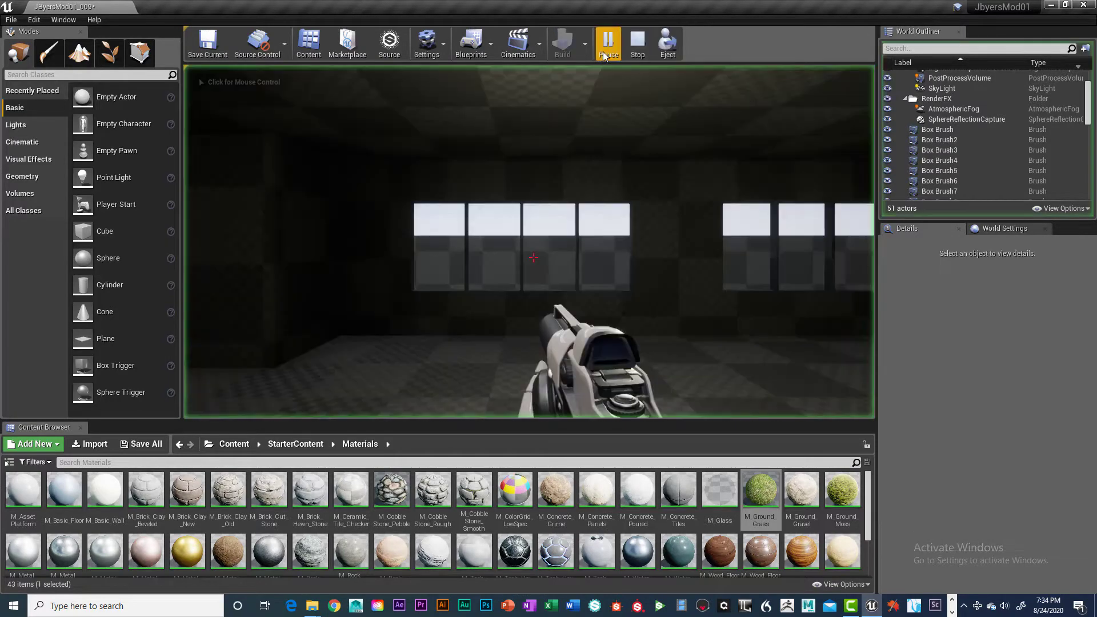
{"action": "left_click", "coordinate": [636, 253]}
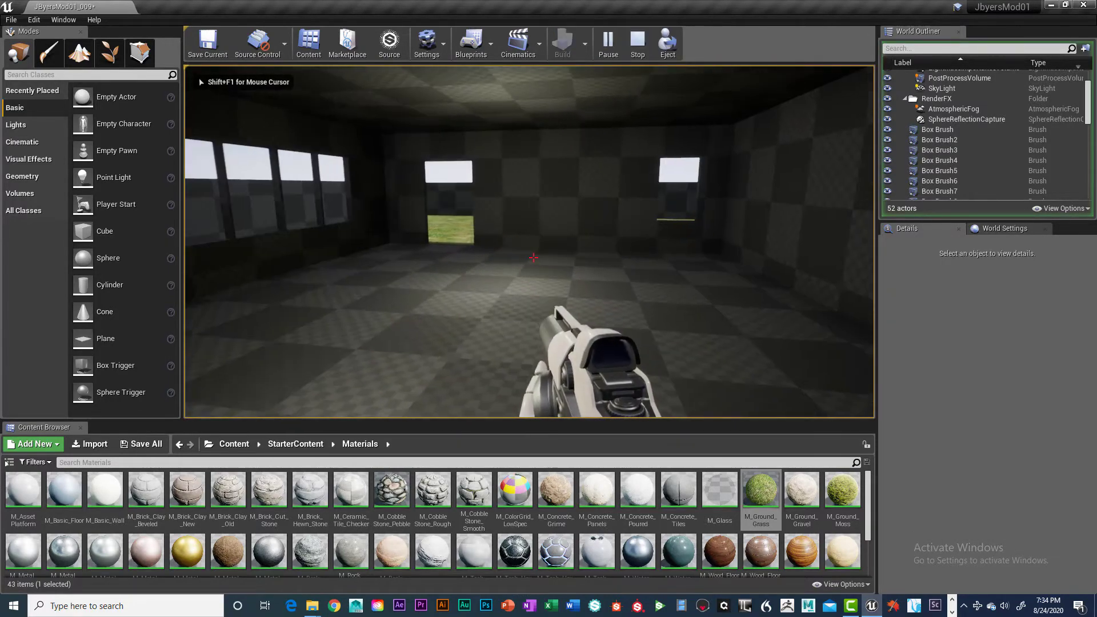
{"action": "key", "text": "w"}
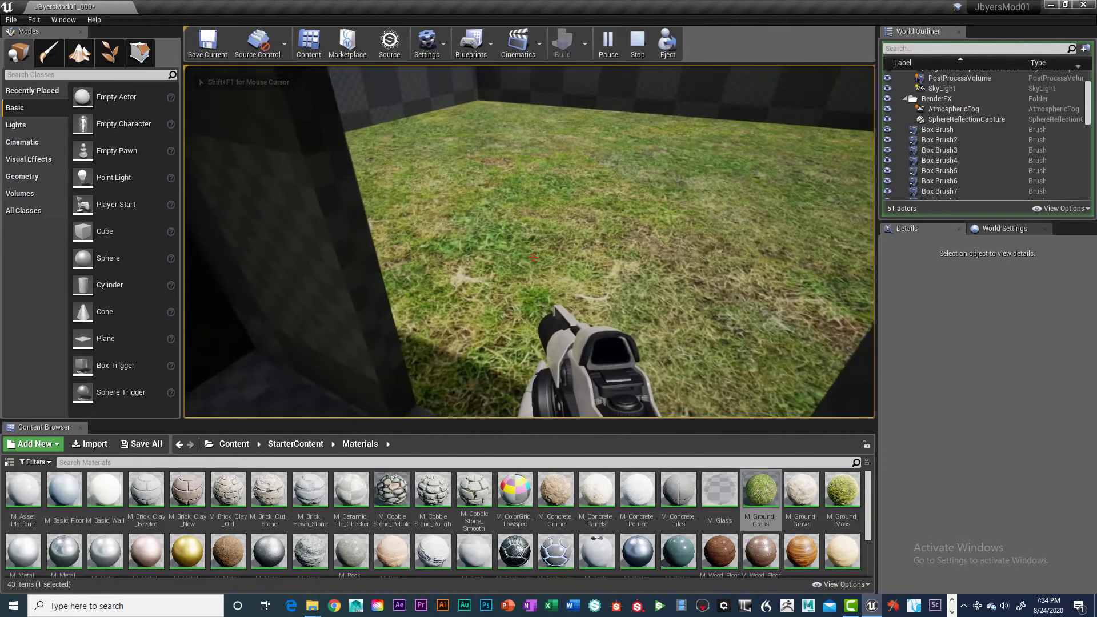
{"action": "key", "text": "w"}
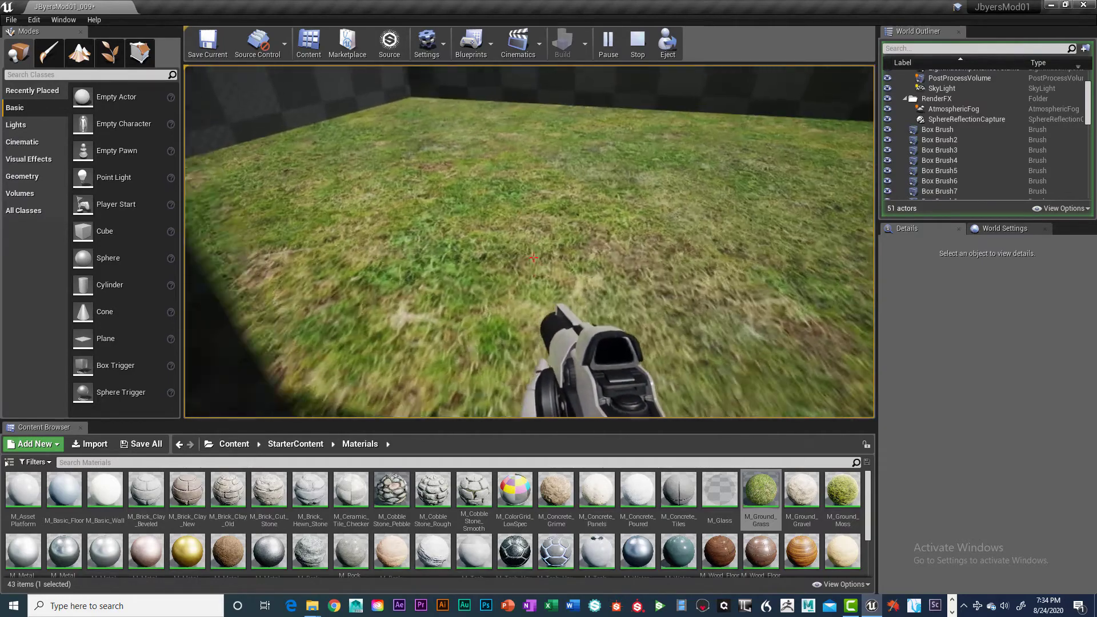
{"action": "key", "text": "w"}
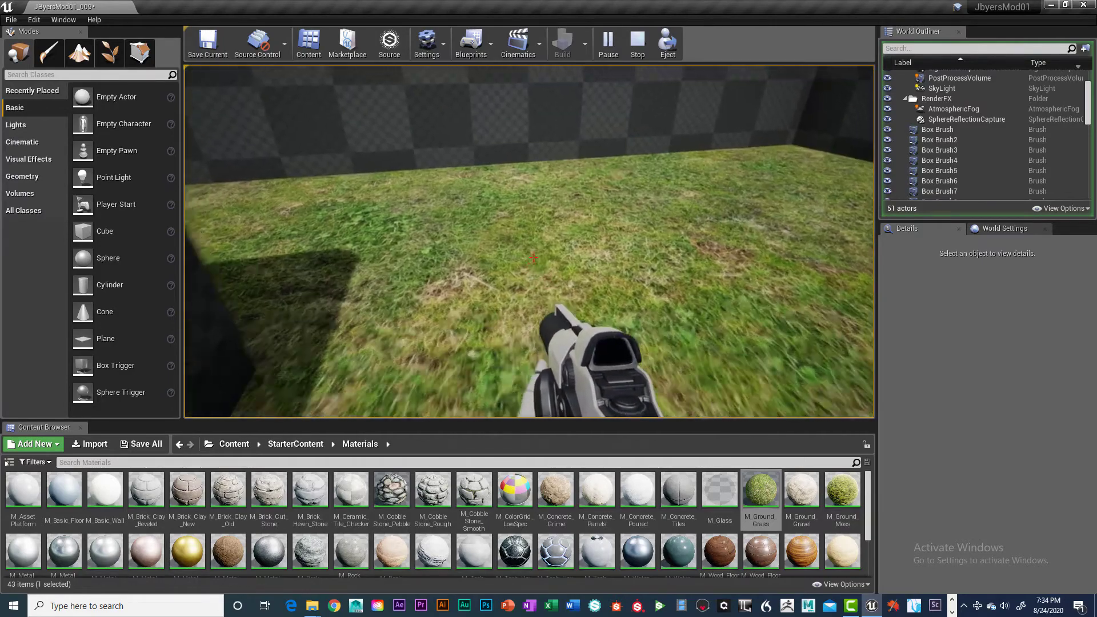
{"action": "key", "text": "w"}
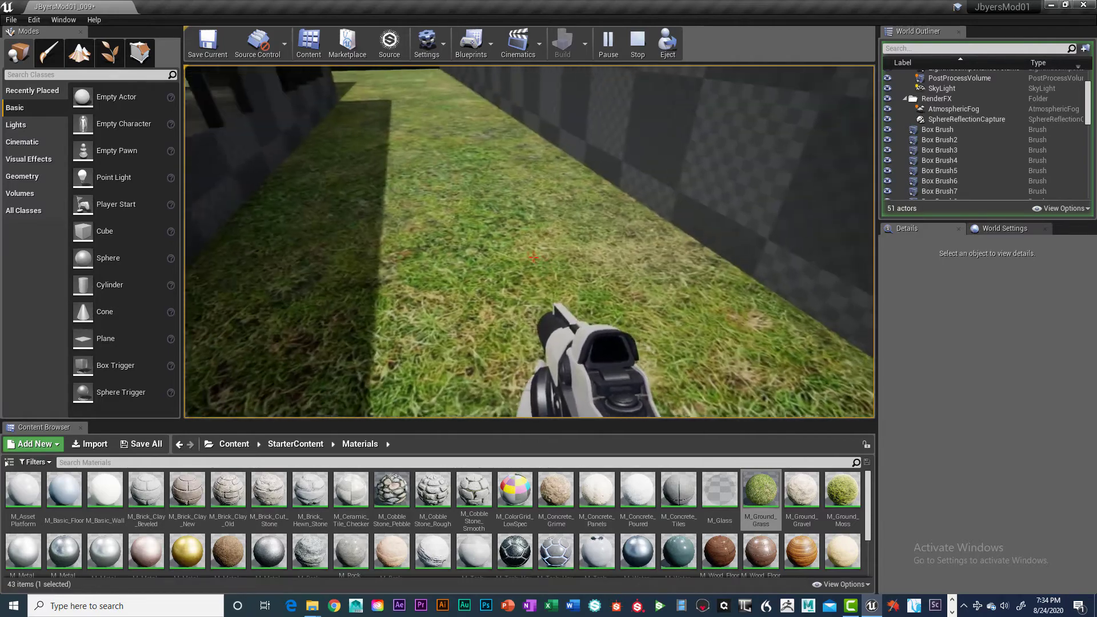
{"action": "key", "text": "w"}
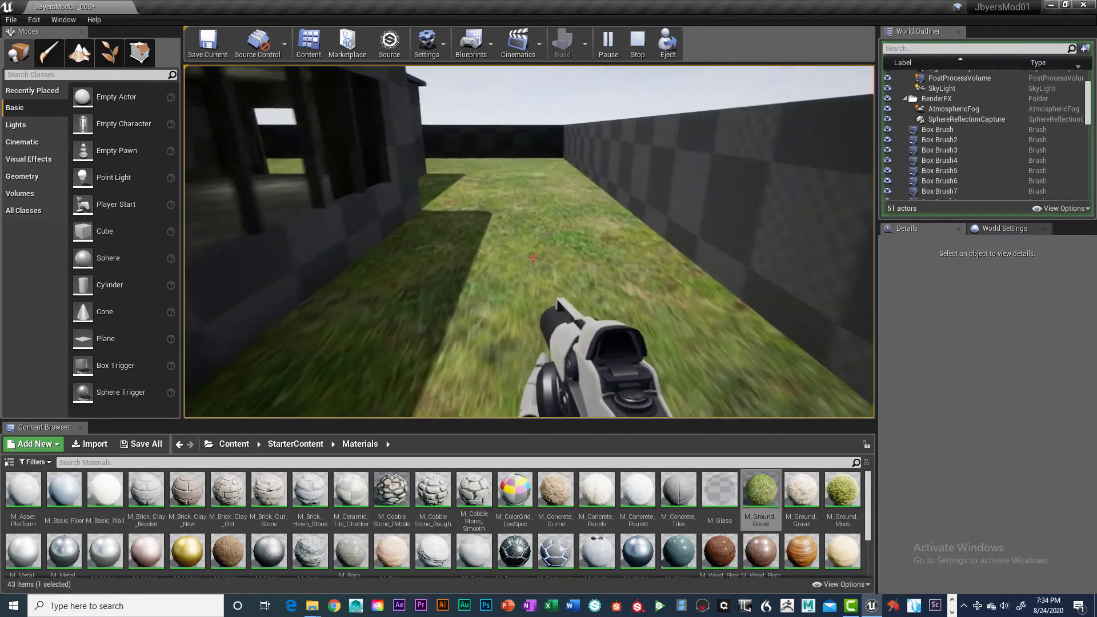
{"action": "key", "text": "w"}
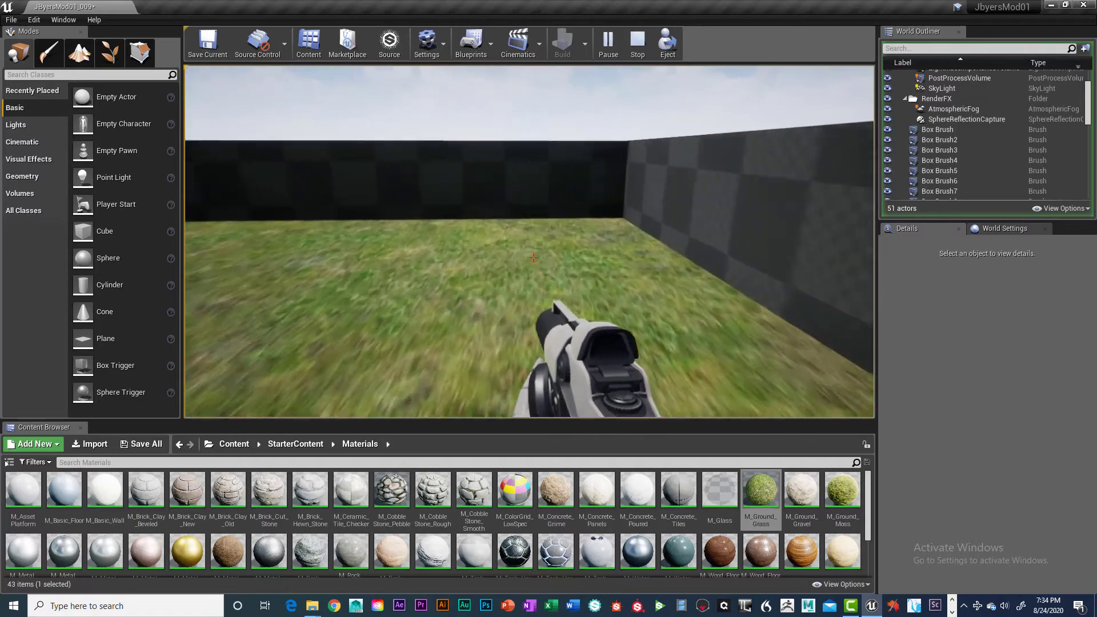
{"action": "key", "text": "w"}
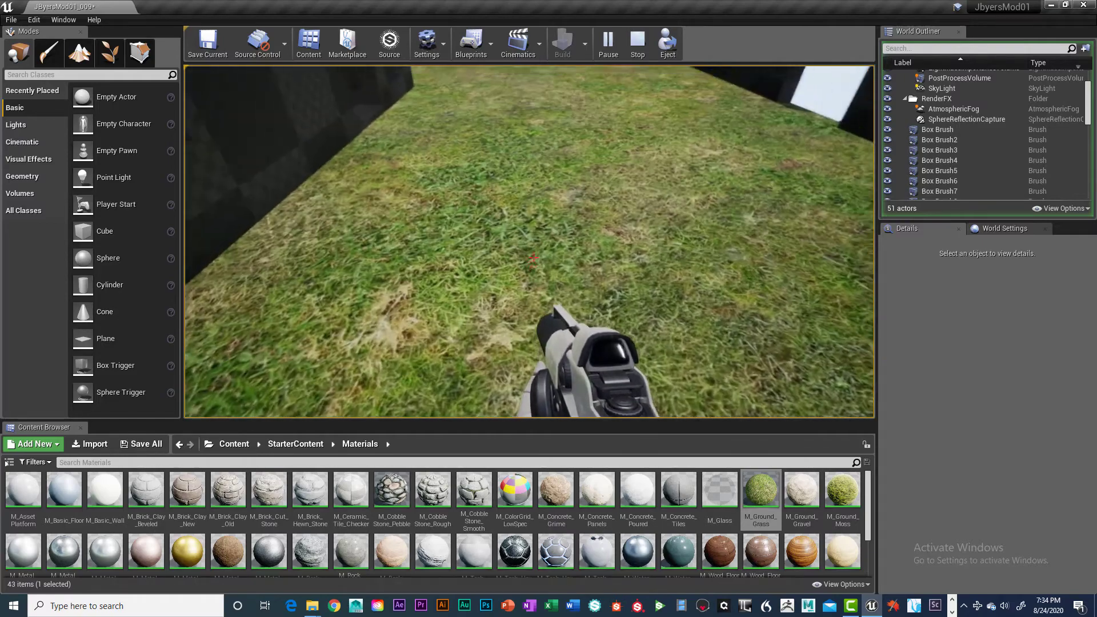
{"action": "key", "text": "w"}
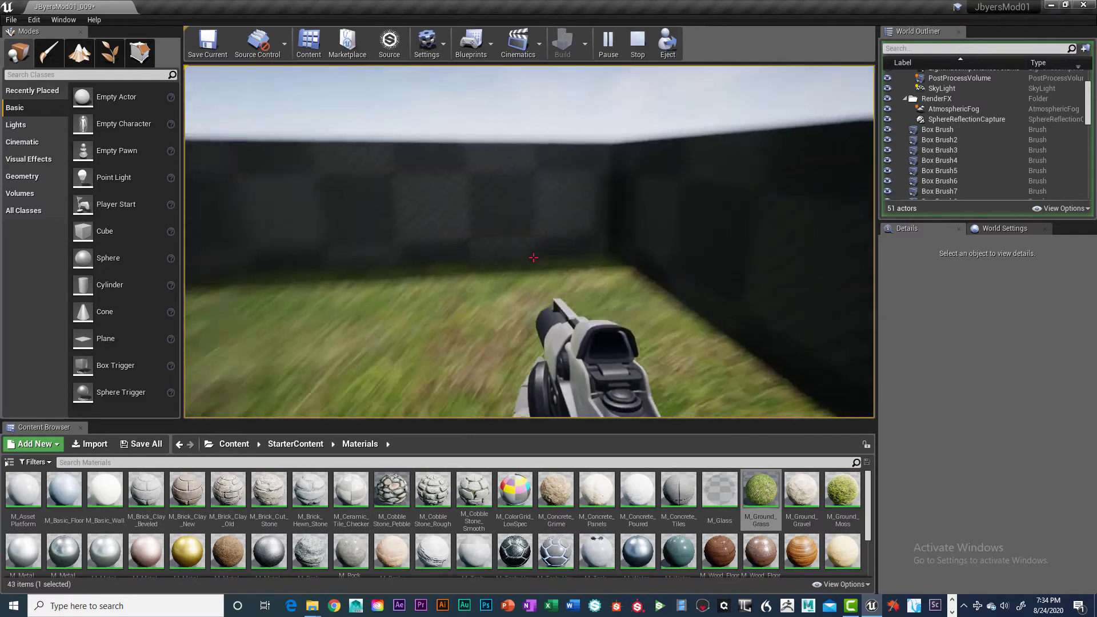
{"action": "key", "text": "w"}
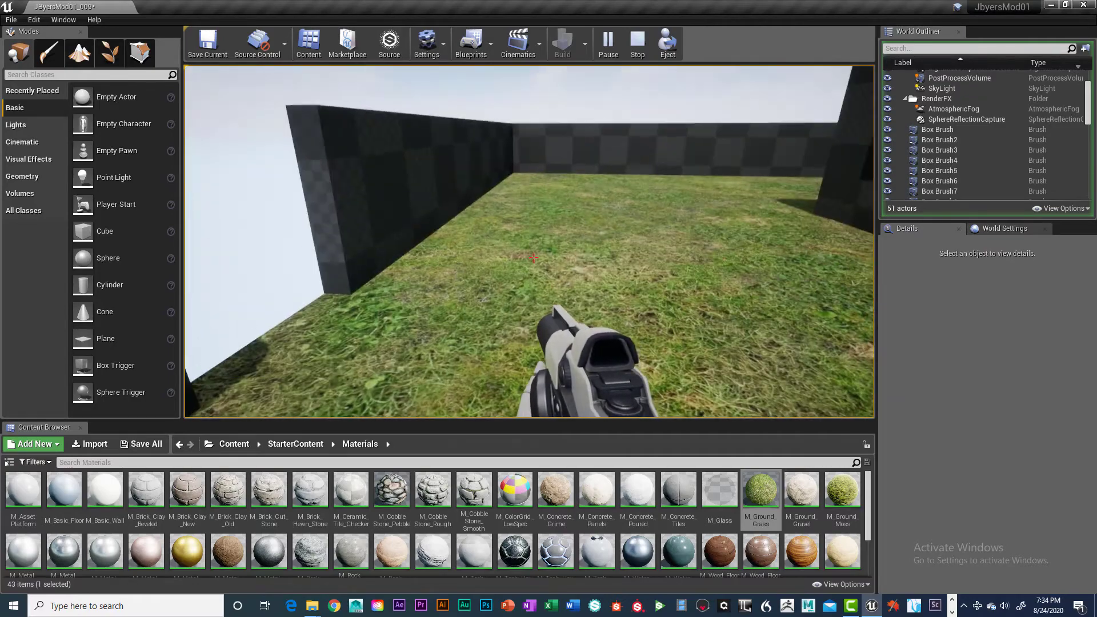
{"action": "left_click", "coordinate": [534, 258]}
{"action": "key", "text": "w"}
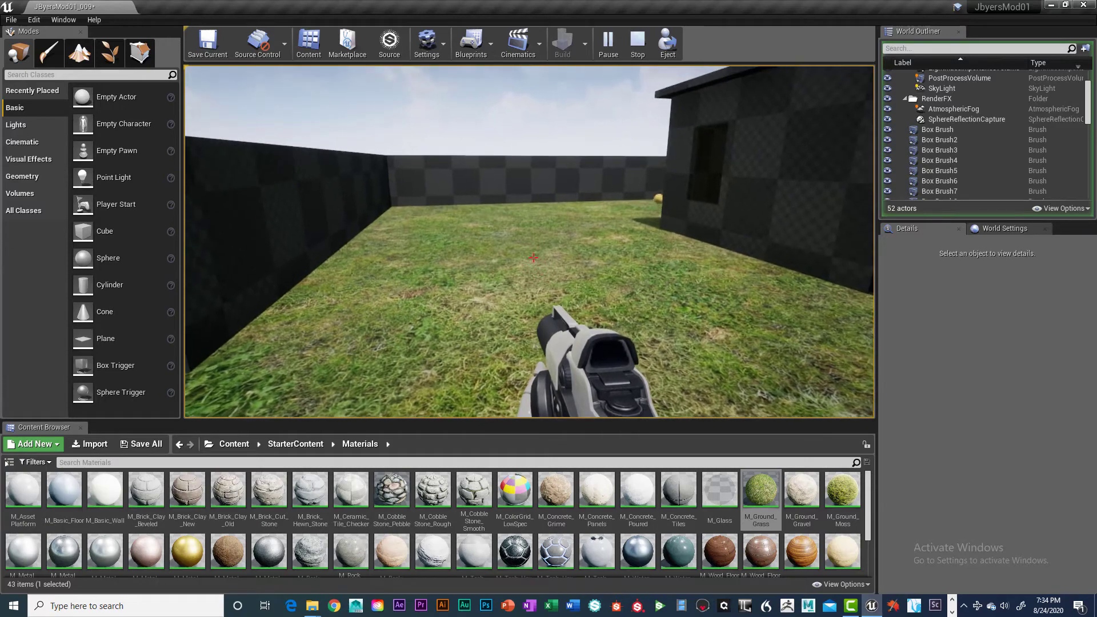
{"action": "key", "text": "Escape"}
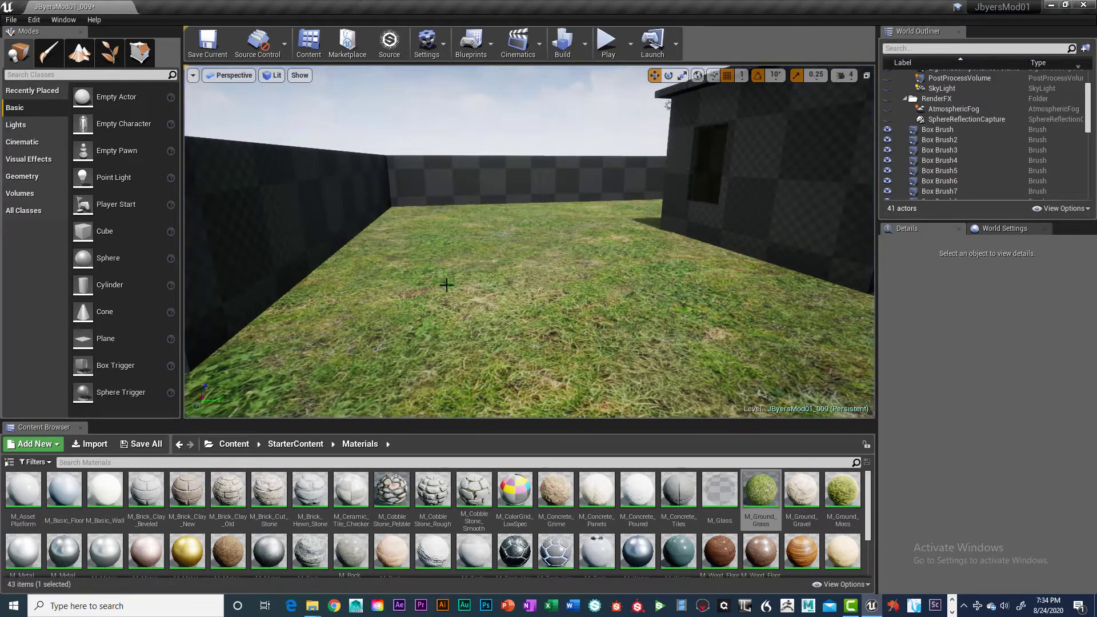
Apply a texture scale of 3.0 in both U and V to the courtyard's grass surface
{"action": "left_click", "coordinate": [502, 282]}
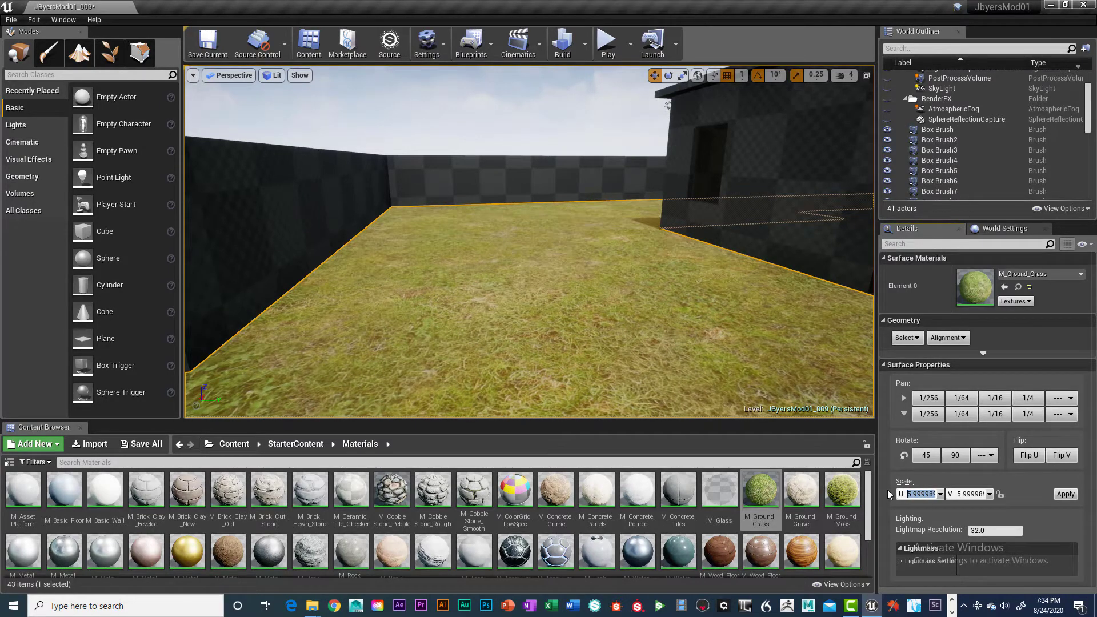
{"action": "type", "text": "3.0"}
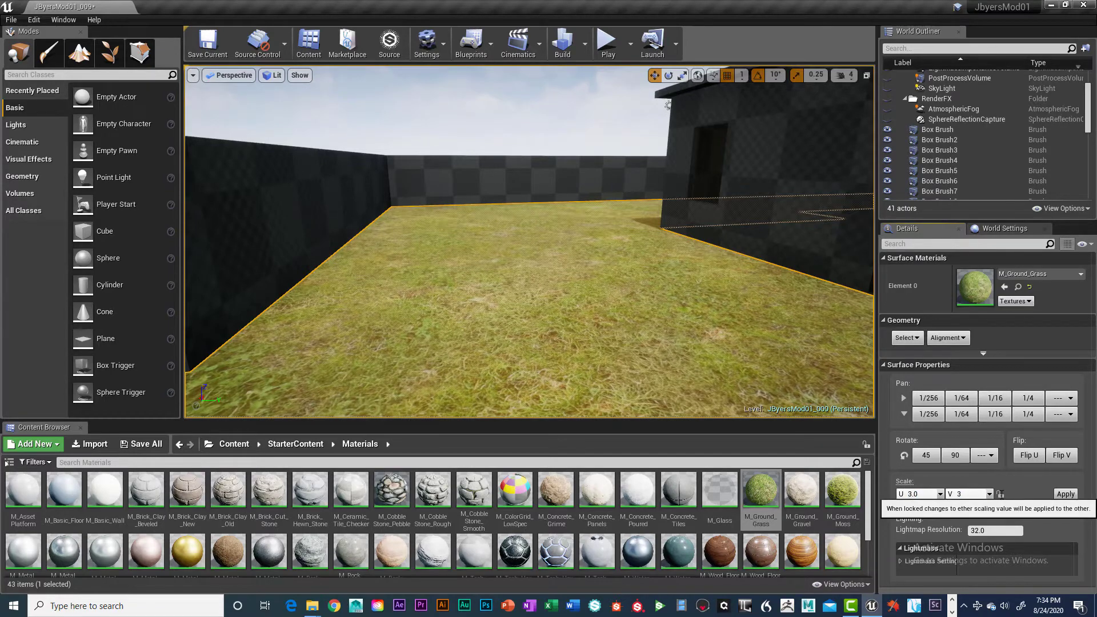
{"action": "left_click", "coordinate": [1065, 494]}
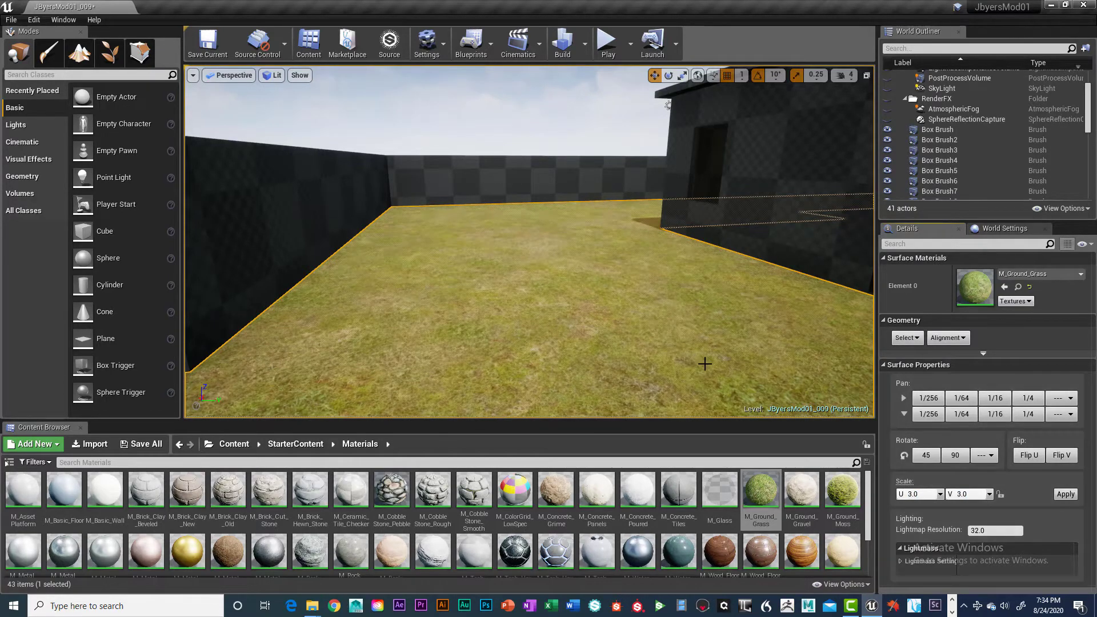
{"action": "mouse_move", "coordinate": [589, 331]}
{"action": "right_mouse_down"}
{"action": "mouse_move", "coordinate": [708, 341]}
{"action": "mouse_move", "coordinate": [594, 341]}
{"action": "right_mouse_up"}
{"action": "left_click_drag", "start_coordinate": [544, 369], "coordinate": [663, 368], "text": "alt"}
{"action": "scroll", "coordinate": [583, 369], "scroll_direction": "down", "scroll_amount": 5}
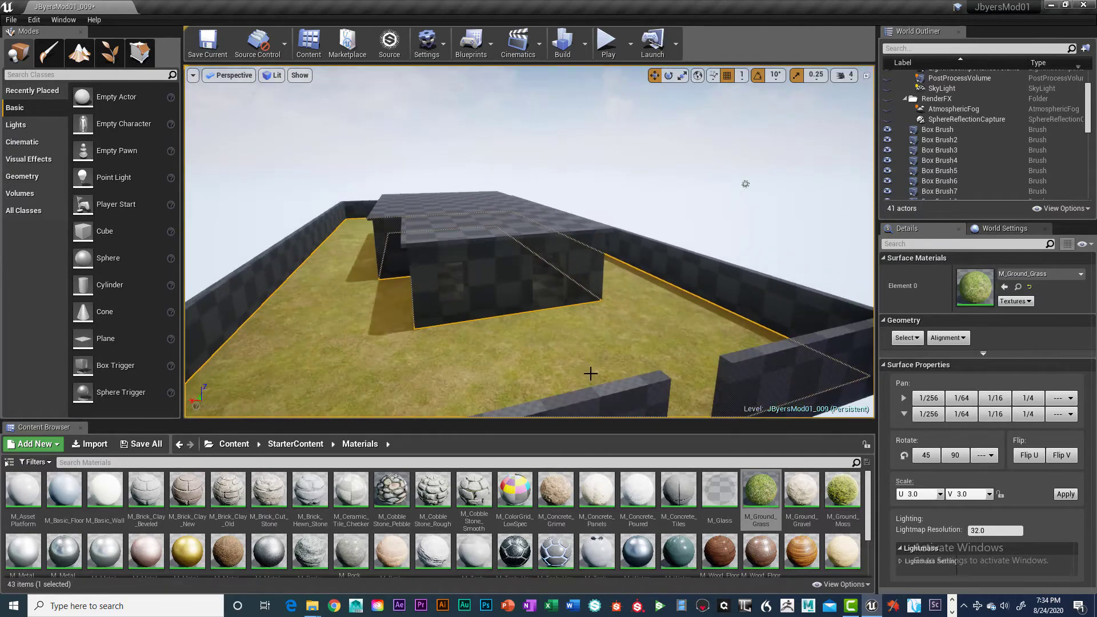
{"action": "left_click_drag", "start_coordinate": [590, 372], "coordinate": [602, 374], "text": "alt"}
{"action": "mouse_move", "coordinate": [602, 373]}
{"action": "right_mouse_down"}
{"action": "mouse_move", "coordinate": [563, 368]}
{"action": "mouse_move", "coordinate": [642, 364]}
{"action": "mouse_move", "coordinate": [612, 385]}
{"action": "right_mouse_up"}
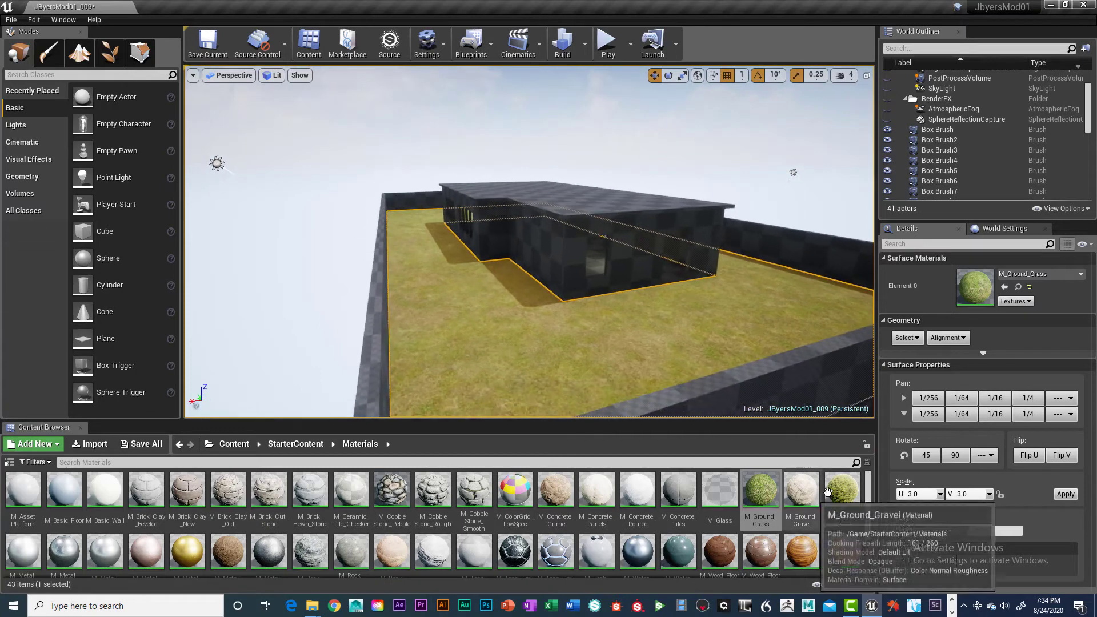
Select the M_Ground_Moss material asset and the courtyard floor brush, Box Brush2
{"action": "left_click", "coordinate": [839, 494]}
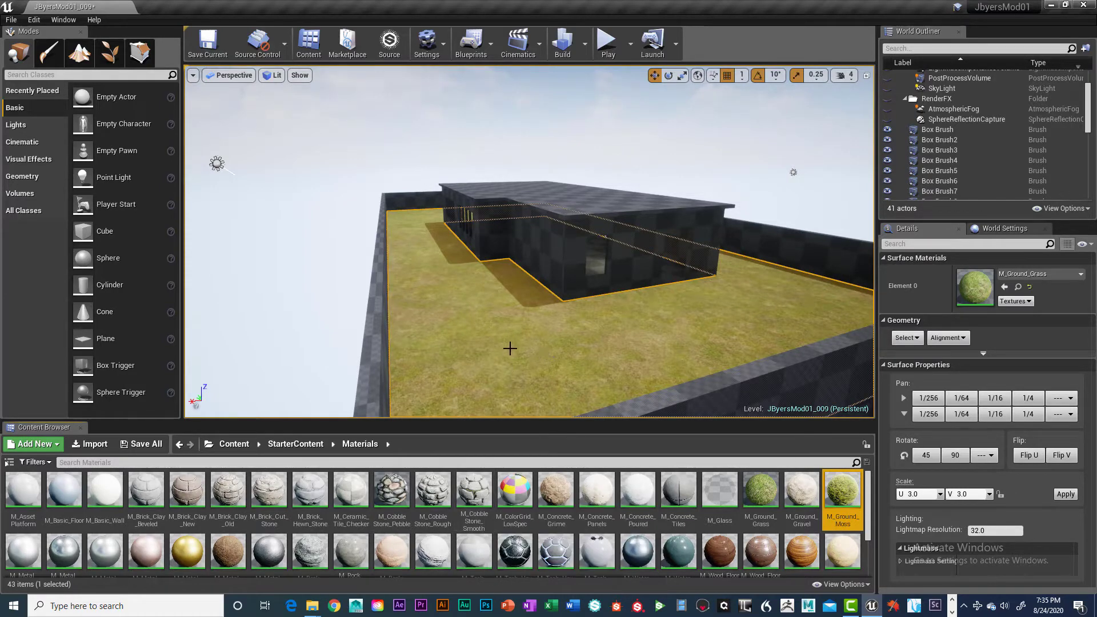
{"action": "left_click", "coordinate": [486, 332]}
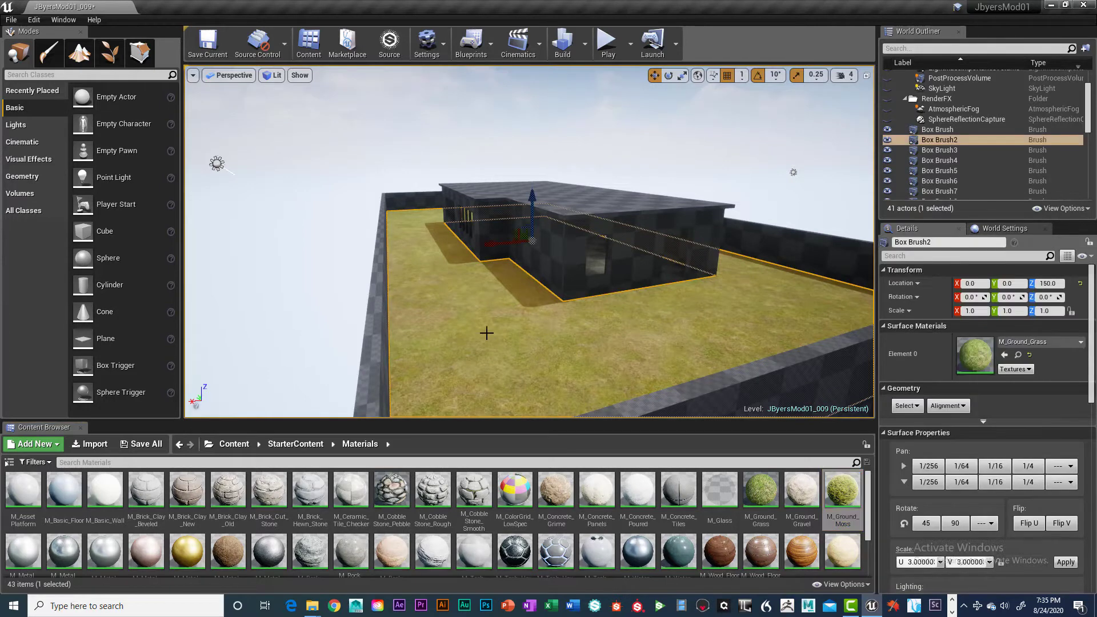
{"action": "right_click_drag", "start_coordinate": [405, 308], "coordinate": [432, 304]}
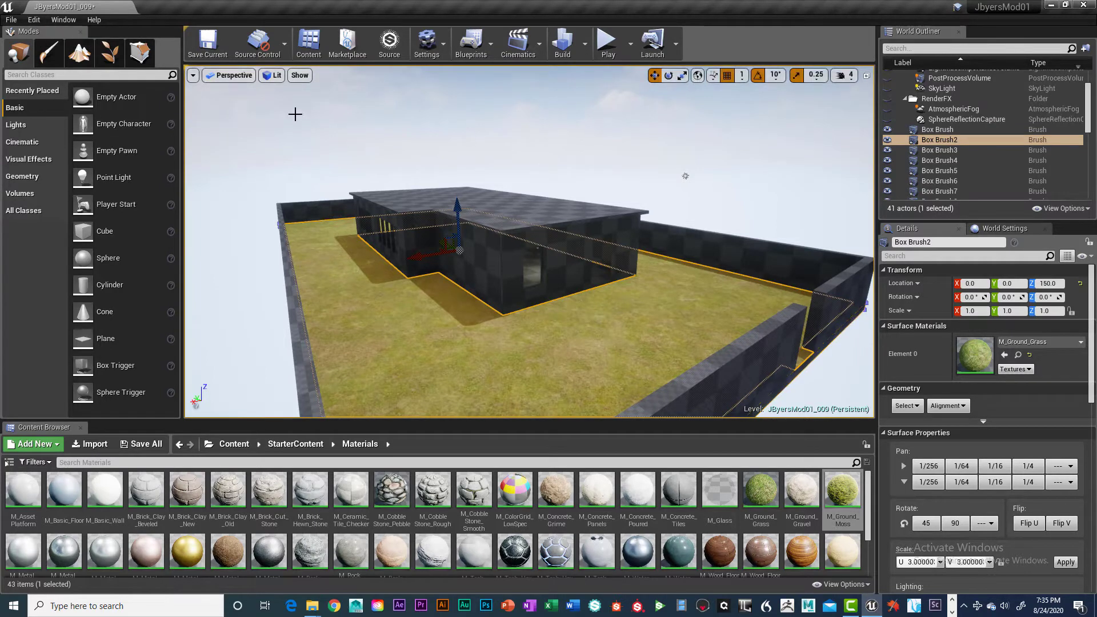
Open the Plugins window to check the installed Substance plugin and close it
{"action": "left_click", "coordinate": [34, 20]}
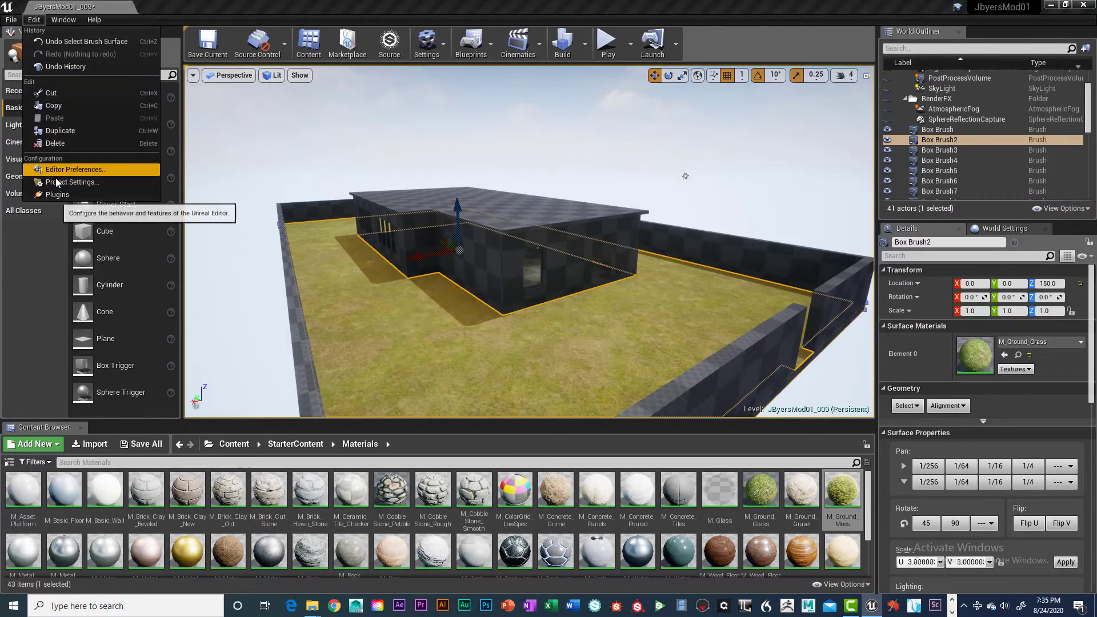
{"action": "left_click", "coordinate": [57, 195]}
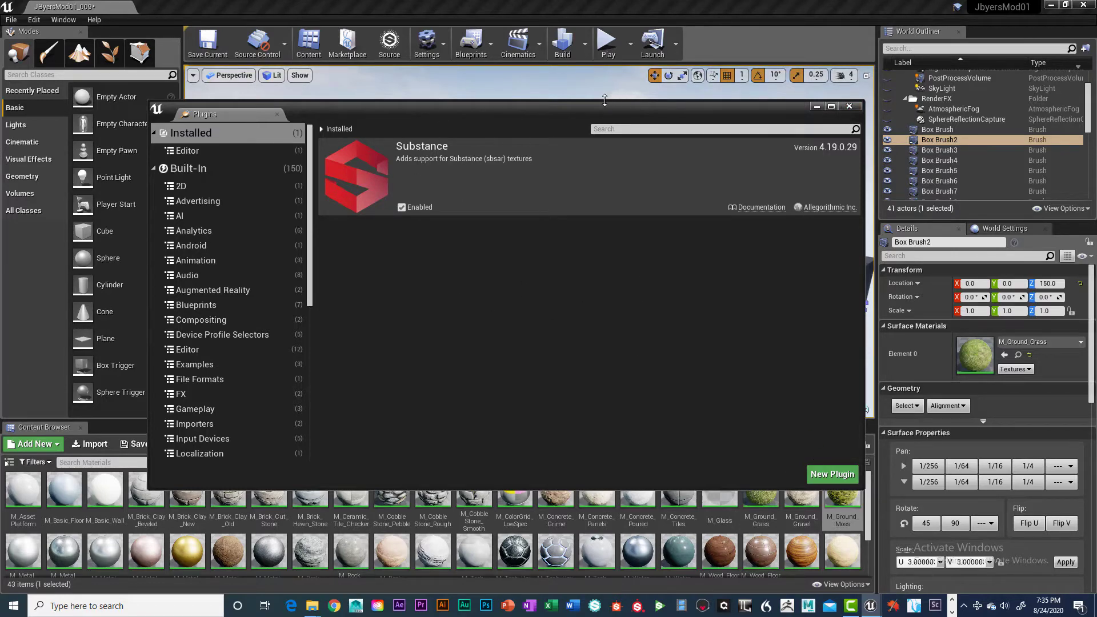
{"action": "left_click", "coordinate": [848, 106]}
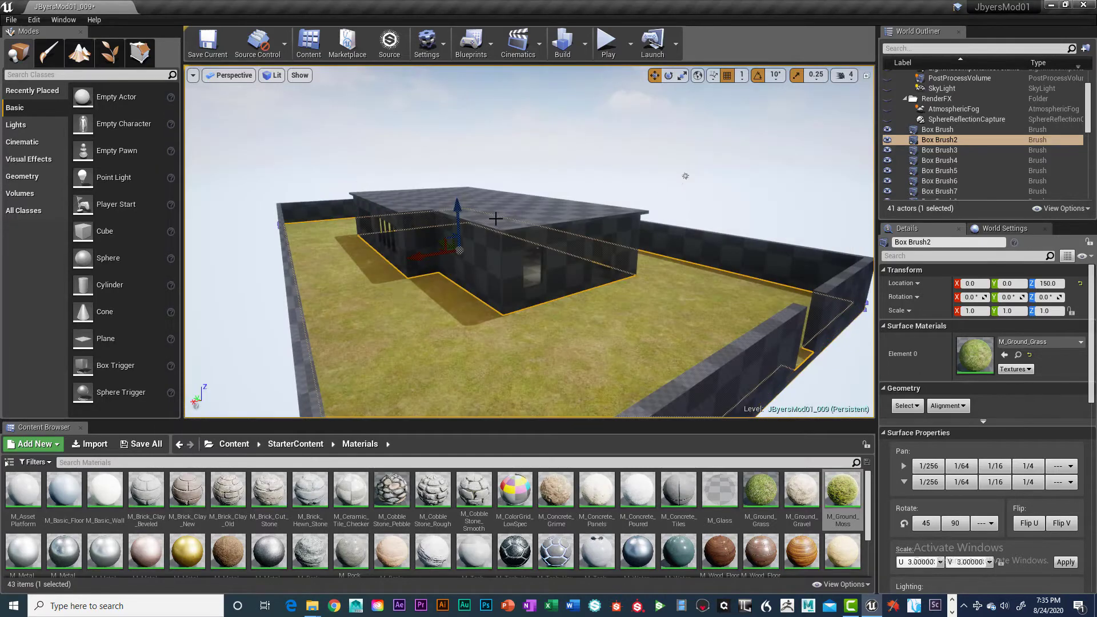
Browse from the StarterContent materials up to Content and open the Mod01_Scenes folder
{"action": "mouse_move", "coordinate": [553, 247]}
{"action": "right_mouse_down"}
{"action": "mouse_move", "coordinate": [537, 244]}
{"action": "mouse_move", "coordinate": [588, 256]}
{"action": "right_mouse_up"}
{"action": "right_click_drag", "start_coordinate": [454, 353], "coordinate": [401, 351]}
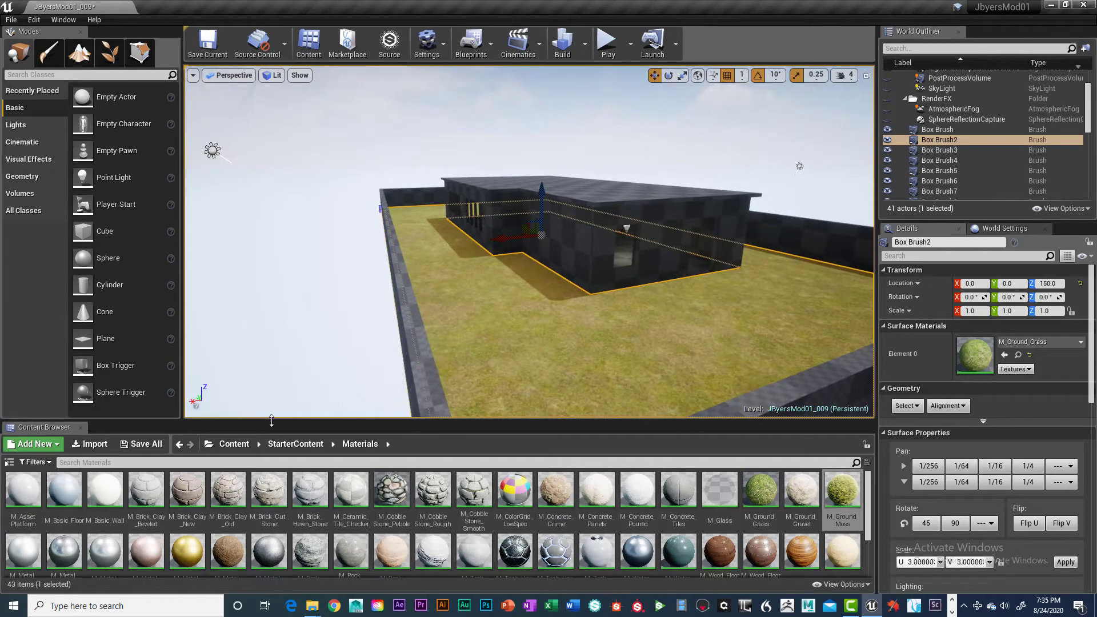
{"action": "left_click", "coordinate": [234, 444]}
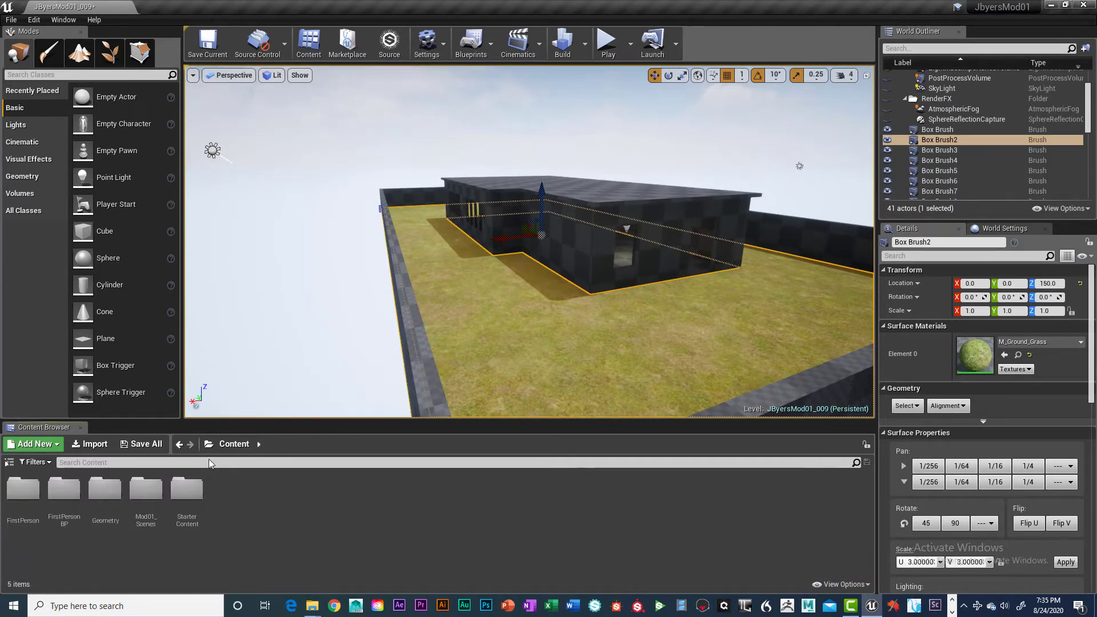
{"action": "double_click", "coordinate": [145, 492]}
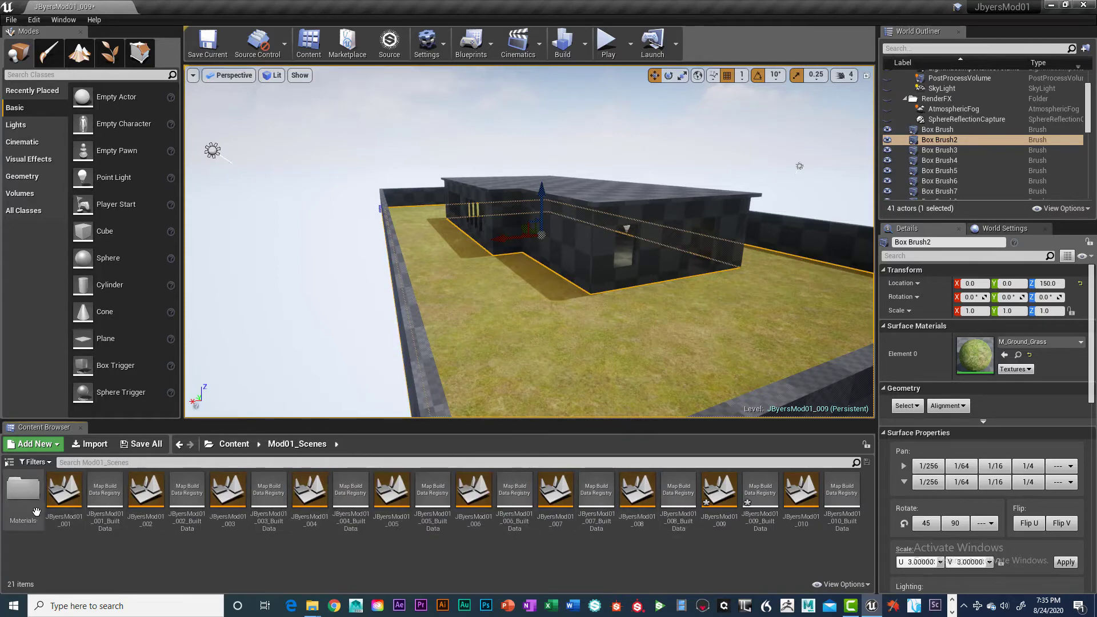
Open the Materials folder inside Mod01_Scenes
{"action": "right_click", "coordinate": [123, 558]}
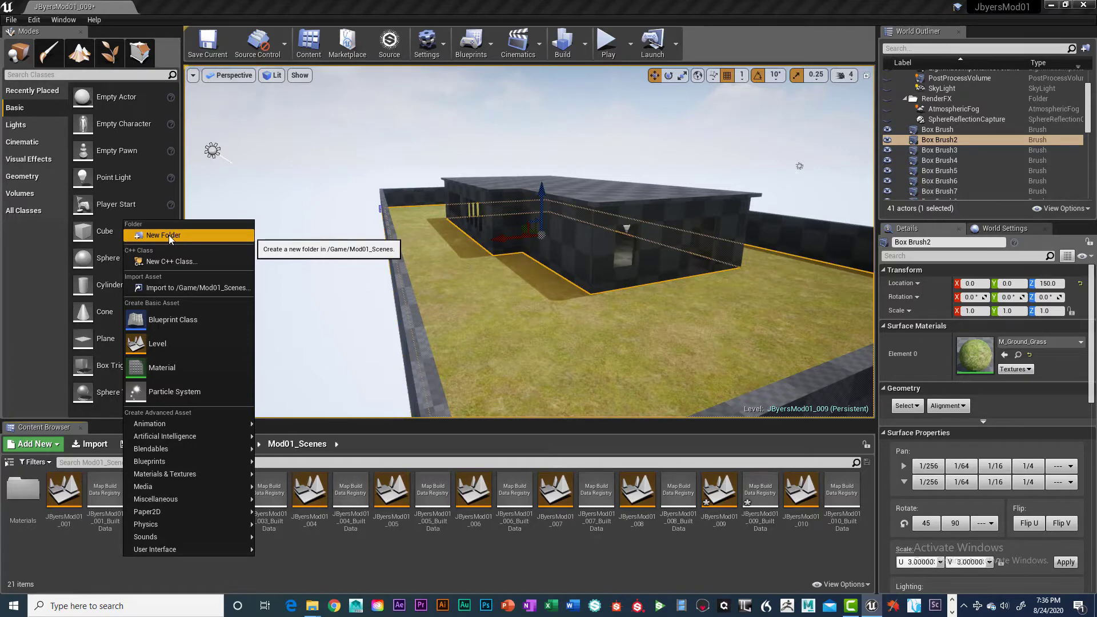
{"action": "left_click", "coordinate": [333, 575]}
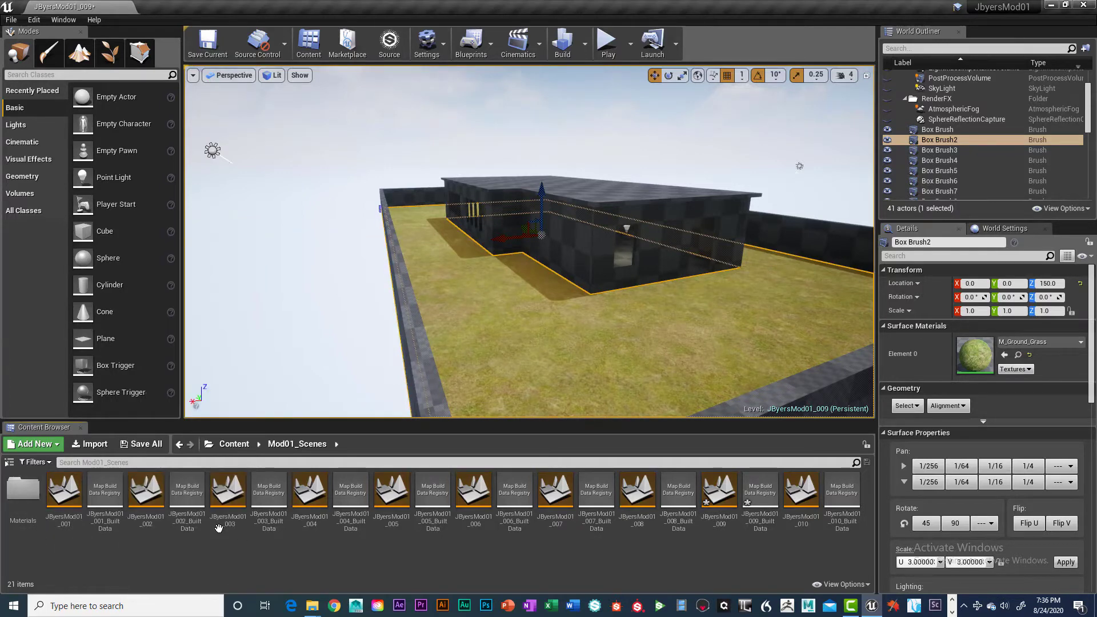
{"action": "double_click", "coordinate": [23, 489]}
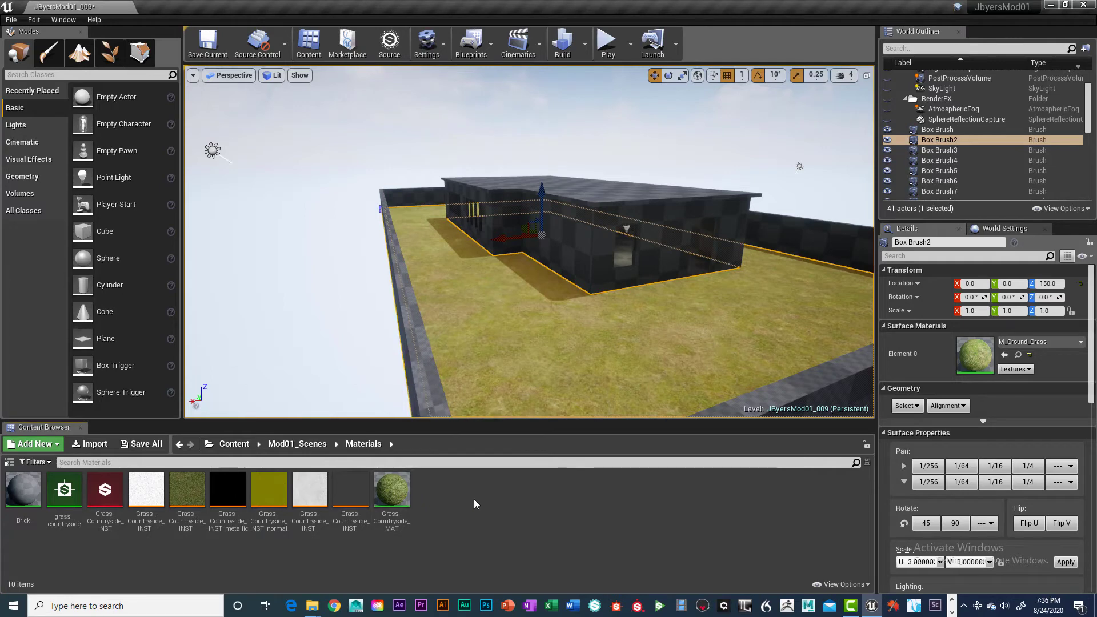
Import the ground_grass Substance archive from Substance_Materials, creating the default instance Grass_INST and the material Grass_MAT
{"action": "left_click", "coordinate": [93, 445]}
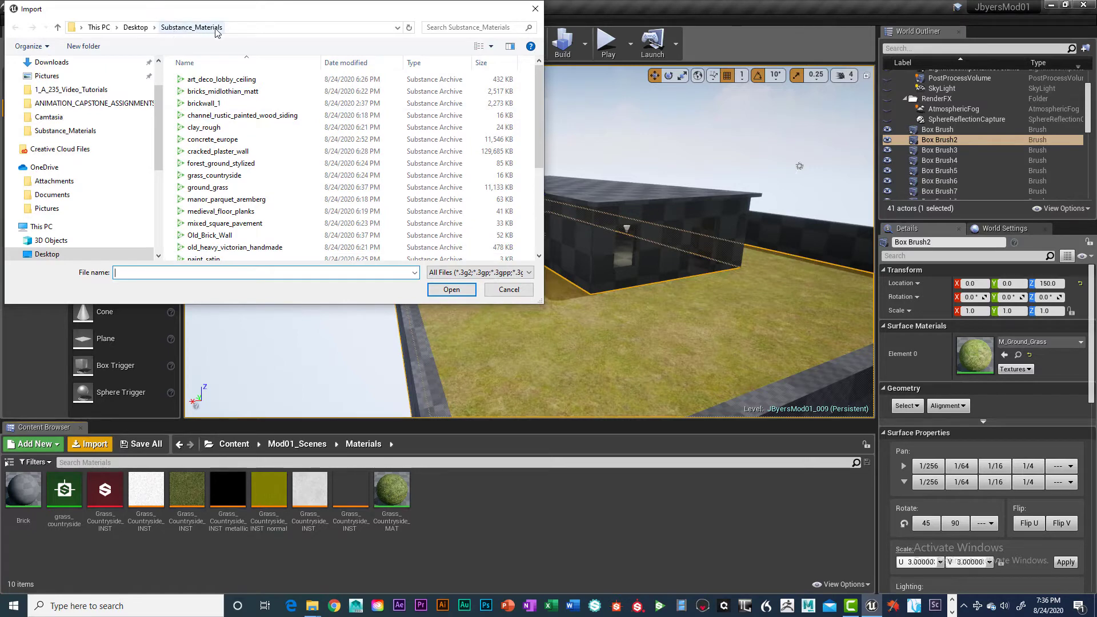
{"action": "scroll", "coordinate": [221, 153], "scroll_direction": "down", "scroll_amount": 5}
{"action": "scroll", "coordinate": [227, 155], "scroll_direction": "up", "scroll_amount": 5}
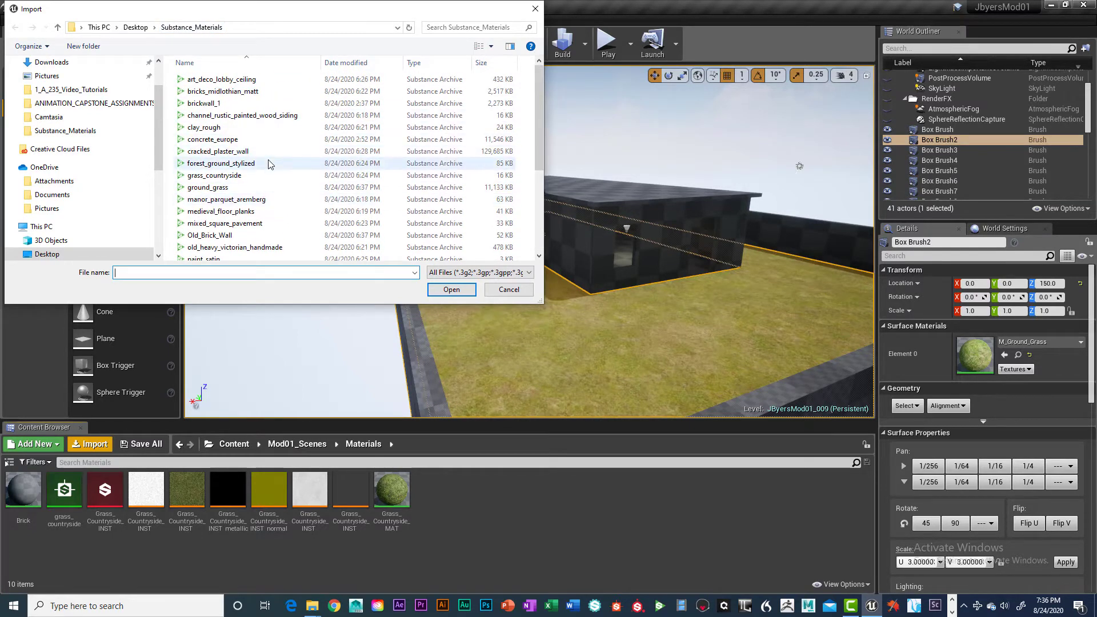
{"action": "left_click", "coordinate": [209, 187]}
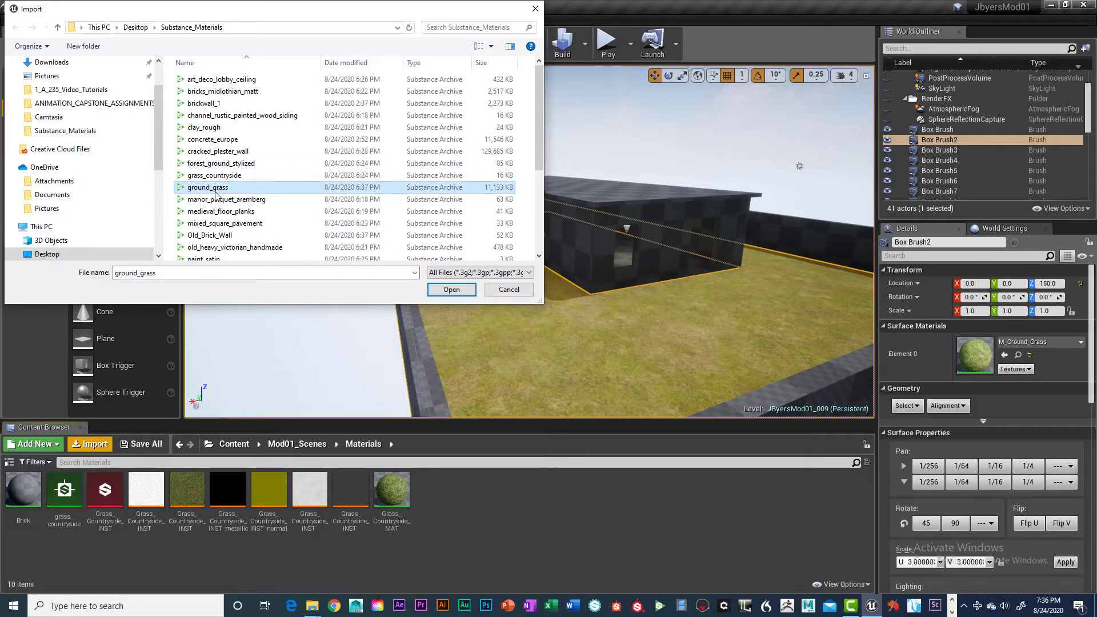
{"action": "left_click", "coordinate": [451, 289]}
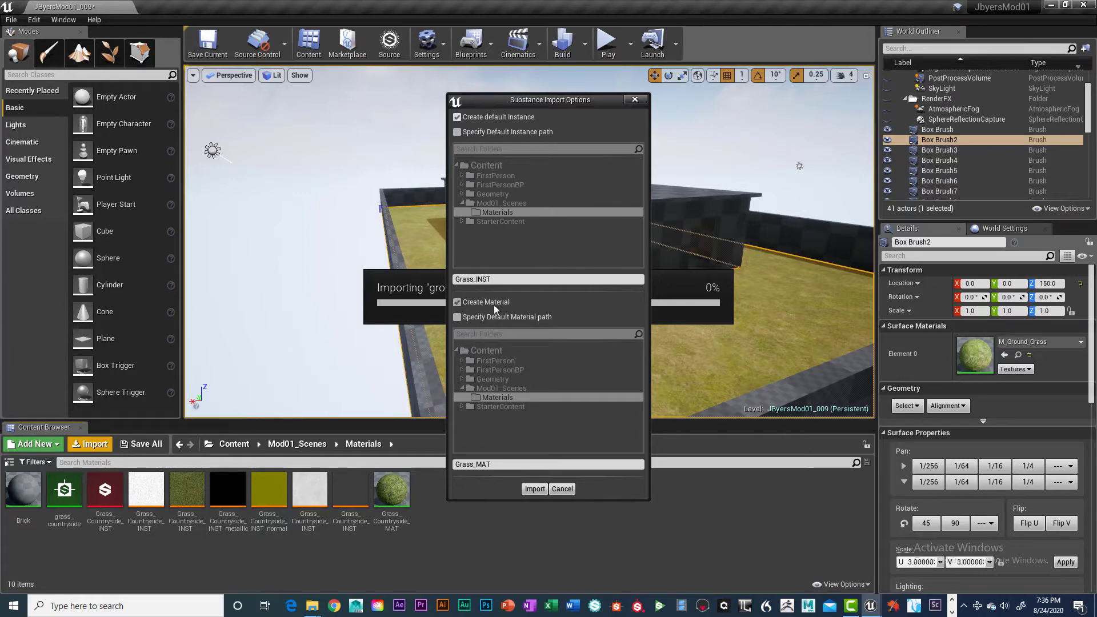
{"action": "left_click", "coordinate": [535, 489]}
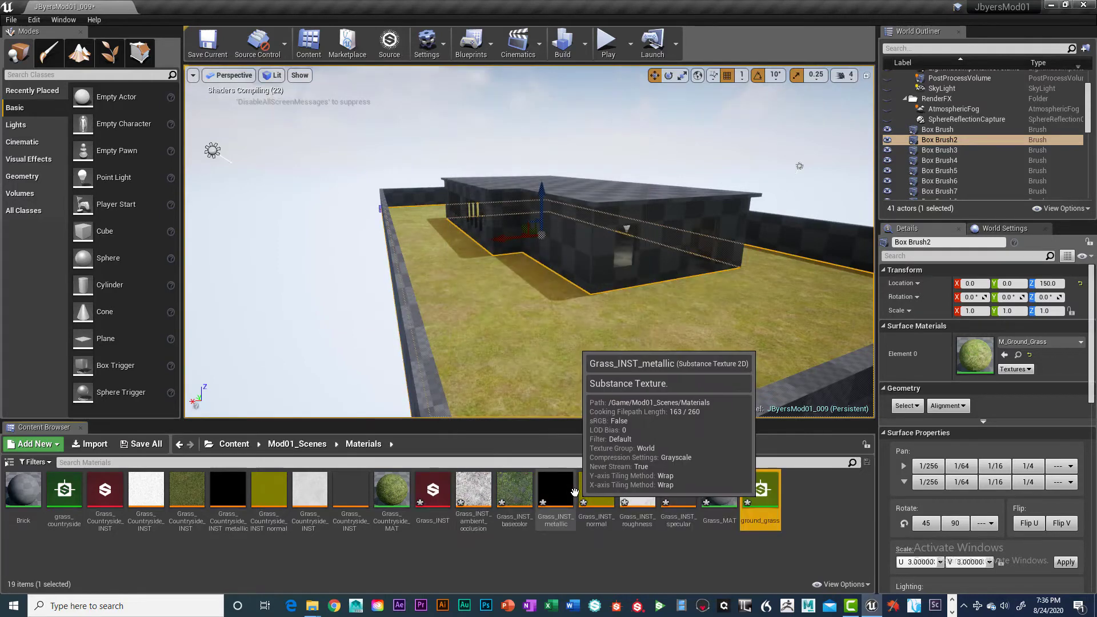
Apply the Grass_MAT material to the courtyard floor around the building and inspect the grass up close
{"action": "left_click", "coordinate": [826, 496]}
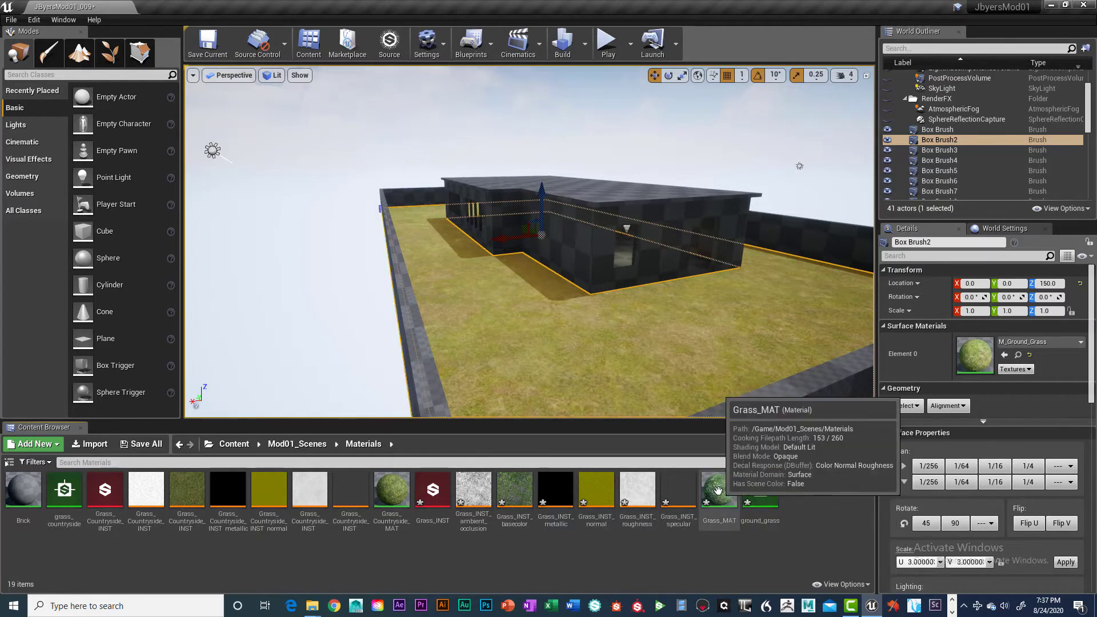
{"action": "left_click_drag", "start_coordinate": [718, 490], "coordinate": [668, 365]}
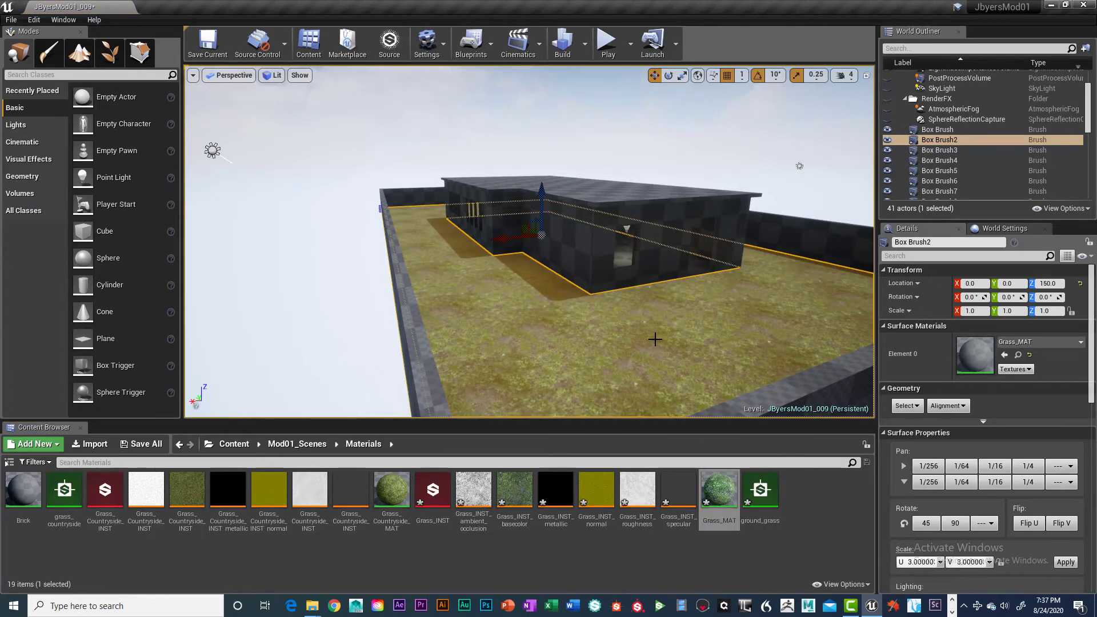
{"action": "scroll", "coordinate": [655, 339], "scroll_direction": "up", "scroll_amount": 5}
{"action": "middle_click_drag", "start_coordinate": [655, 339], "coordinate": [663, 394]}
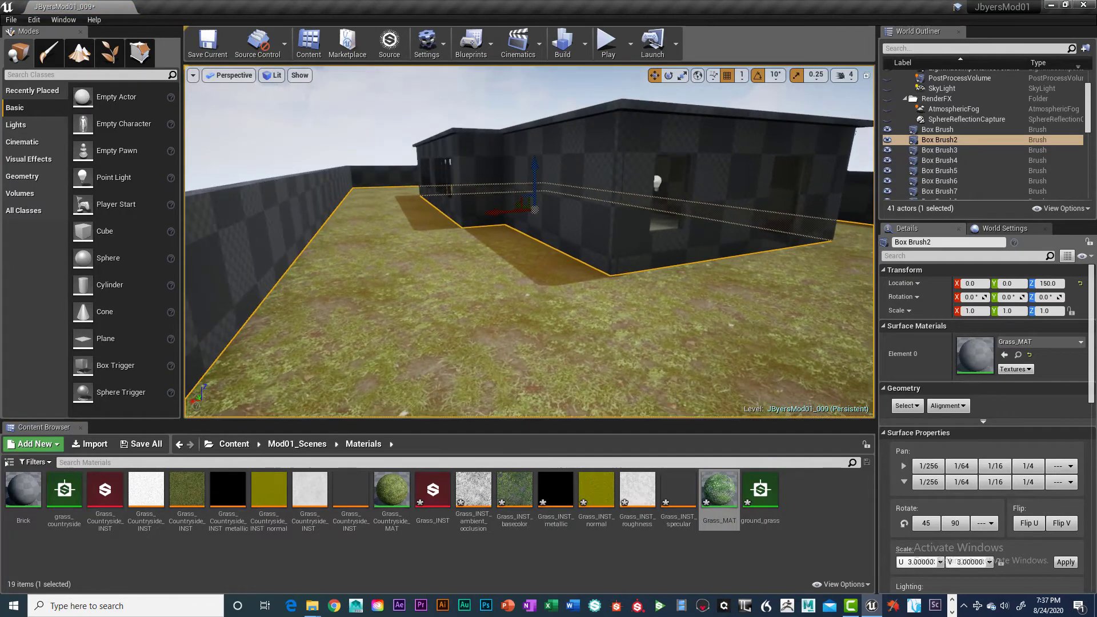
{"action": "right_click_drag", "start_coordinate": [655, 339], "coordinate": [661, 403]}
{"action": "right_click_drag", "start_coordinate": [658, 309], "coordinate": [654, 242]}
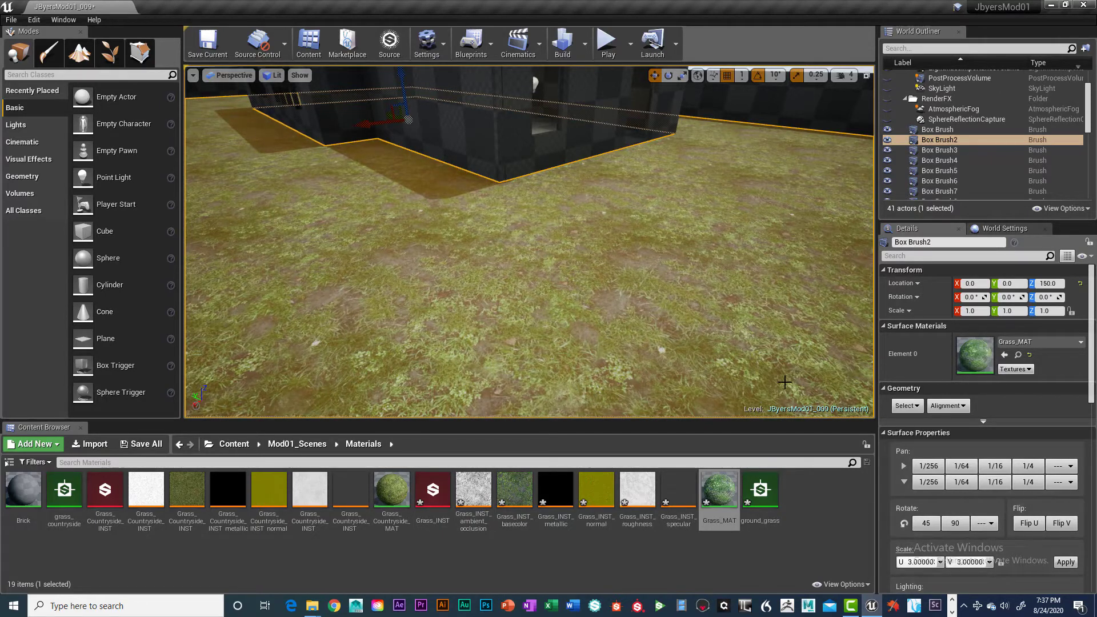
Apply a texture scale of 4.0 in both U and V to the courtyard's grass surface
{"action": "left_click", "coordinate": [939, 562]}
{"action": "left_click", "coordinate": [914, 563]}
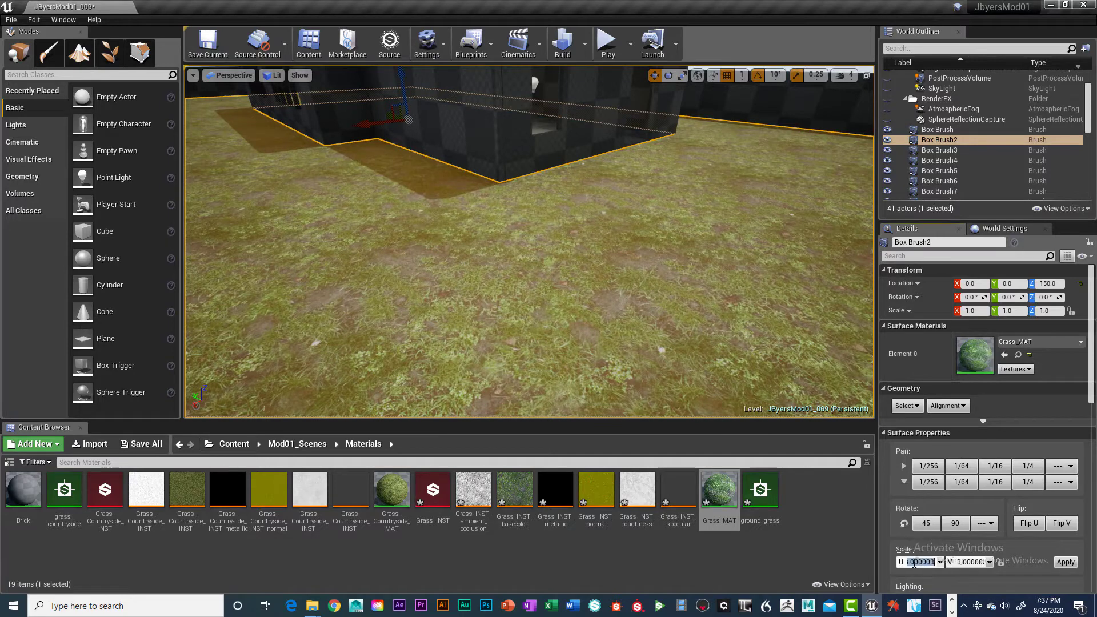
{"action": "left_click", "coordinate": [907, 563]}
{"action": "left_click", "coordinate": [924, 562]}
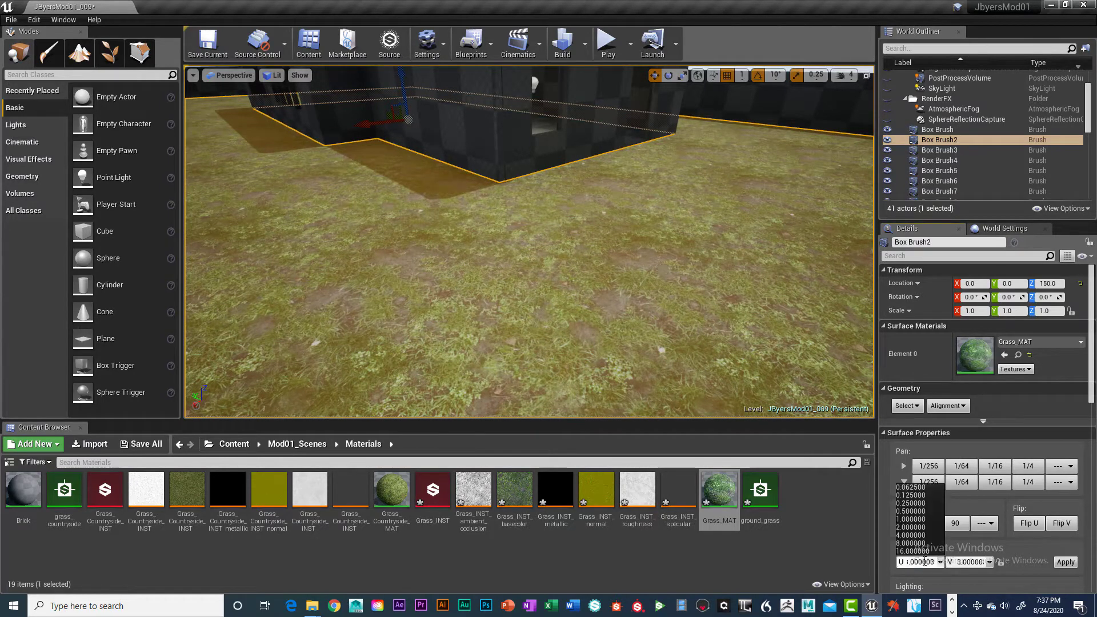
{"action": "left_click", "coordinate": [933, 559]}
{"action": "double_click", "coordinate": [899, 562]}
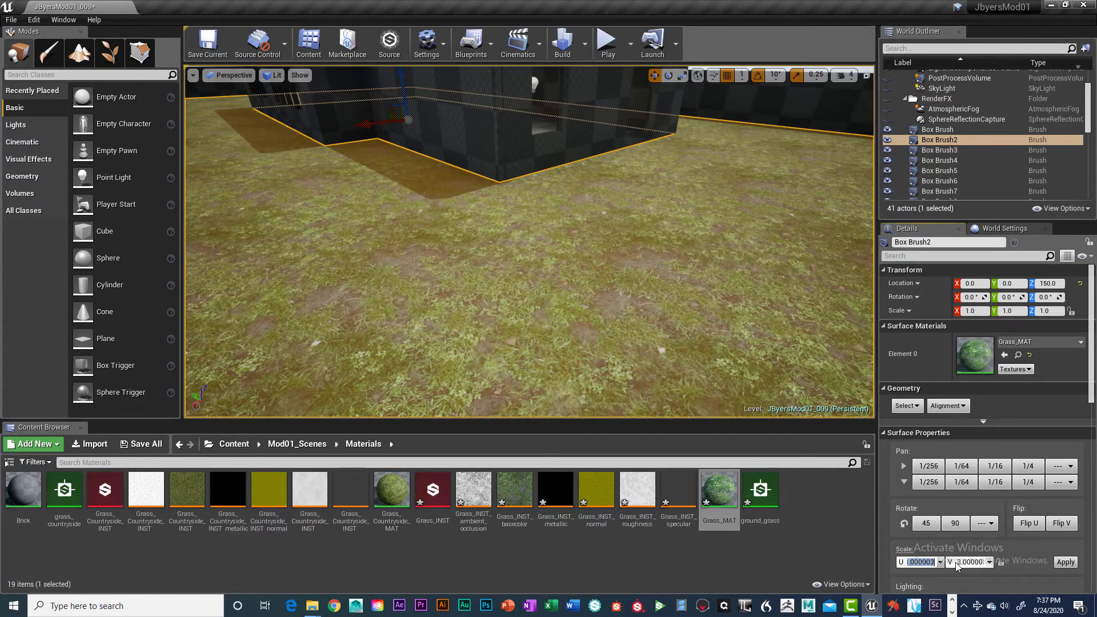
{"action": "type", "text": "3"}
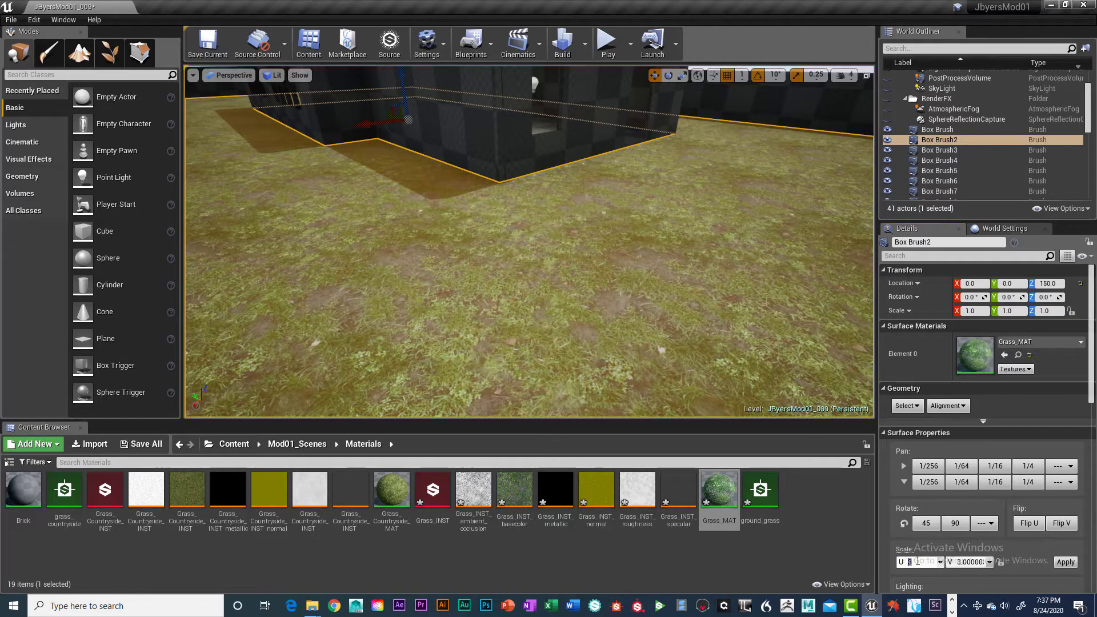
{"action": "type", "text": "4"}
{"action": "left_click", "coordinate": [957, 562]}
{"action": "type", "text": "4"}
{"action": "left_click", "coordinate": [1065, 562]}
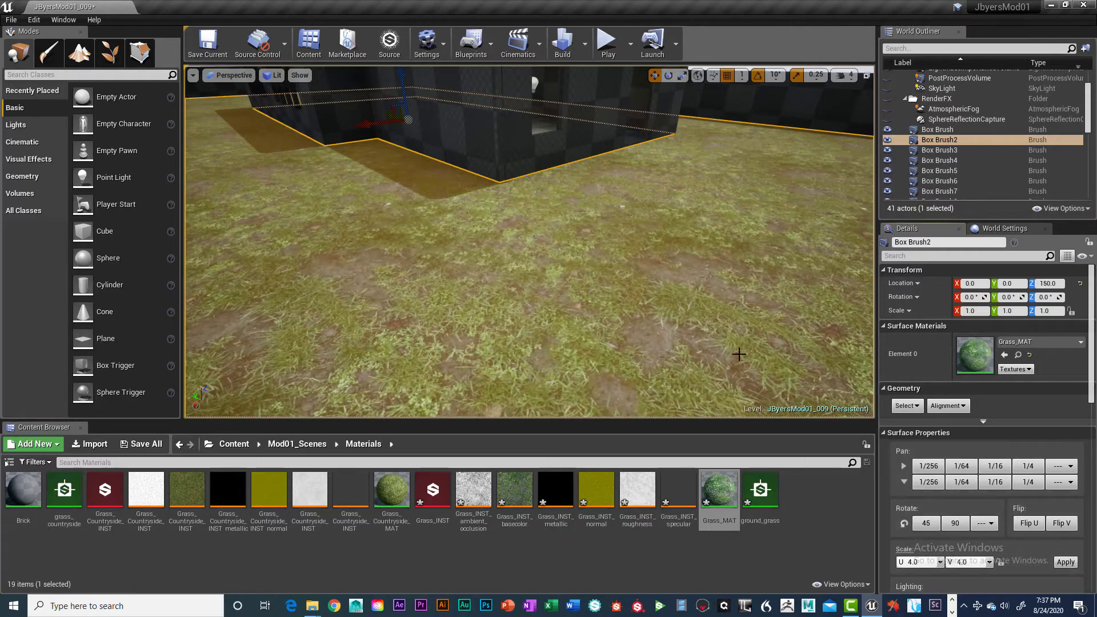
Open the Grass_INST Substance instance for editing and set its output size to 2048 x 2048
{"action": "scroll", "coordinate": [730, 346], "scroll_direction": "down", "scroll_amount": 2}
{"action": "right_click_drag", "start_coordinate": [746, 341], "coordinate": [631, 309]}
{"action": "scroll", "coordinate": [734, 327], "scroll_direction": "up", "scroll_amount": 5}
{"action": "scroll", "coordinate": [739, 330], "scroll_direction": "down", "scroll_amount": 5}
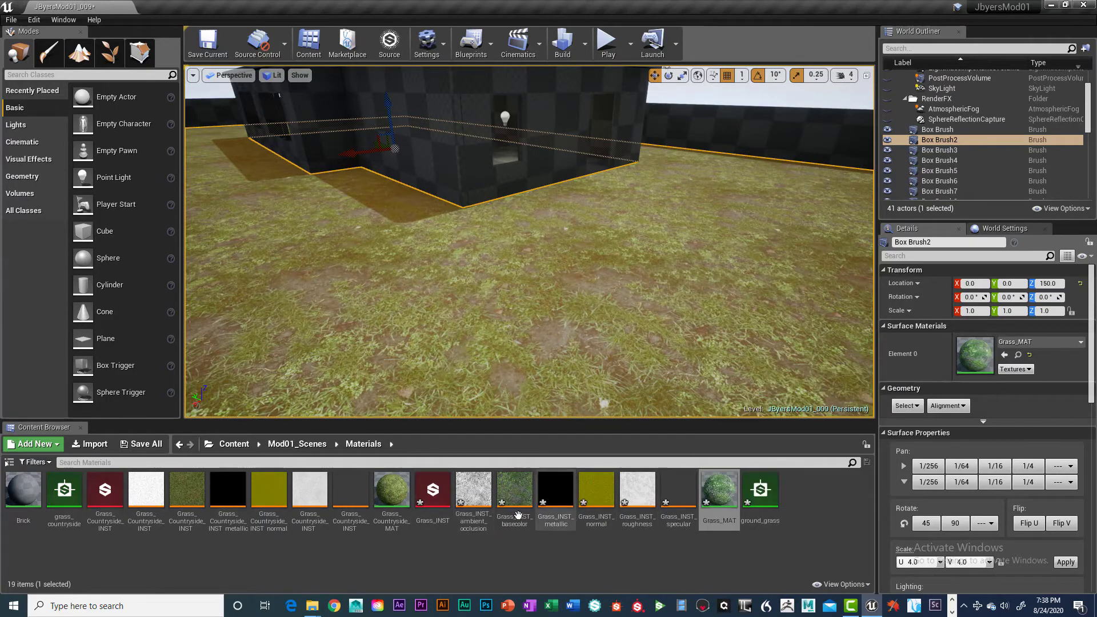
{"action": "double_click", "coordinate": [436, 489]}
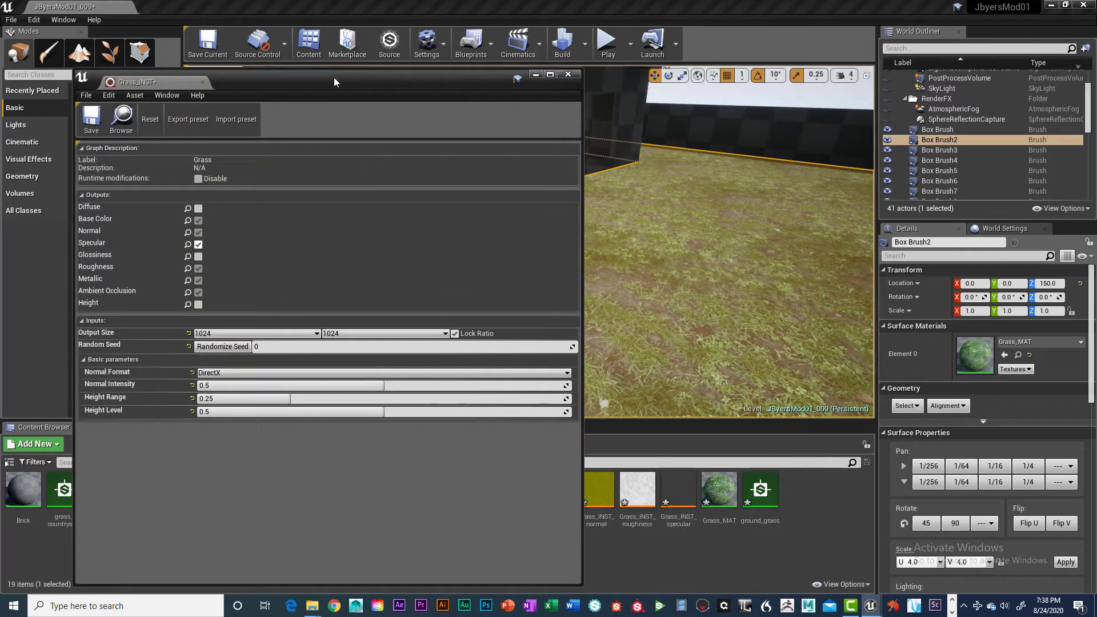
{"action": "left_click_drag", "start_coordinate": [334, 81], "coordinate": [310, 89]}
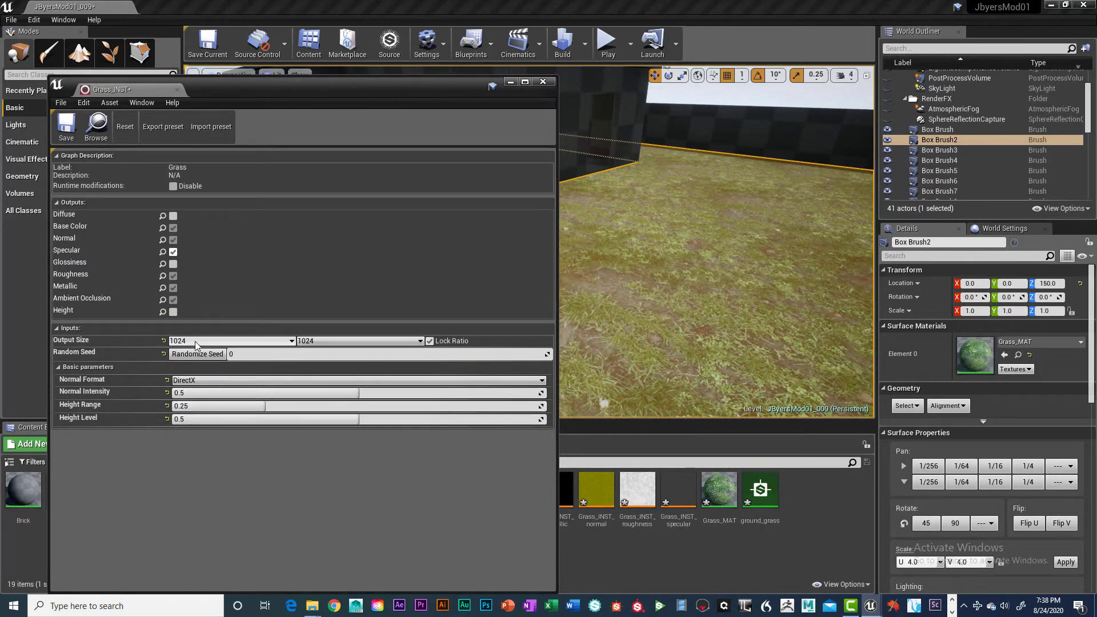
{"action": "left_click", "coordinate": [292, 342]}
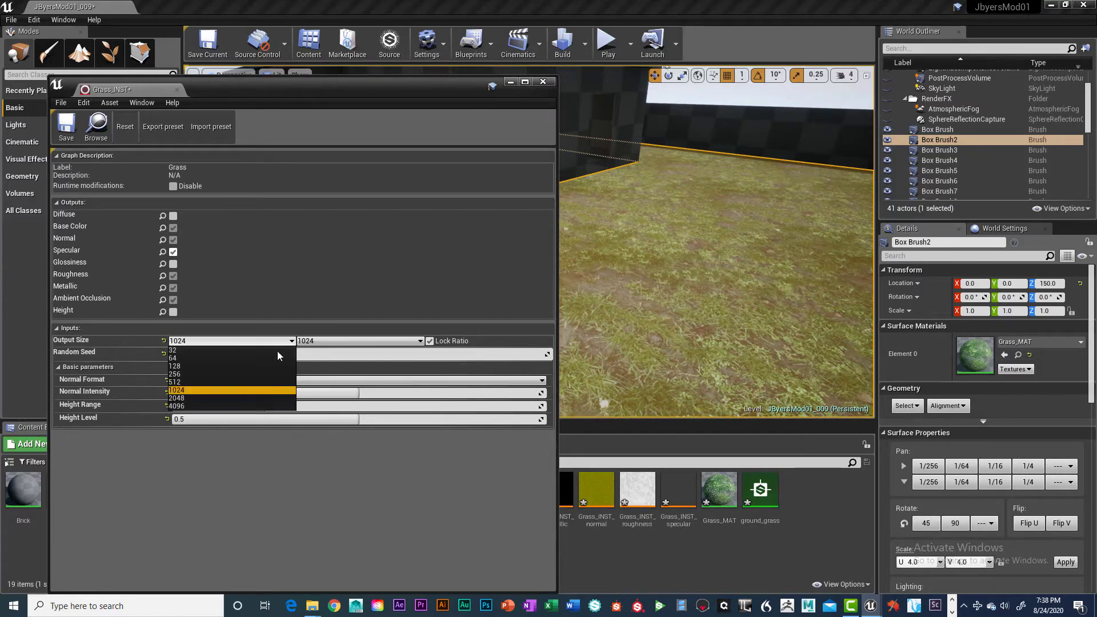
{"action": "left_click", "coordinate": [243, 398]}
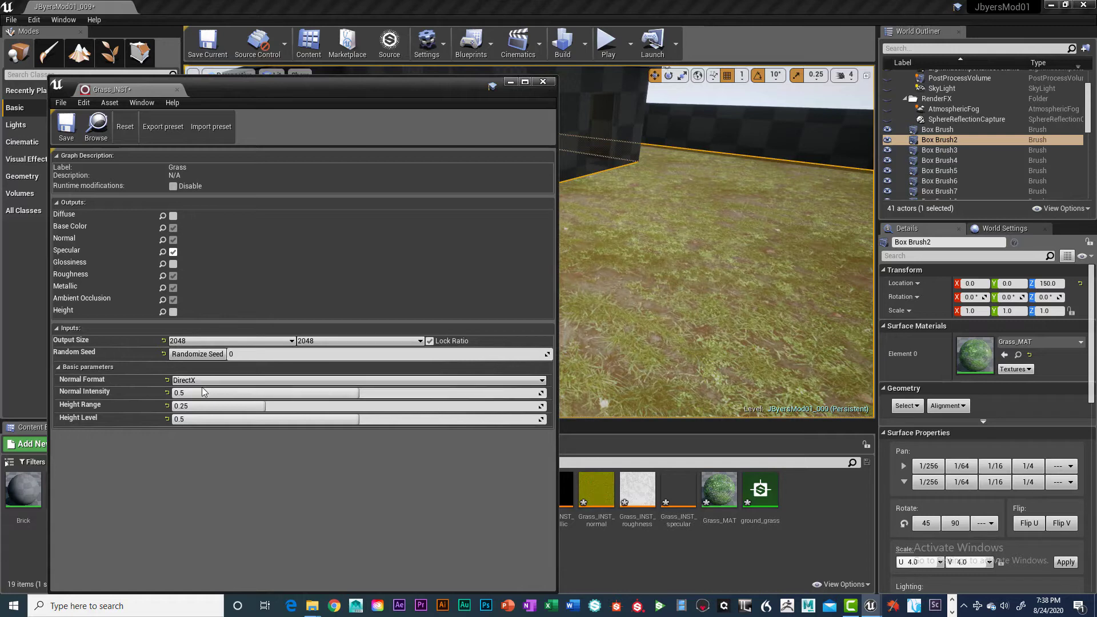
Raise the normal intensity of Grass_INST to 0.683 and close its editor
{"action": "left_click_drag", "start_coordinate": [189, 395], "coordinate": [194, 396]}
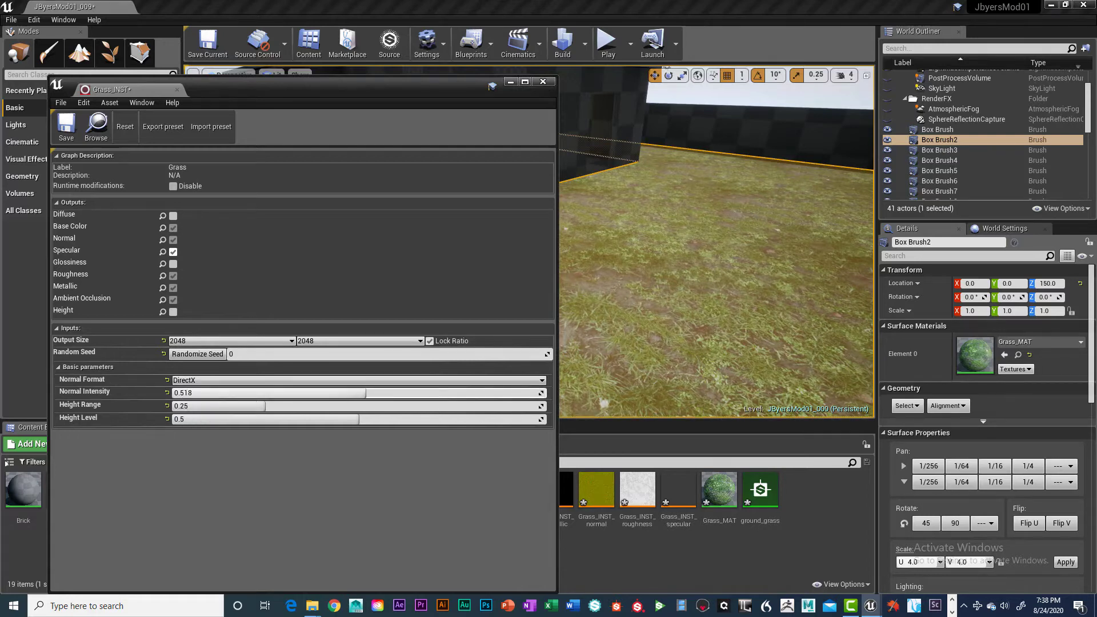
{"action": "left_click_drag", "start_coordinate": [377, 393], "coordinate": [406, 392]}
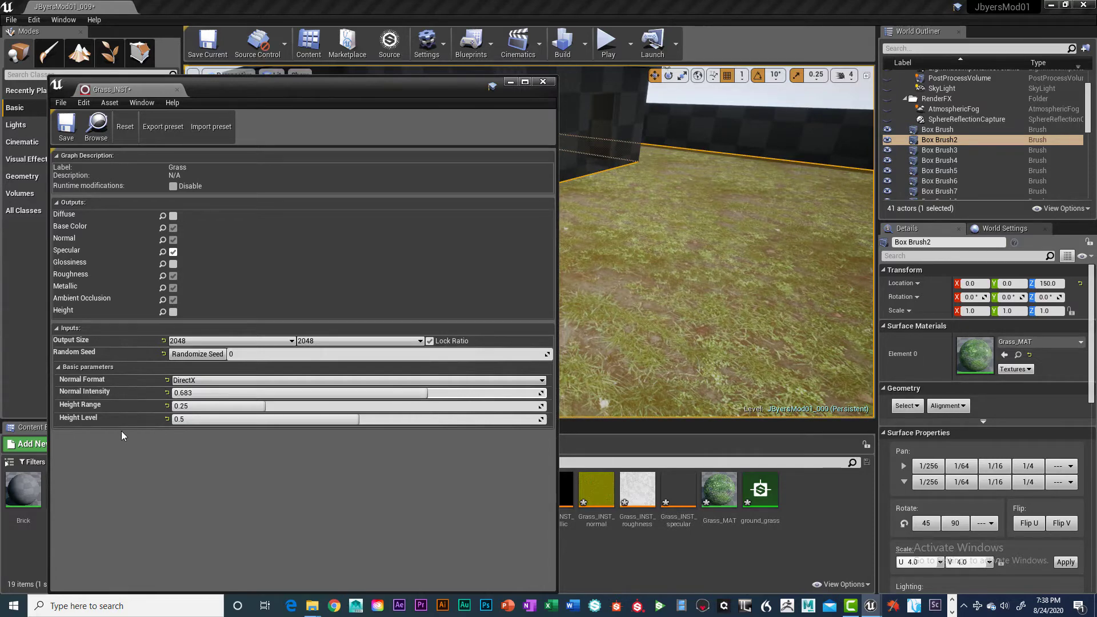
{"action": "left_click", "coordinate": [59, 366]}
{"action": "left_click", "coordinate": [61, 367]}
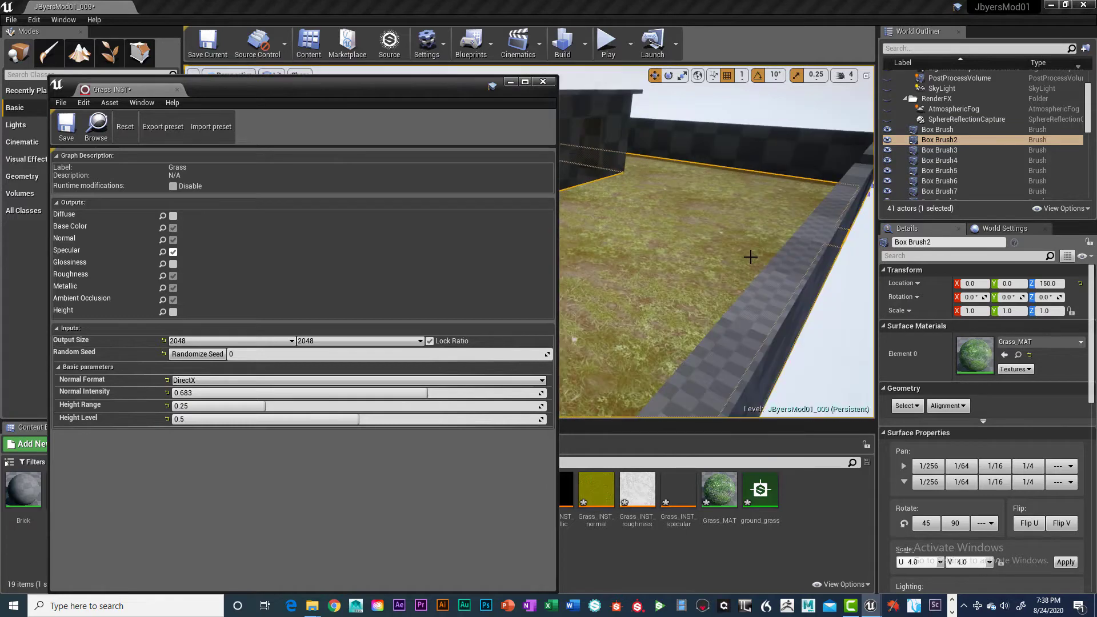
{"action": "left_click_drag", "start_coordinate": [446, 84], "coordinate": [517, 96]}
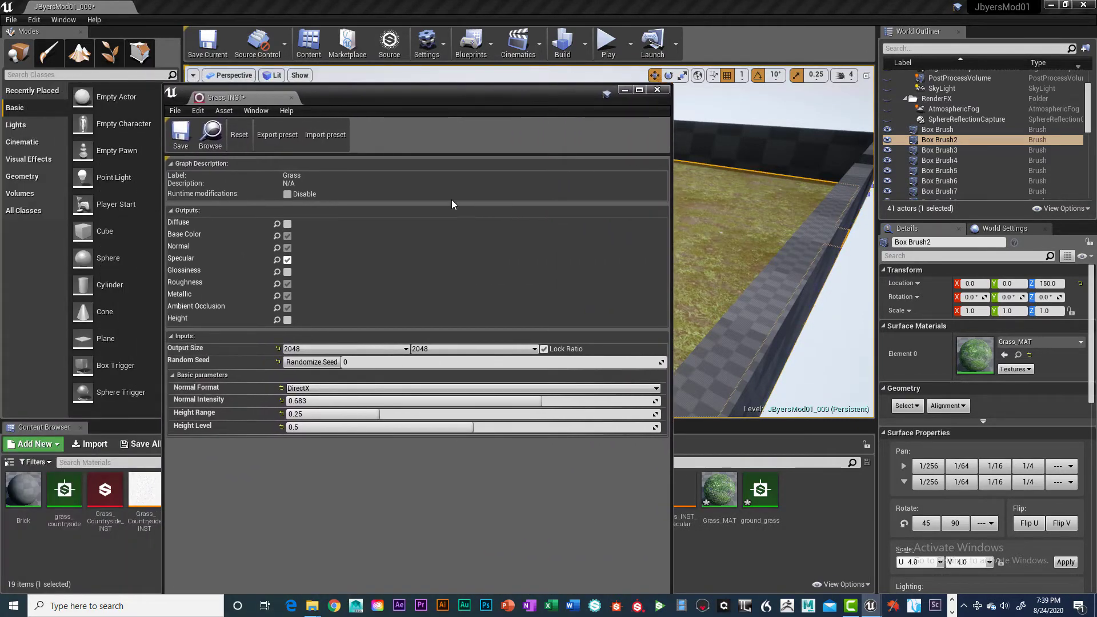
{"action": "left_click", "coordinate": [657, 90]}
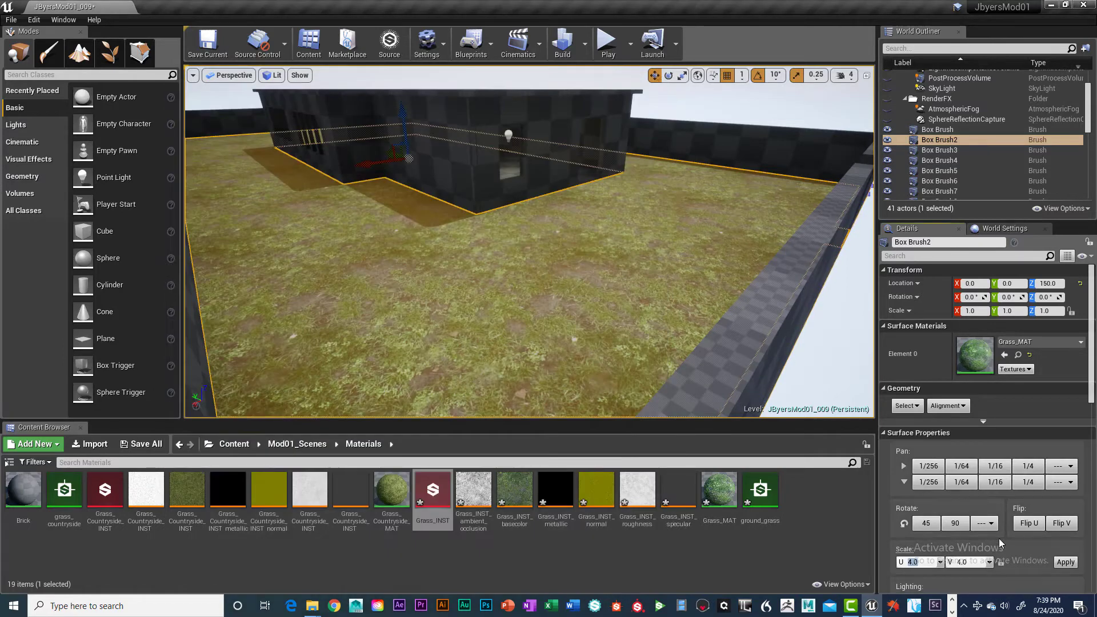
Rotate the courtyard's grass texture in 45-degree increments and pan its U coordinate in 1/16 increments
{"action": "left_click", "coordinate": [932, 524]}
{"action": "left_click", "coordinate": [931, 524]}
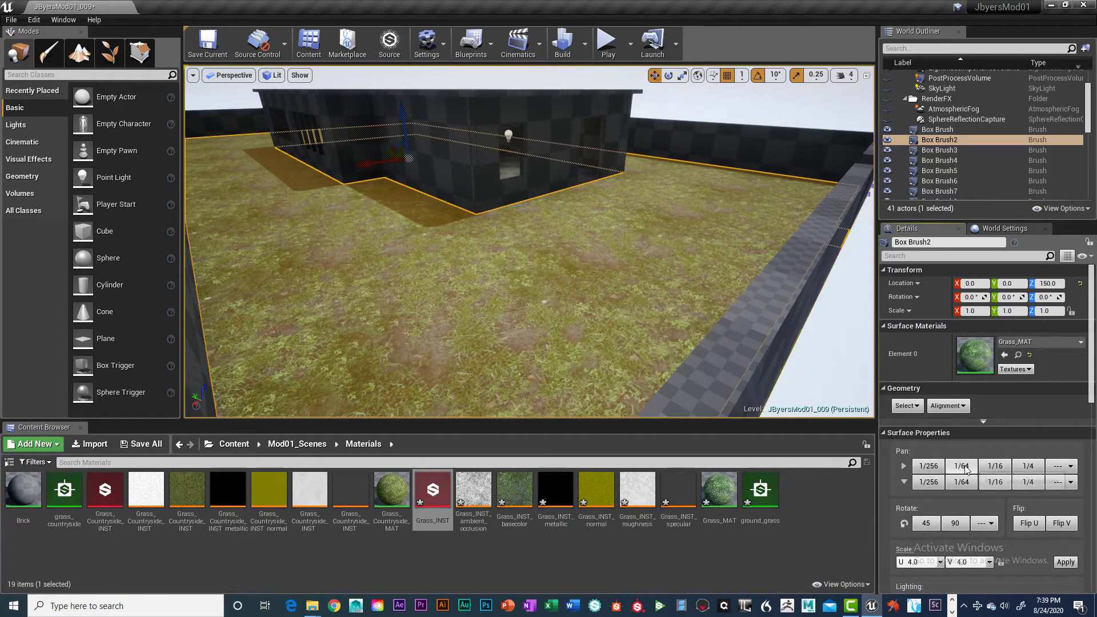
{"action": "left_click", "coordinate": [990, 467]}
{"action": "left_click", "coordinate": [989, 468]}
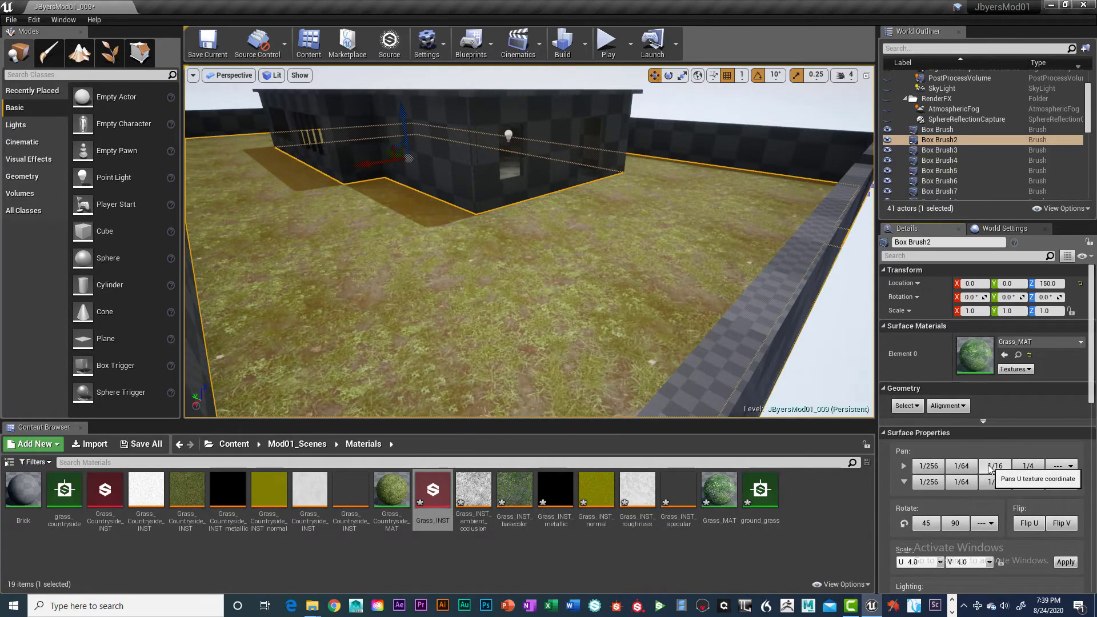
Go inside the building and select the room's floor brush, Box Brush28
{"action": "left_click_drag", "start_coordinate": [529, 251], "coordinate": [577, 212]}
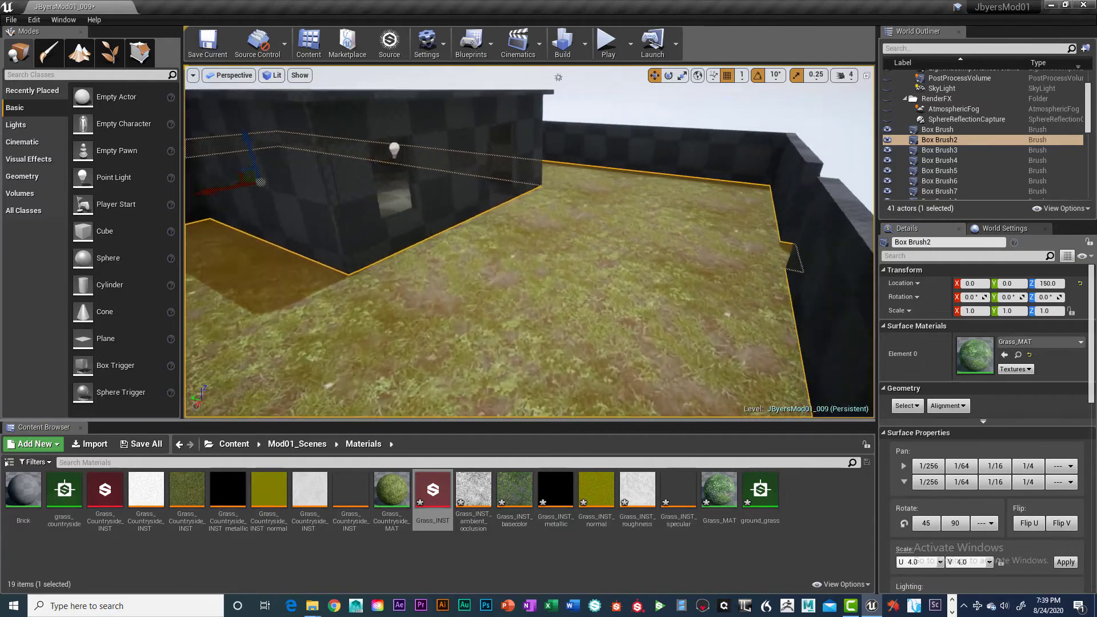
{"action": "left_click_drag", "start_coordinate": [534, 354], "coordinate": [529, 285]}
{"action": "left_click_drag", "start_coordinate": [585, 316], "coordinate": [584, 385]}
{"action": "scroll", "coordinate": [585, 315], "scroll_direction": "up", "scroll_amount": 5}
{"action": "scroll", "coordinate": [583, 303], "scroll_direction": "up", "scroll_amount": 4}
{"action": "mouse_move", "coordinate": [503, 303]}
{"action": "left_mouse_down"}
{"action": "mouse_move", "coordinate": [485, 280]}
{"action": "mouse_move", "coordinate": [491, 320]}
{"action": "mouse_move", "coordinate": [463, 343]}
{"action": "left_mouse_up"}
{"action": "scroll", "coordinate": [504, 310], "scroll_direction": "up", "scroll_amount": 2}
{"action": "left_click", "coordinate": [516, 330]}
{"action": "key", "text": "f"}
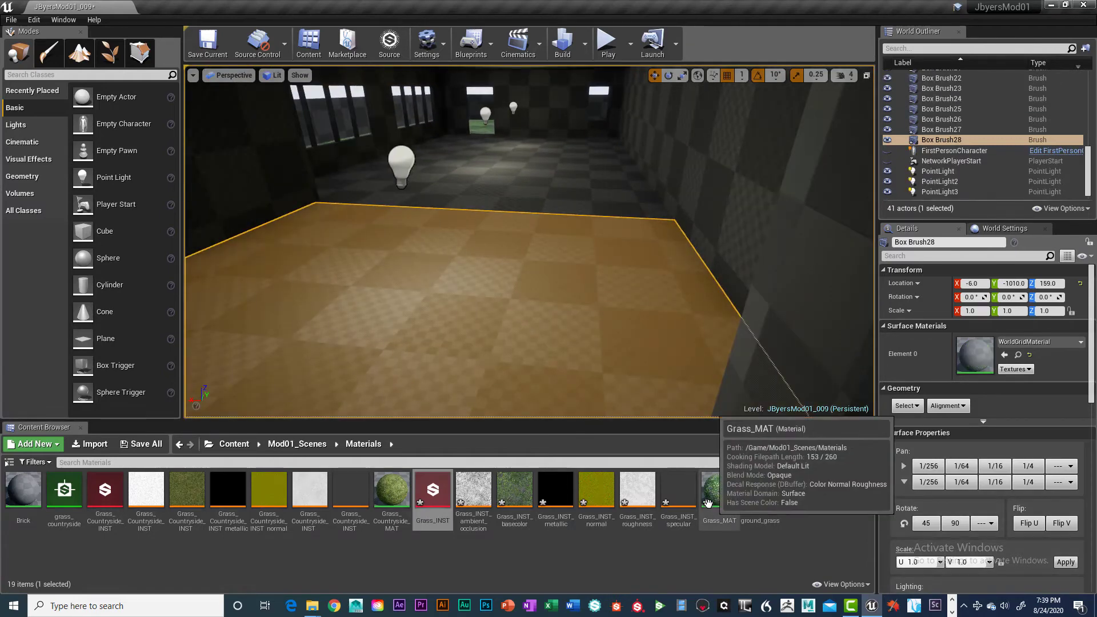
Import the manor_parquet_aremberg Substance archive with its default instance and material, and locate Manor_Parquet_Aremberg_MAT among the assets
{"action": "left_click", "coordinate": [99, 446]}
{"action": "scroll", "coordinate": [261, 190], "scroll_direction": "down", "scroll_amount": 1}
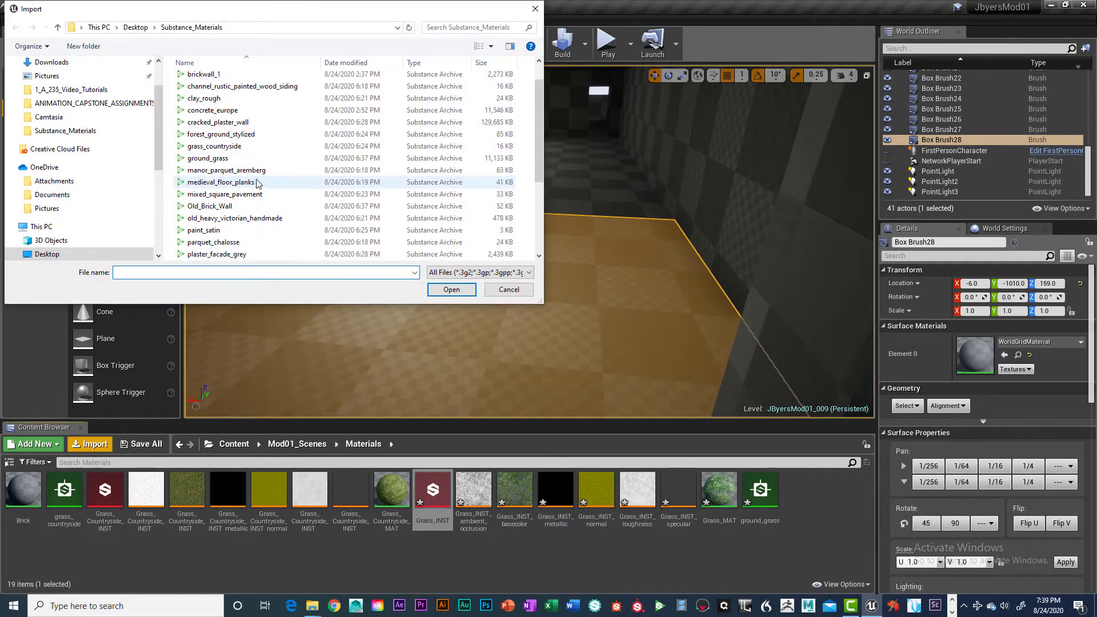
{"action": "left_click", "coordinate": [242, 170]}
{"action": "left_click", "coordinate": [450, 289]}
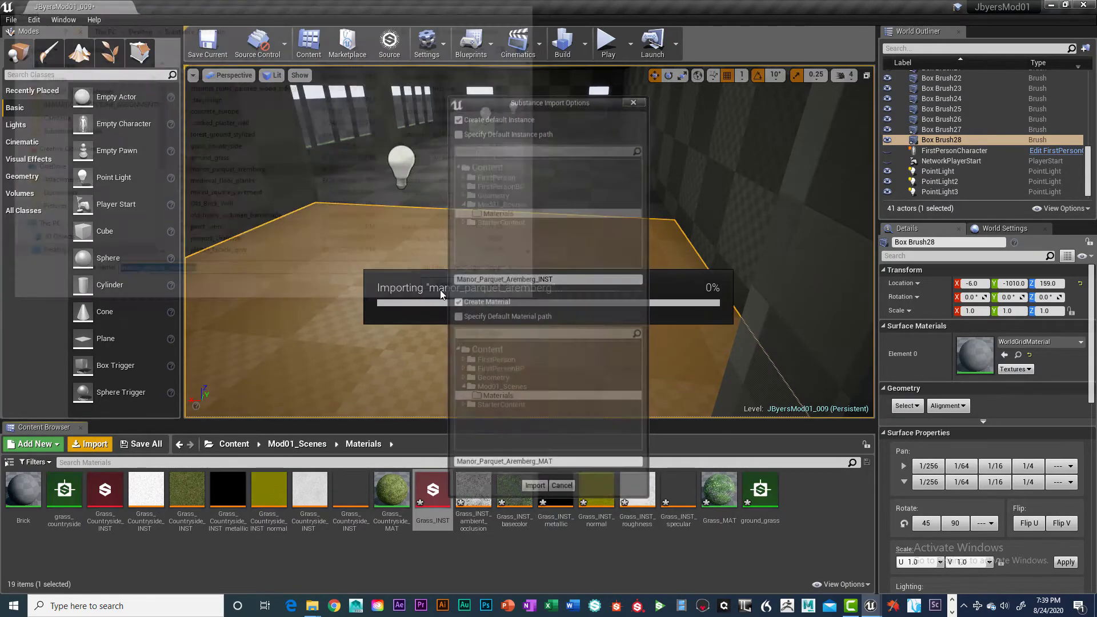
{"action": "left_click", "coordinate": [536, 489]}
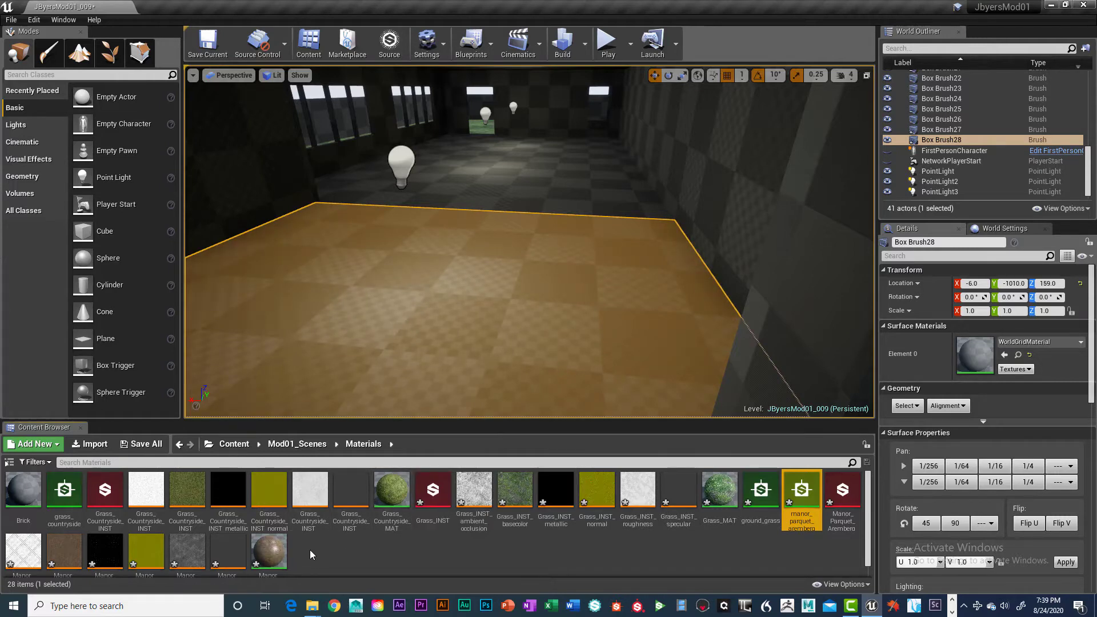
{"action": "scroll", "coordinate": [309, 550], "scroll_direction": "down", "scroll_amount": 1}
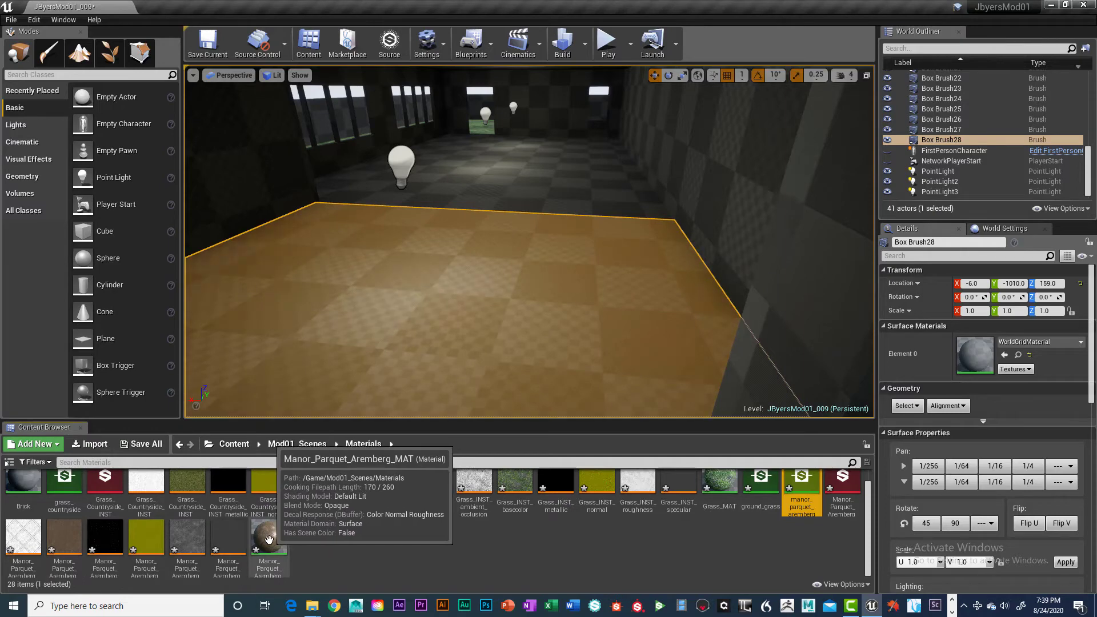
Apply Manor_Parquet_Aremberg_MAT to the room's two floor brushes, Box Brush28 and Box Brush27
{"action": "left_click_drag", "start_coordinate": [269, 539], "coordinate": [369, 416]}
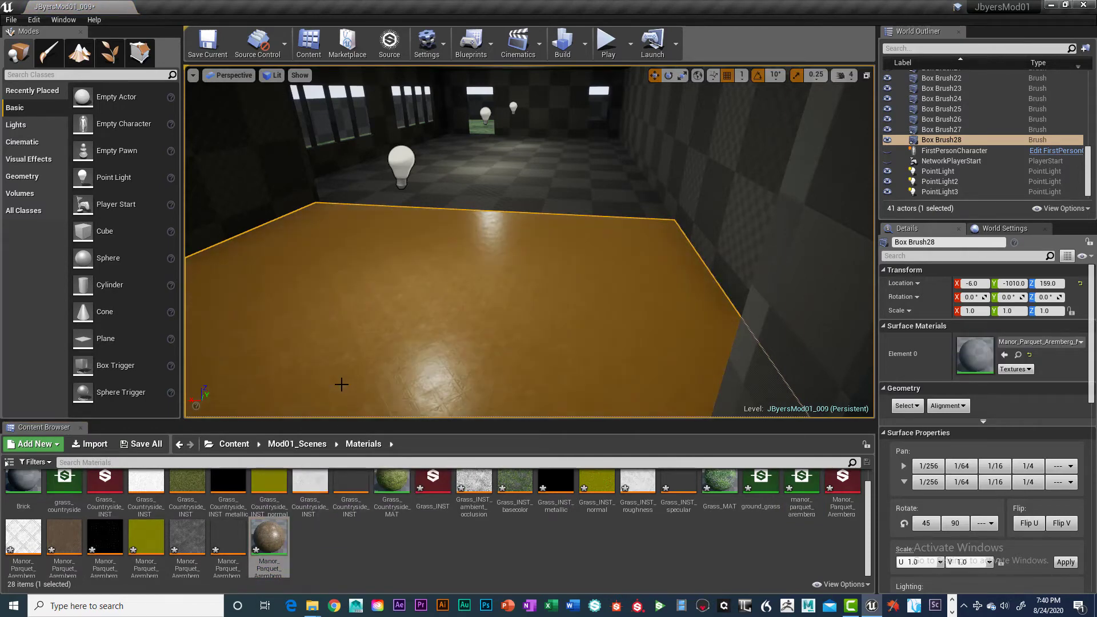
{"action": "mouse_move", "coordinate": [508, 365]}
{"action": "middle_mouse_down"}
{"action": "mouse_move", "coordinate": [525, 372]}
{"action": "mouse_move", "coordinate": [486, 354]}
{"action": "mouse_move", "coordinate": [506, 353]}
{"action": "middle_mouse_up"}
{"action": "scroll", "coordinate": [536, 218], "scroll_direction": "up", "scroll_amount": 3}
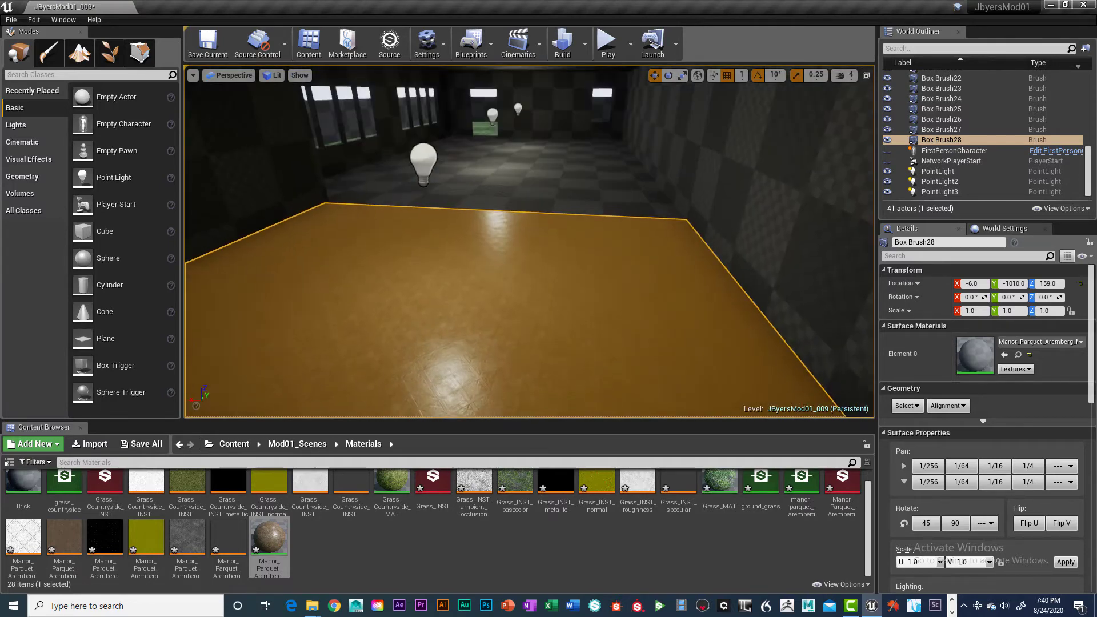
{"action": "left_click", "coordinate": [509, 196]}
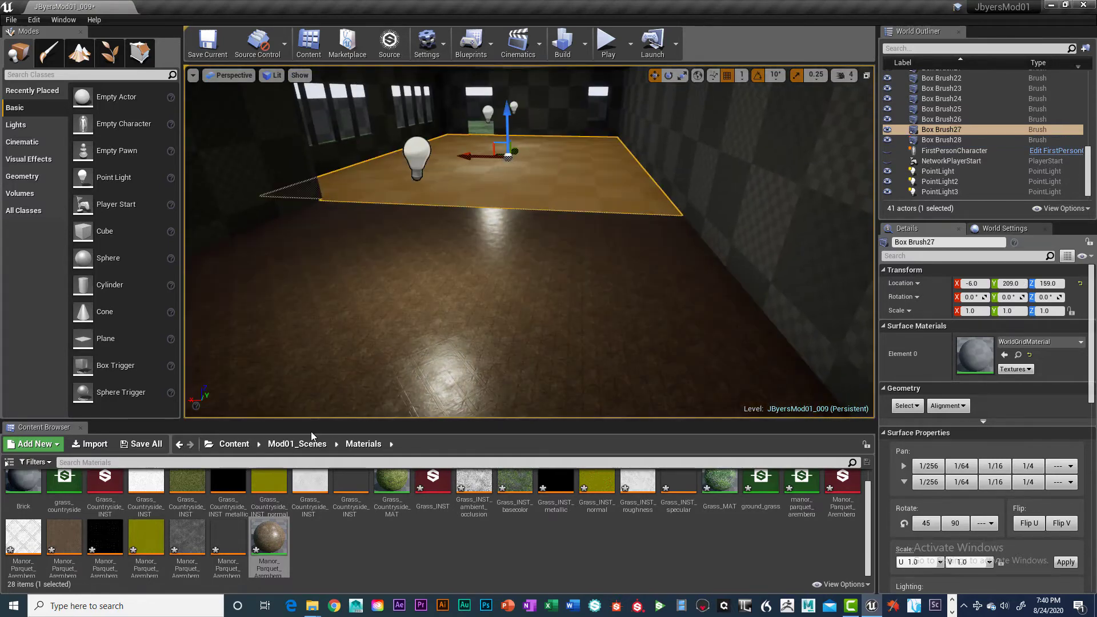
{"action": "mouse_move", "coordinate": [269, 537]}
{"action": "left_mouse_down"}
{"action": "mouse_move", "coordinate": [500, 194]}
{"action": "mouse_move", "coordinate": [485, 164]}
{"action": "left_mouse_up"}
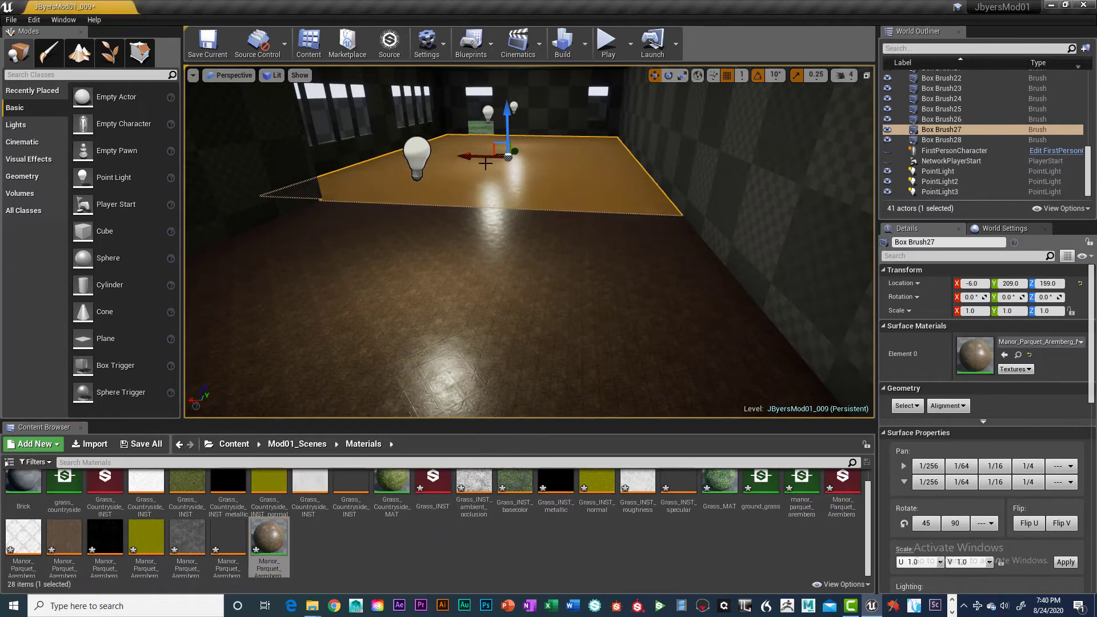
Examine how the parquet pattern meets at the seam between Box Brush27 and Box Brush28, alternately selecting both floors and the end wall
{"action": "scroll", "coordinate": [519, 306], "scroll_direction": "up", "scroll_amount": 3}
{"action": "middle_click_drag", "start_coordinate": [519, 306], "coordinate": [519, 280]}
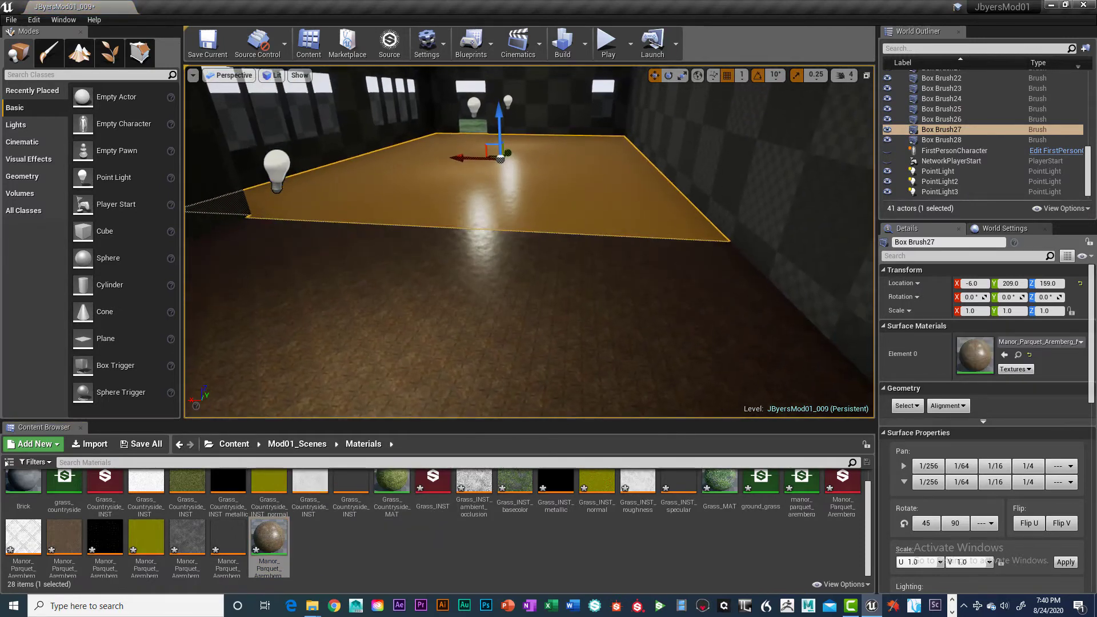
{"action": "scroll", "coordinate": [515, 308], "scroll_direction": "up", "scroll_amount": 5}
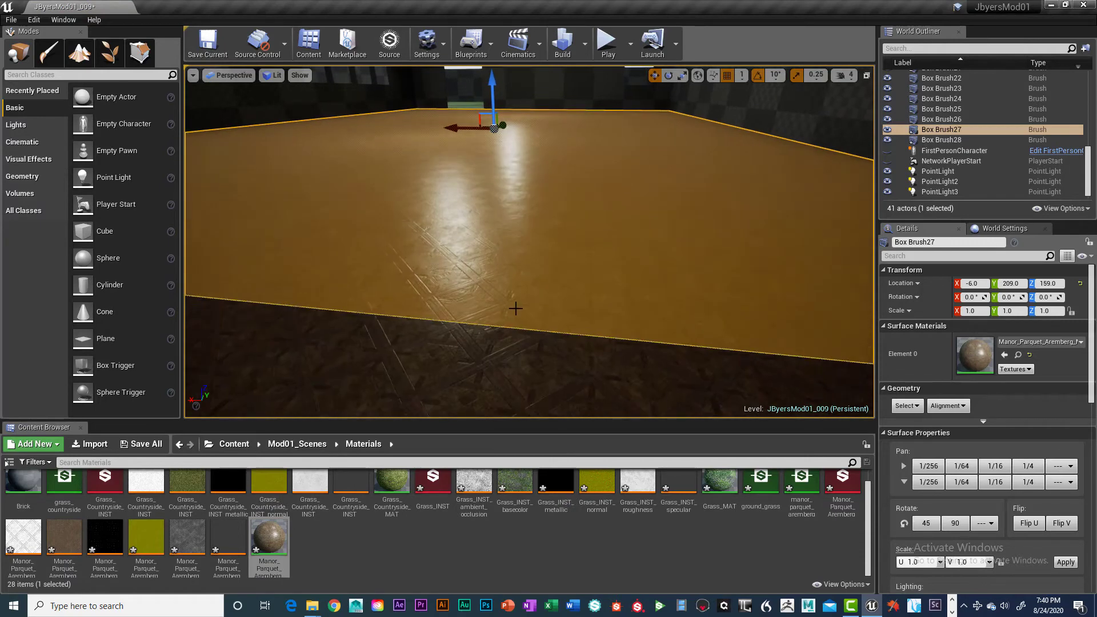
{"action": "scroll", "coordinate": [515, 309], "scroll_direction": "up", "scroll_amount": 6}
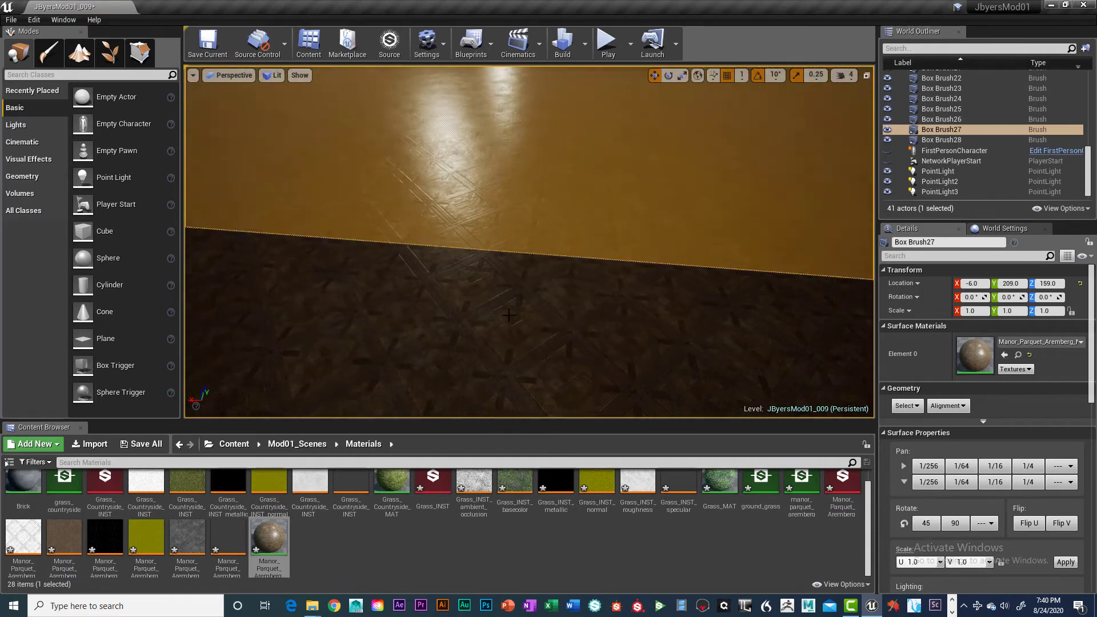
{"action": "scroll", "coordinate": [506, 325], "scroll_direction": "down", "scroll_amount": 5}
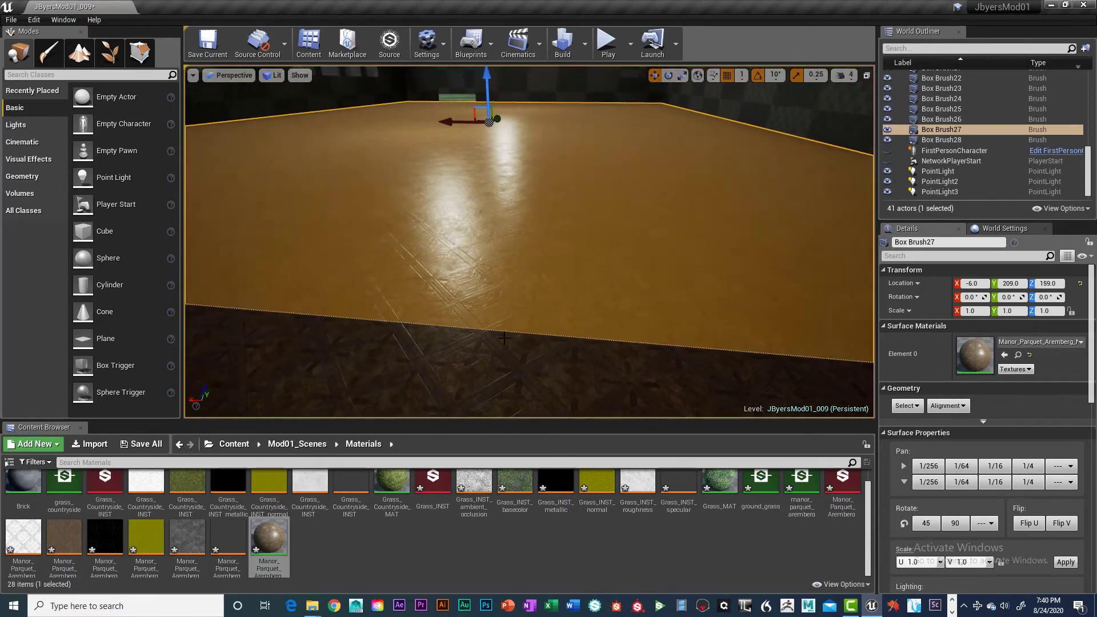
{"action": "left_click", "coordinate": [499, 347]}
{"action": "left_click", "coordinate": [544, 219]}
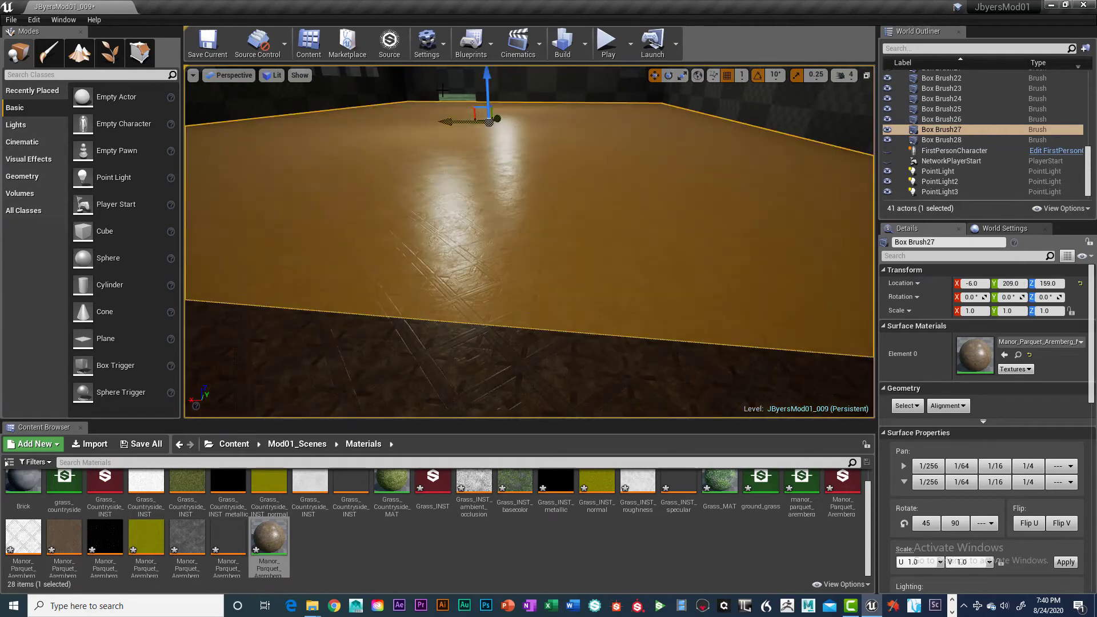
{"action": "left_click", "coordinate": [523, 90]}
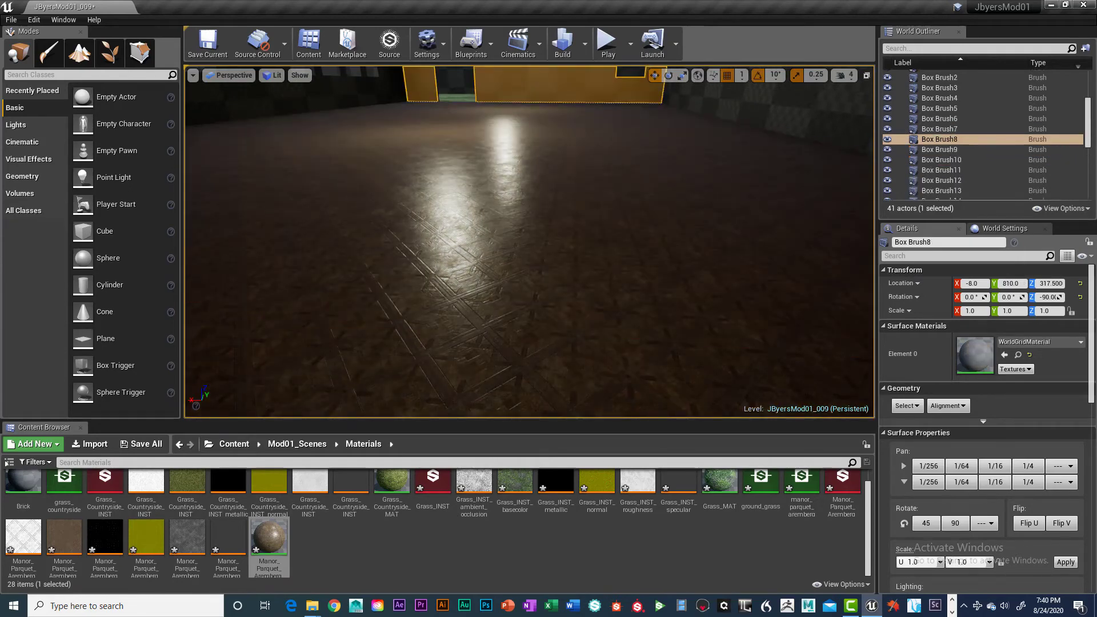
{"action": "left_click", "coordinate": [504, 257]}
{"action": "left_click", "coordinate": [481, 364]}
{"action": "left_click", "coordinate": [502, 287]}
{"action": "left_click", "coordinate": [484, 339]}
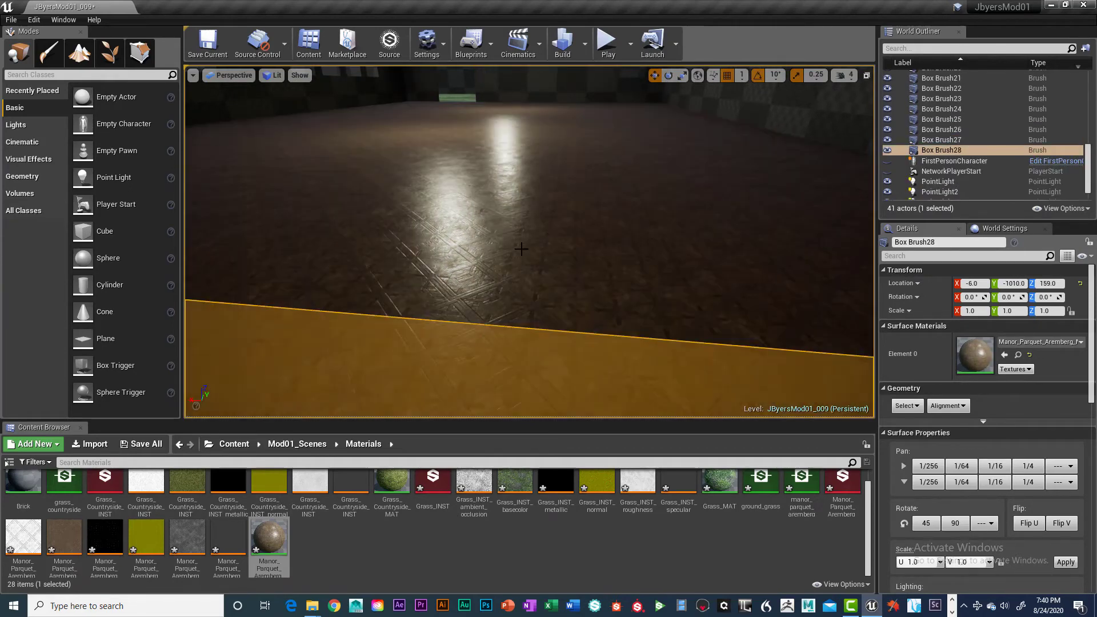
{"action": "left_click", "coordinate": [531, 86]}
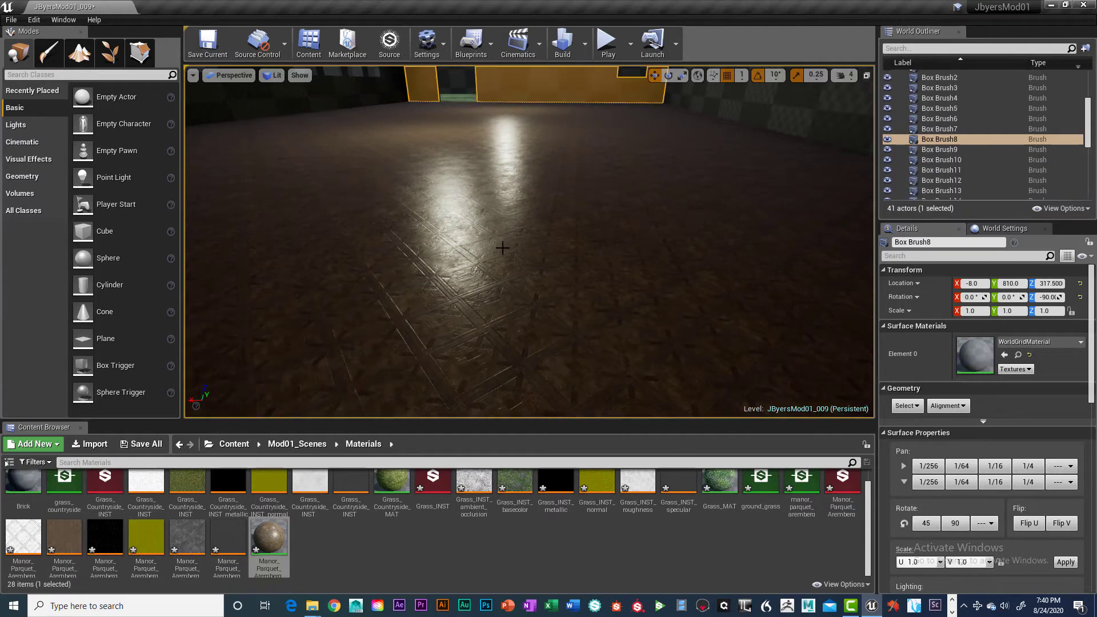
{"action": "left_click", "coordinate": [500, 253]}
{"action": "left_click", "coordinate": [483, 349]}
{"action": "left_click", "coordinate": [486, 291]}
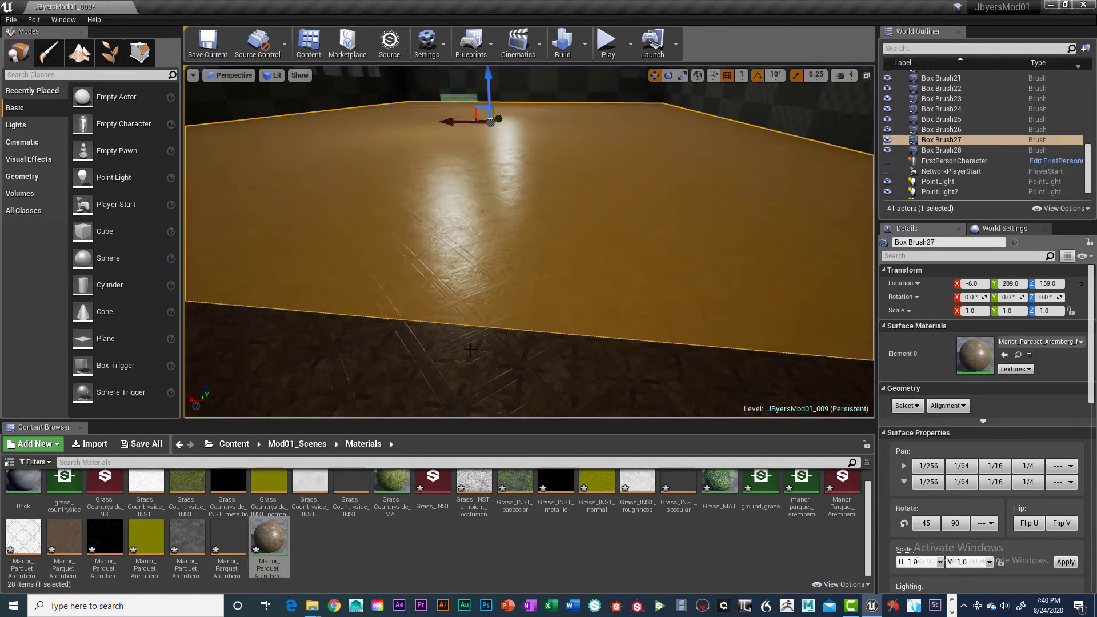
{"action": "left_click", "coordinate": [483, 343]}
Align the parquet texture on floor brush Box Brush27 with Align Surface Planar
{"action": "left_click", "coordinate": [508, 299]}
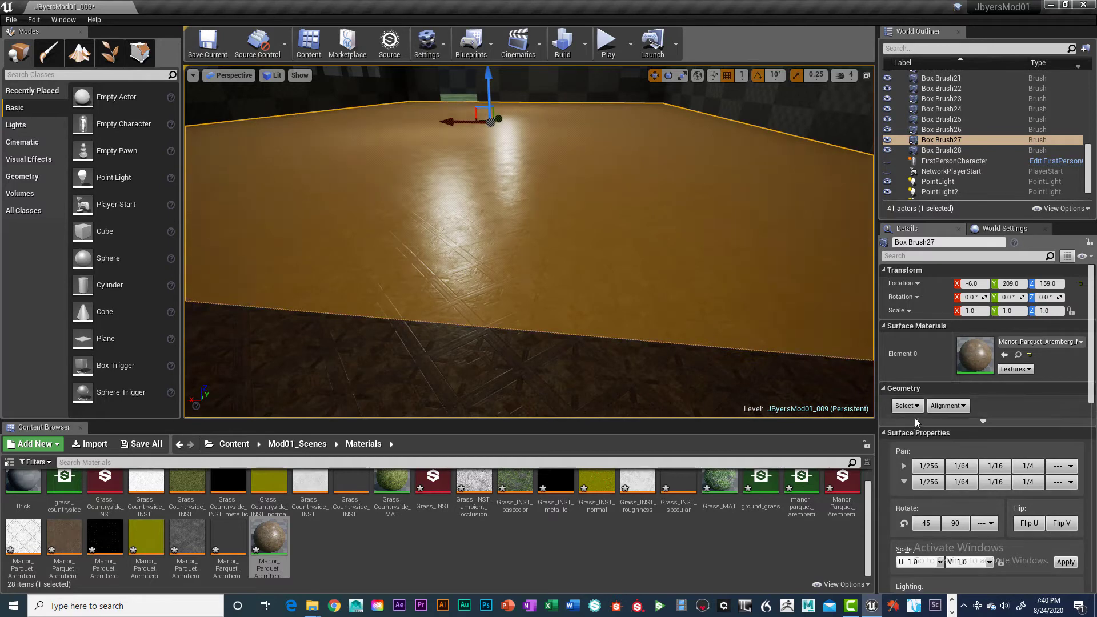
{"action": "left_click", "coordinate": [946, 405]}
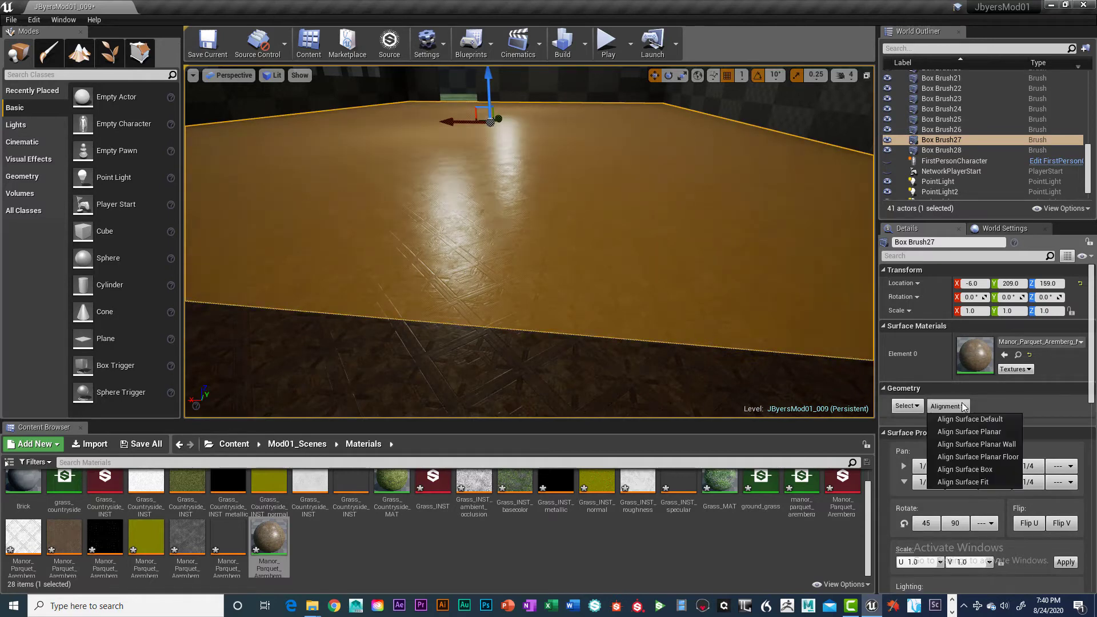
{"action": "left_click", "coordinate": [970, 432]}
Inspect the seam between the two parquet floors up close and across the whole room, ending with Box Brush28 selected
{"action": "left_click", "coordinate": [560, 344]}
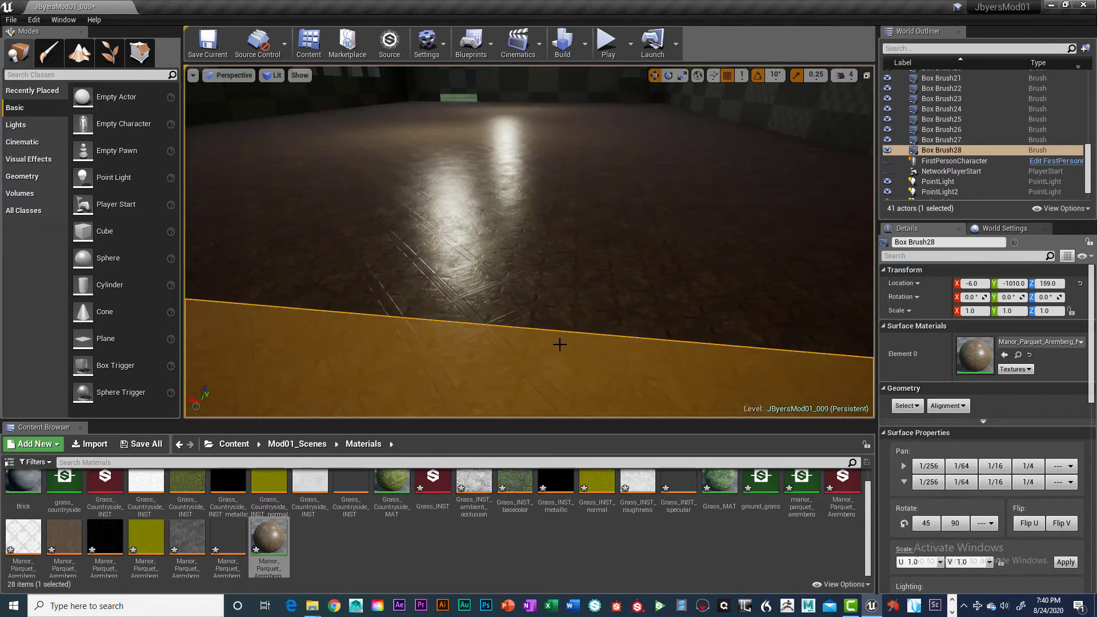
{"action": "left_click", "coordinate": [552, 308]}
{"action": "left_click", "coordinate": [566, 380]}
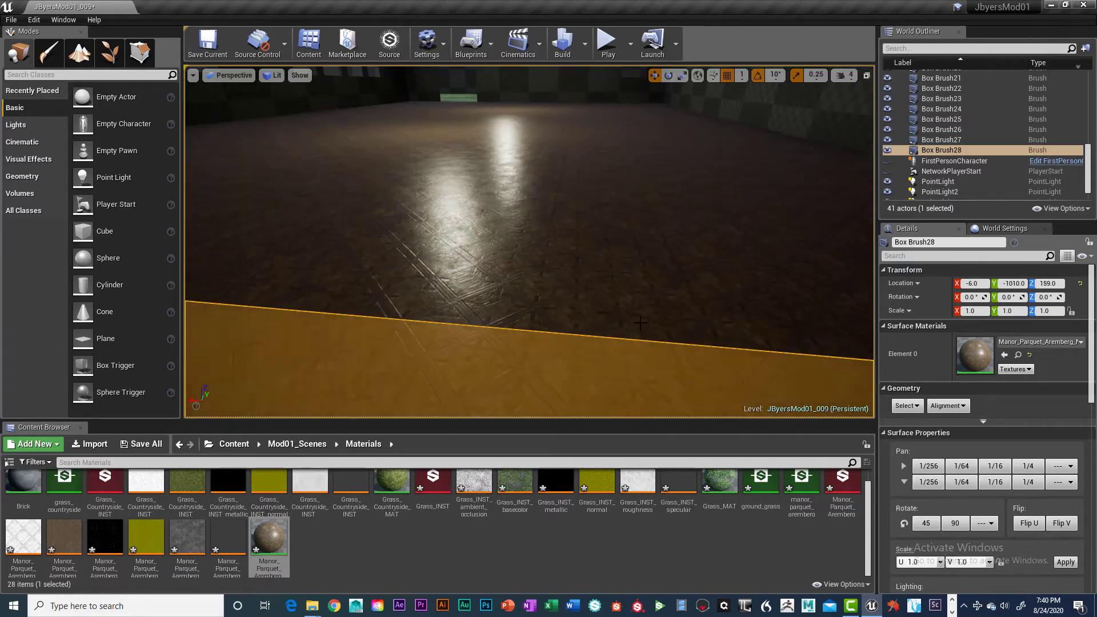
{"action": "scroll", "coordinate": [640, 323], "scroll_direction": "down", "scroll_amount": 2}
{"action": "left_click", "coordinate": [574, 96]}
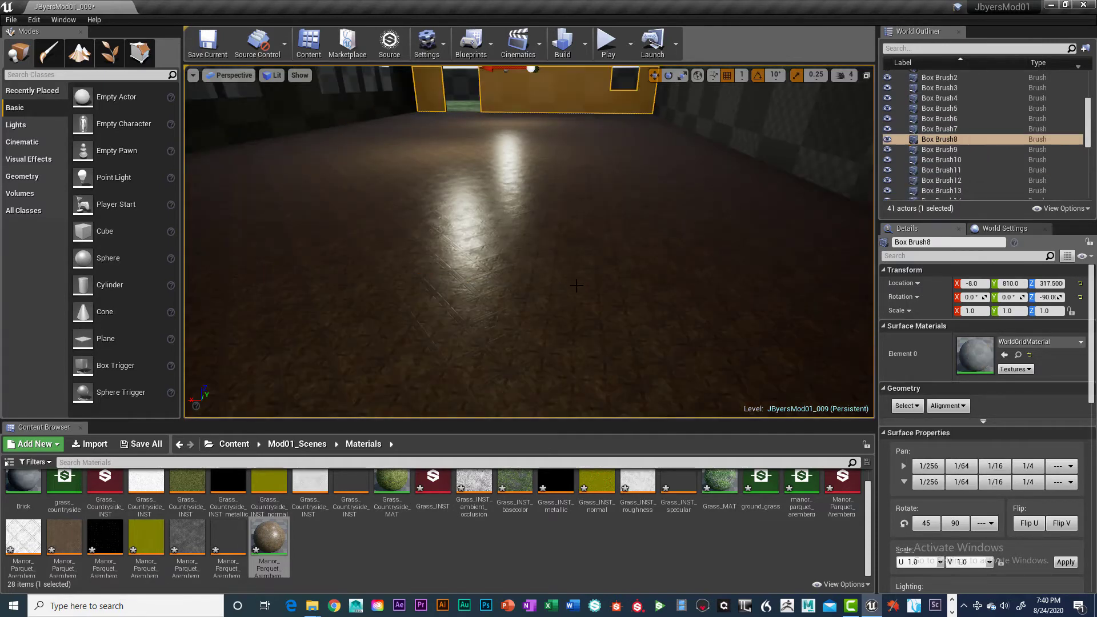
{"action": "scroll", "coordinate": [576, 285], "scroll_direction": "down", "scroll_amount": 4}
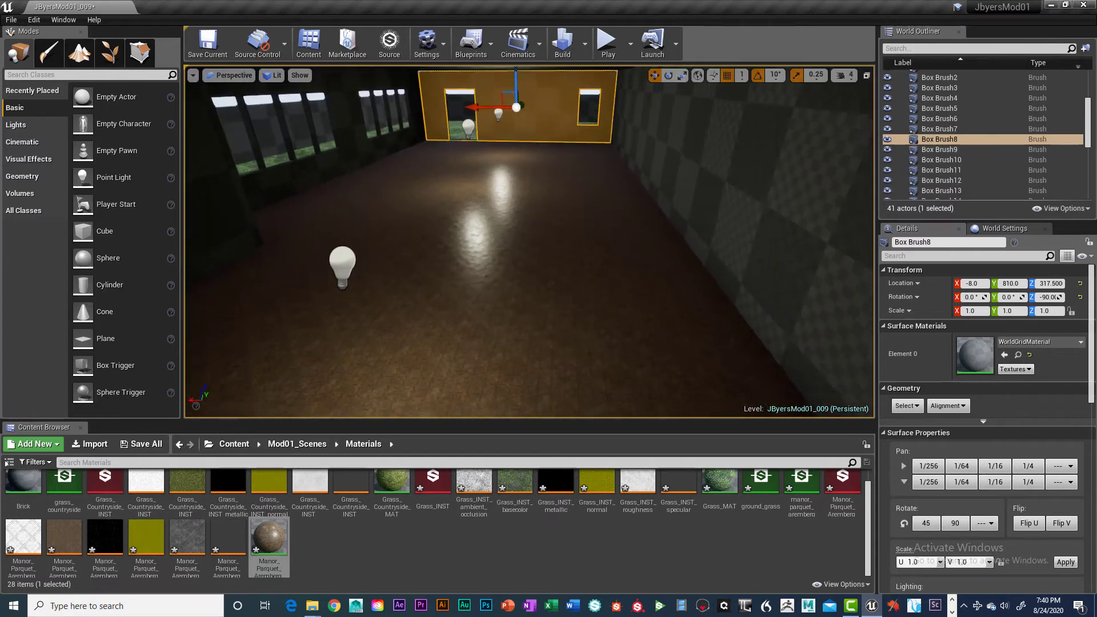
{"action": "middle_click_drag", "start_coordinate": [576, 286], "coordinate": [566, 358]}
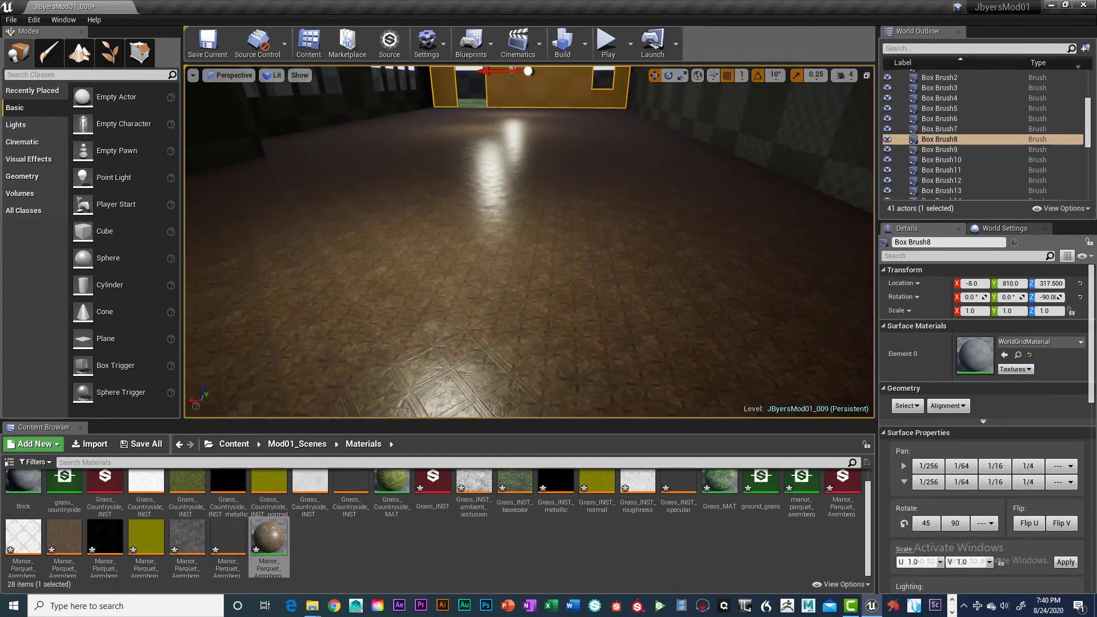
{"action": "left_click", "coordinate": [567, 348]}
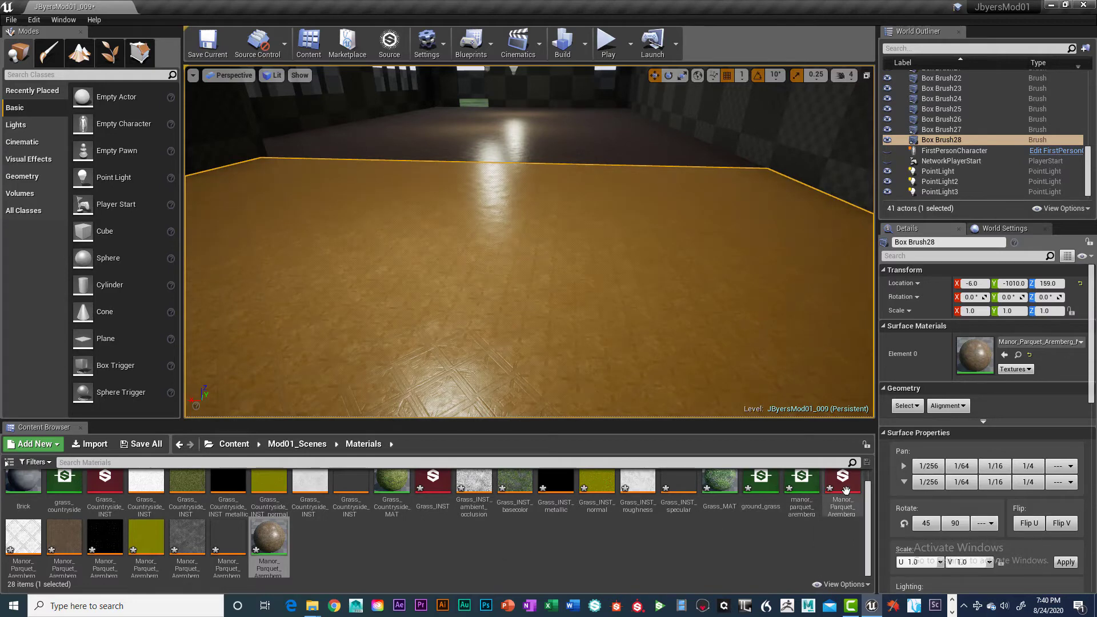
Open the Manor_Parquet_Aremberg_INST graph instance and set its output size to 2048 by 2048
{"action": "scroll", "coordinate": [800, 502], "scroll_direction": "up", "scroll_amount": 1}
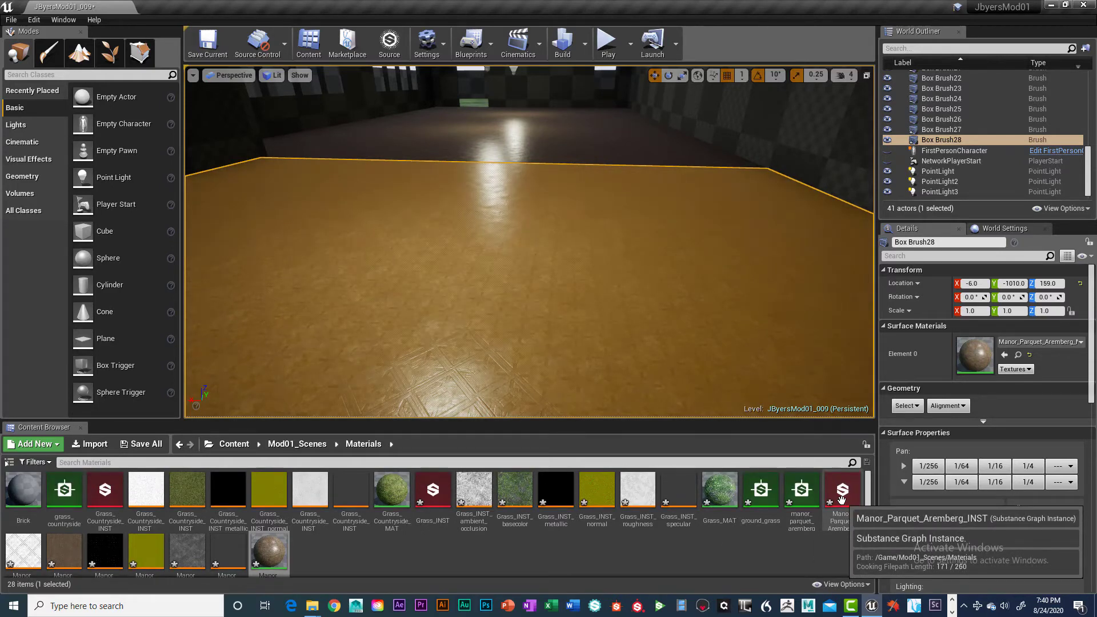
{"action": "double_click", "coordinate": [841, 497]}
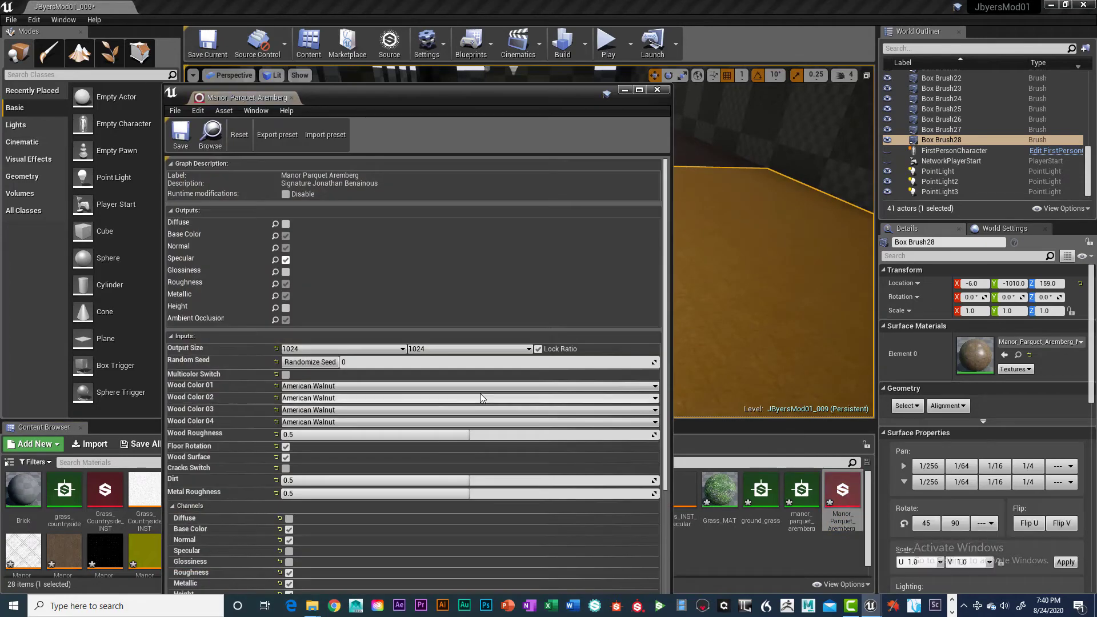
{"action": "scroll", "coordinate": [423, 358], "scroll_direction": "down", "scroll_amount": 5}
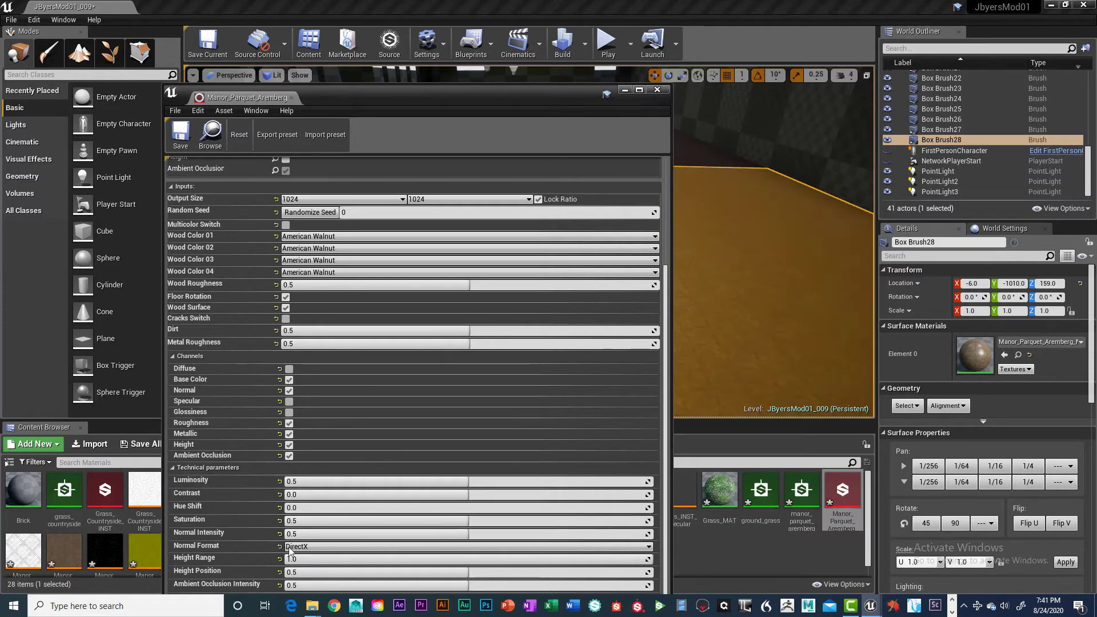
{"action": "scroll", "coordinate": [332, 466], "scroll_direction": "up", "scroll_amount": 2}
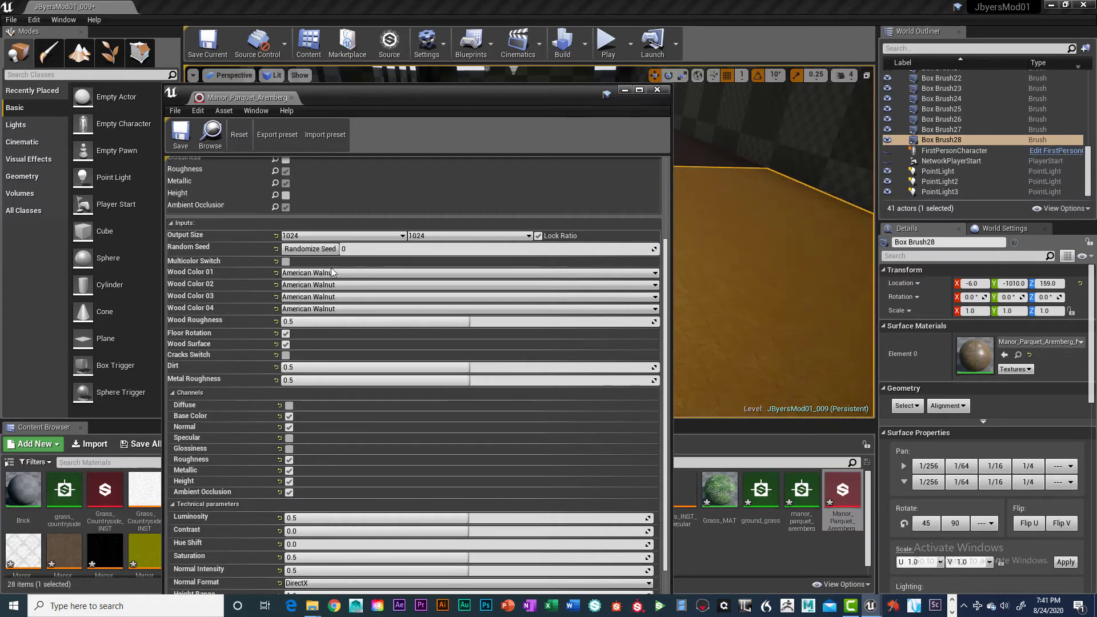
{"action": "left_click", "coordinate": [403, 236]}
{"action": "left_click", "coordinate": [310, 293]}
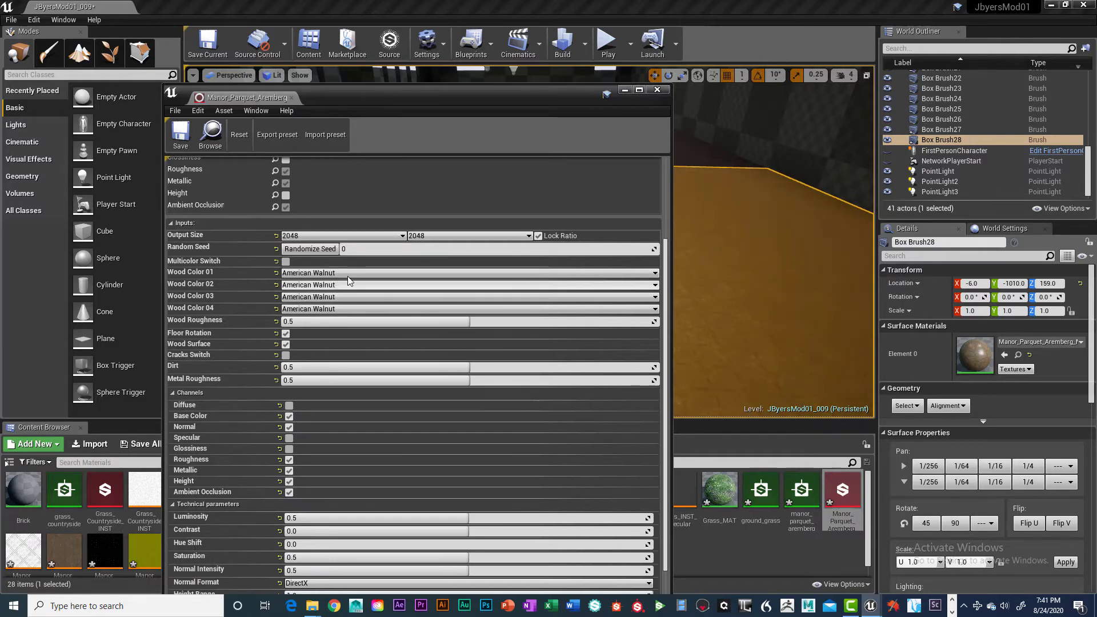
{"action": "left_click", "coordinate": [527, 236]}
{"action": "left_click", "coordinate": [453, 294]}
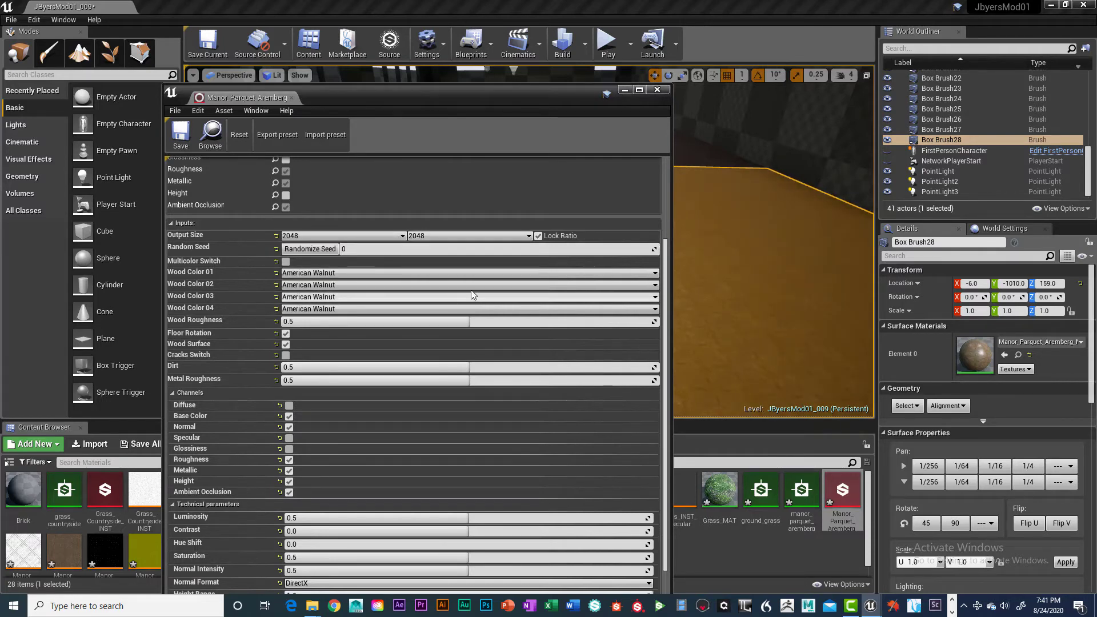
Try Black Walnut as Wood Color 01 of the parquet instance and switch it back to American Walnut
{"action": "scroll", "coordinate": [453, 346], "scroll_direction": "down", "scroll_amount": 1}
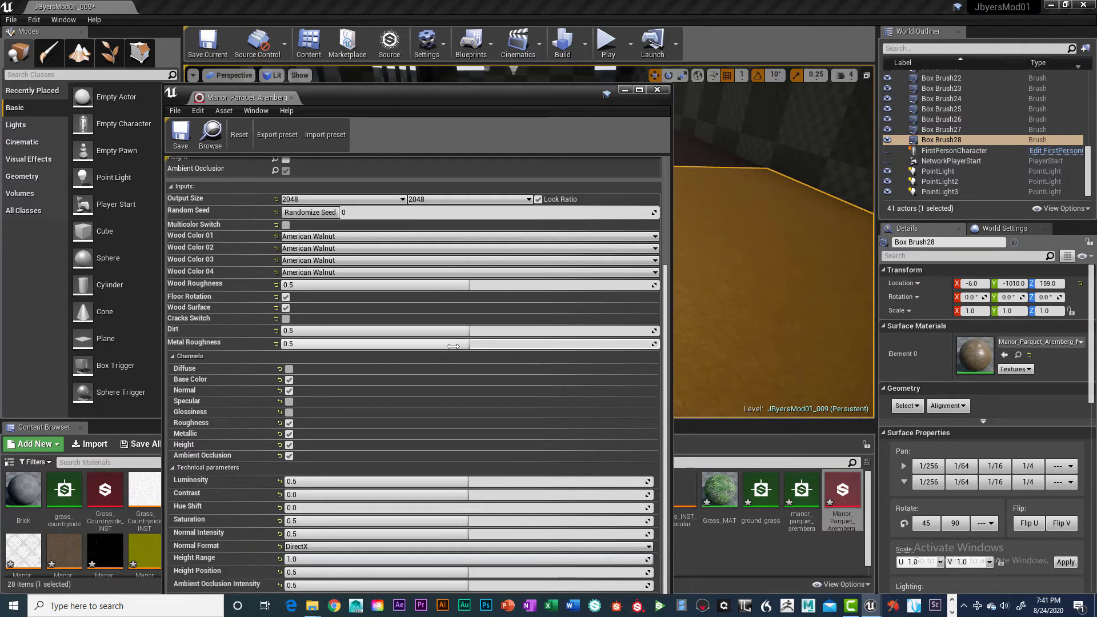
{"action": "scroll", "coordinate": [410, 211], "scroll_direction": "up", "scroll_amount": 2}
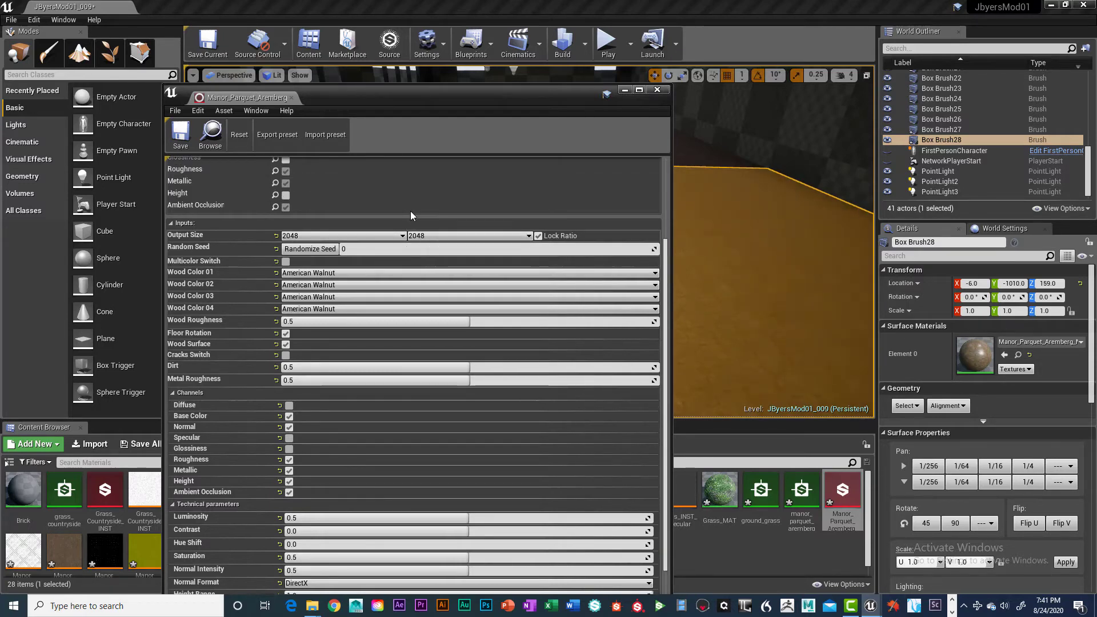
{"action": "scroll", "coordinate": [410, 215], "scroll_direction": "up", "scroll_amount": 2}
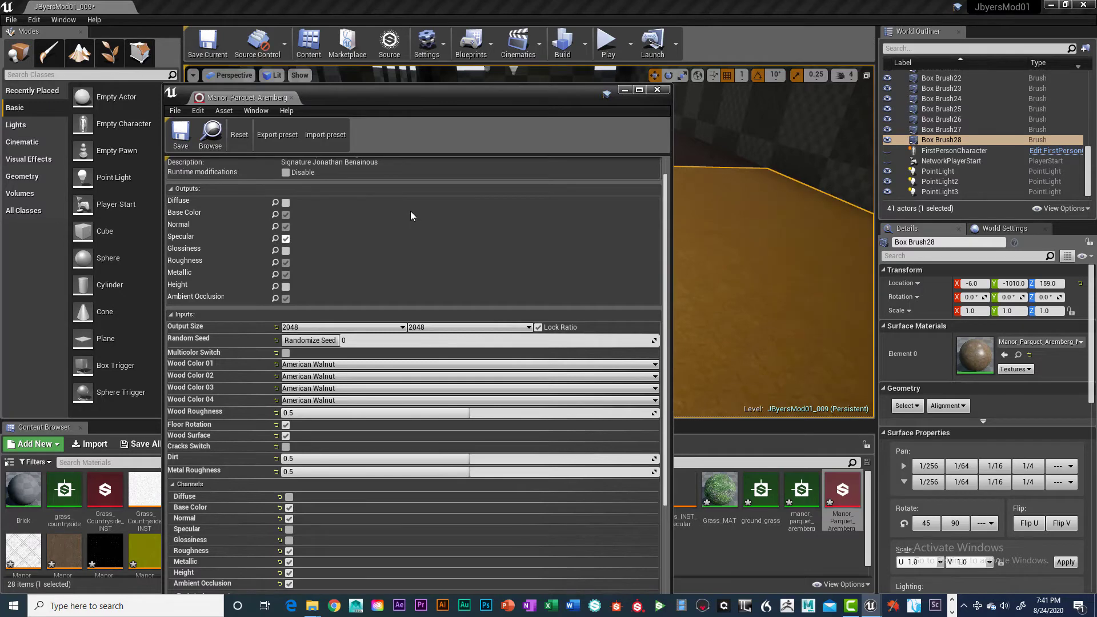
{"action": "scroll", "coordinate": [376, 336], "scroll_direction": "down", "scroll_amount": 1}
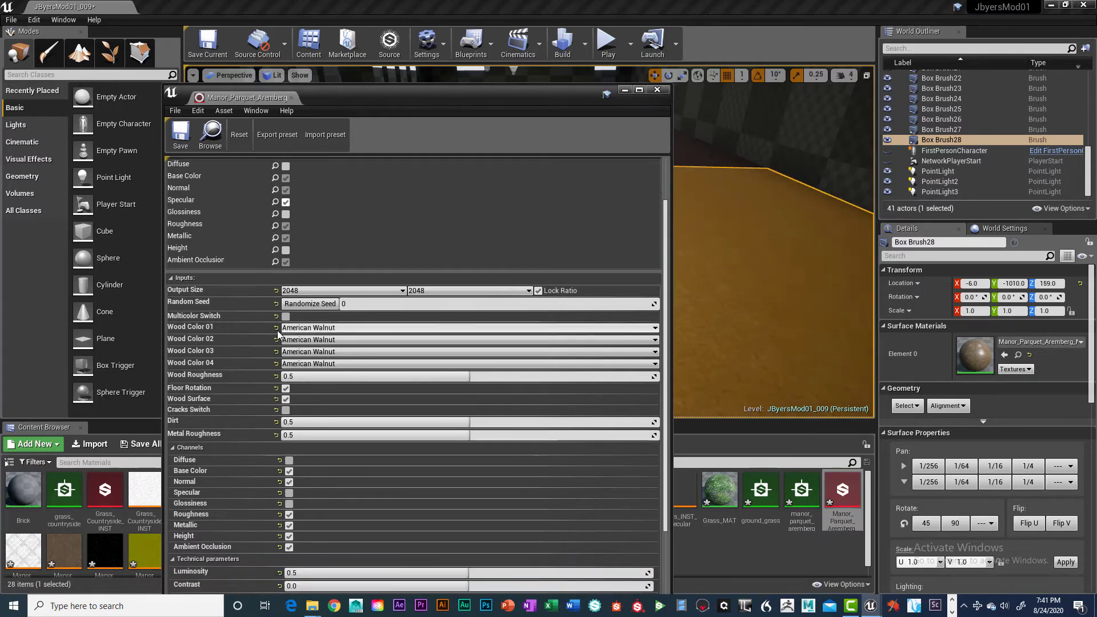
{"action": "left_click", "coordinate": [342, 327]}
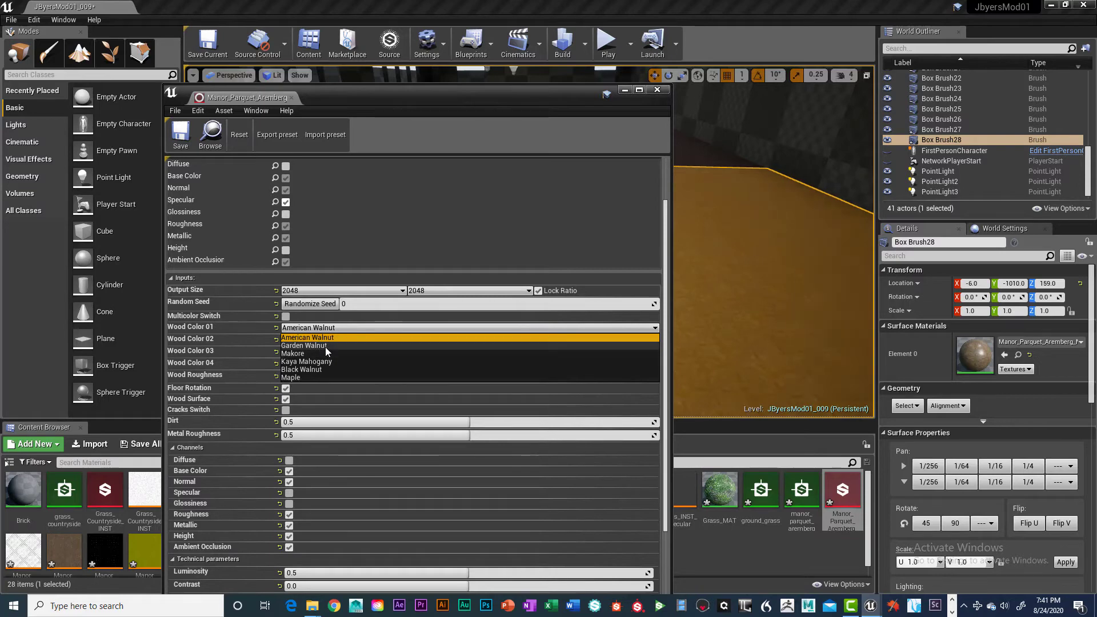
{"action": "left_click", "coordinate": [297, 370]}
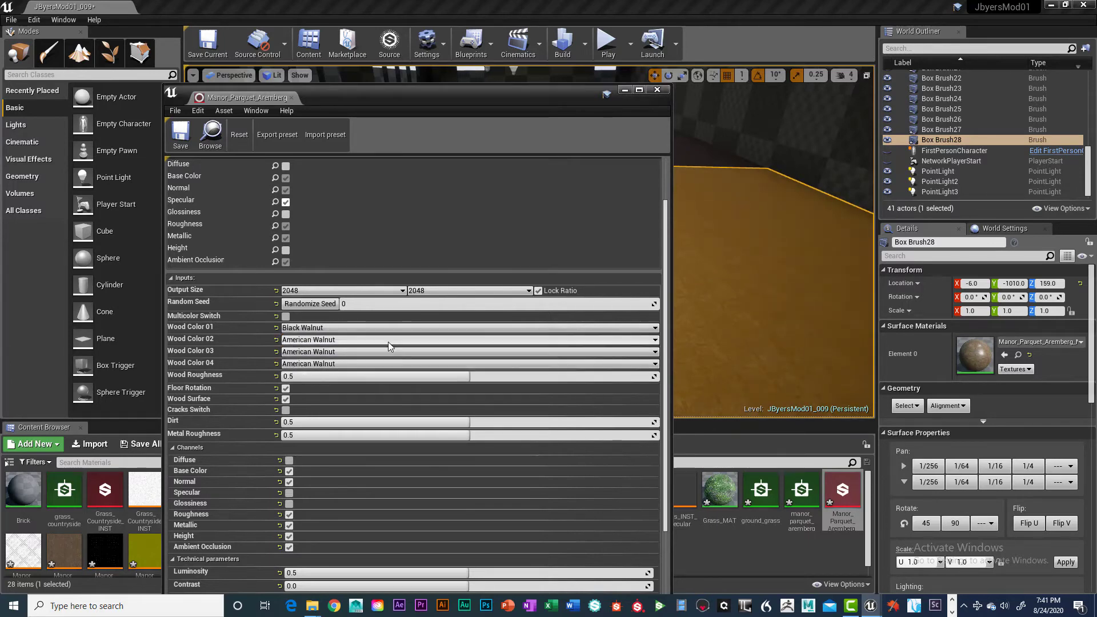
{"action": "left_click", "coordinate": [328, 331]}
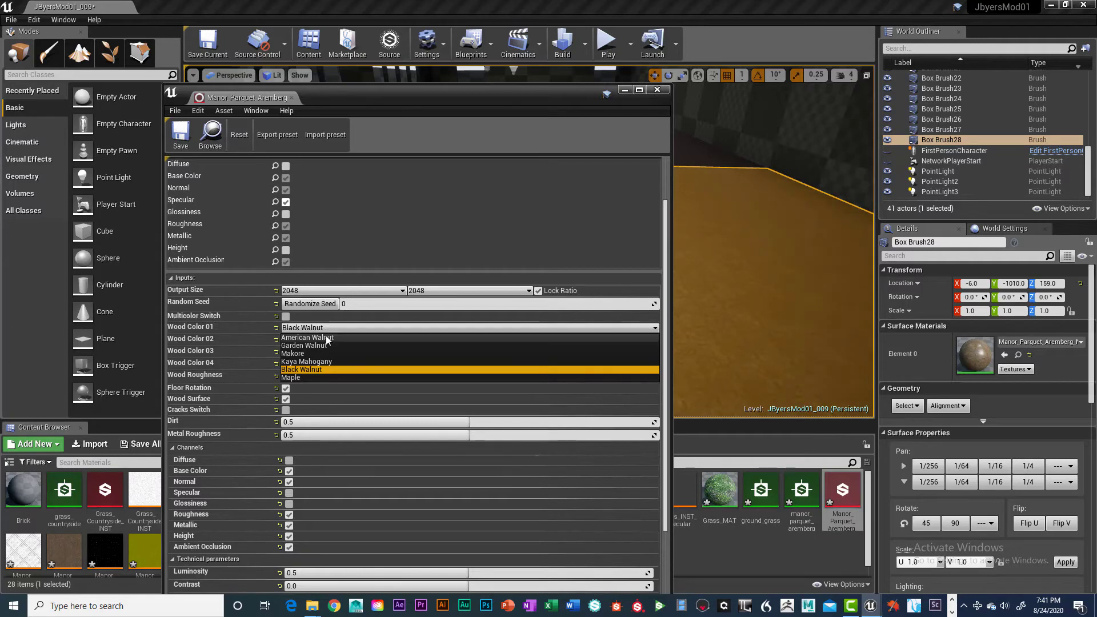
{"action": "left_click", "coordinate": [303, 340]}
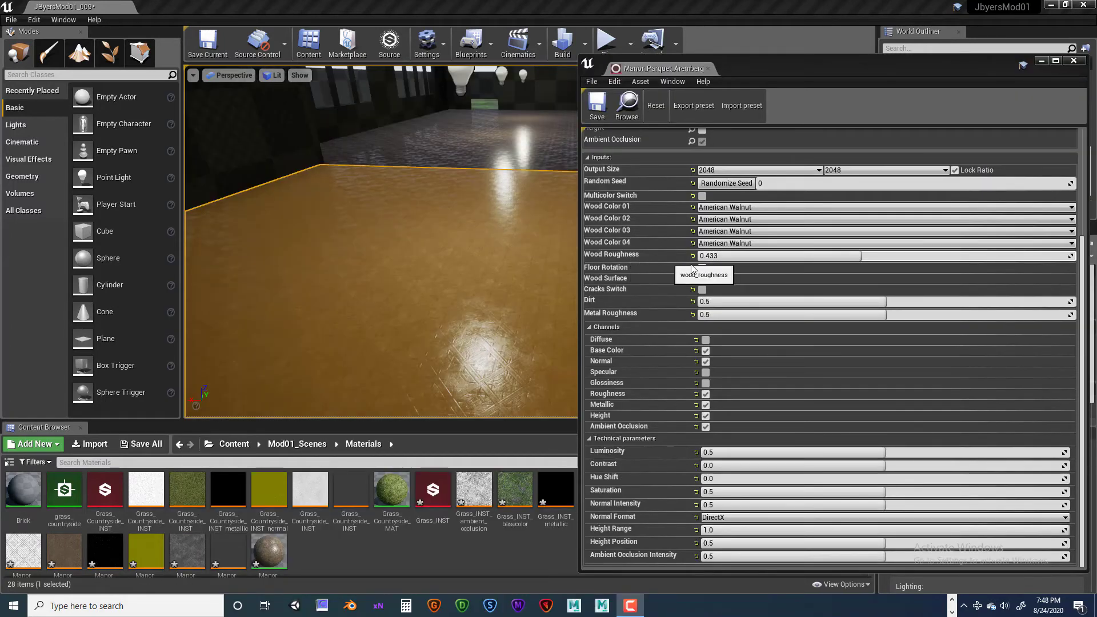
Try several Wood Roughness values on the parquet instance and settle on about 0.457
{"action": "left_click_drag", "start_coordinate": [855, 258], "coordinate": [904, 256]}
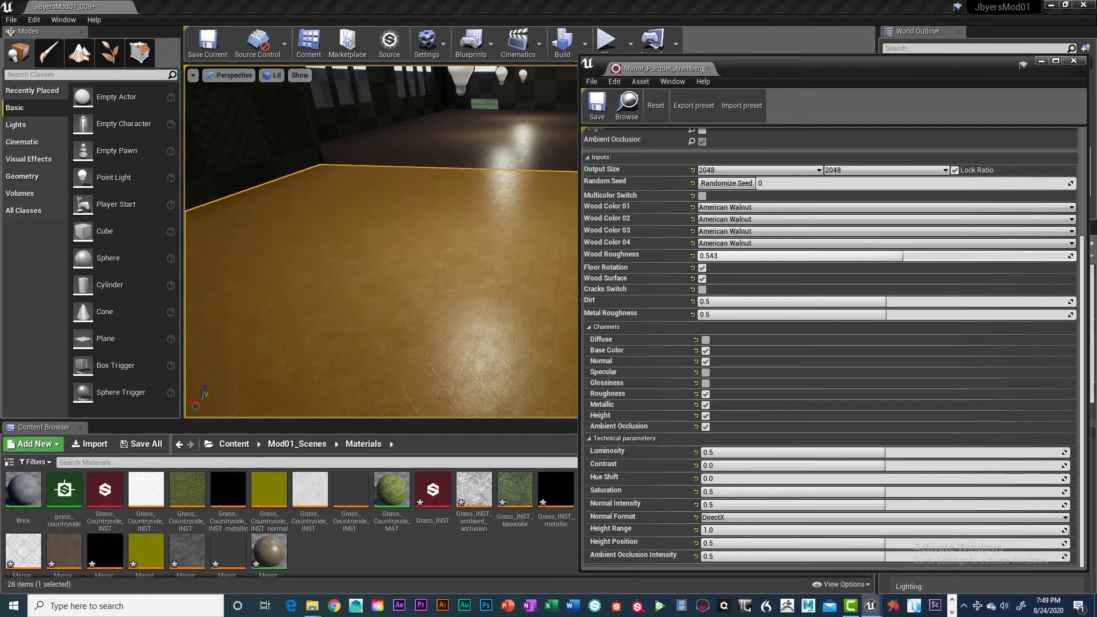
{"action": "left_click_drag", "start_coordinate": [874, 255], "coordinate": [842, 255]}
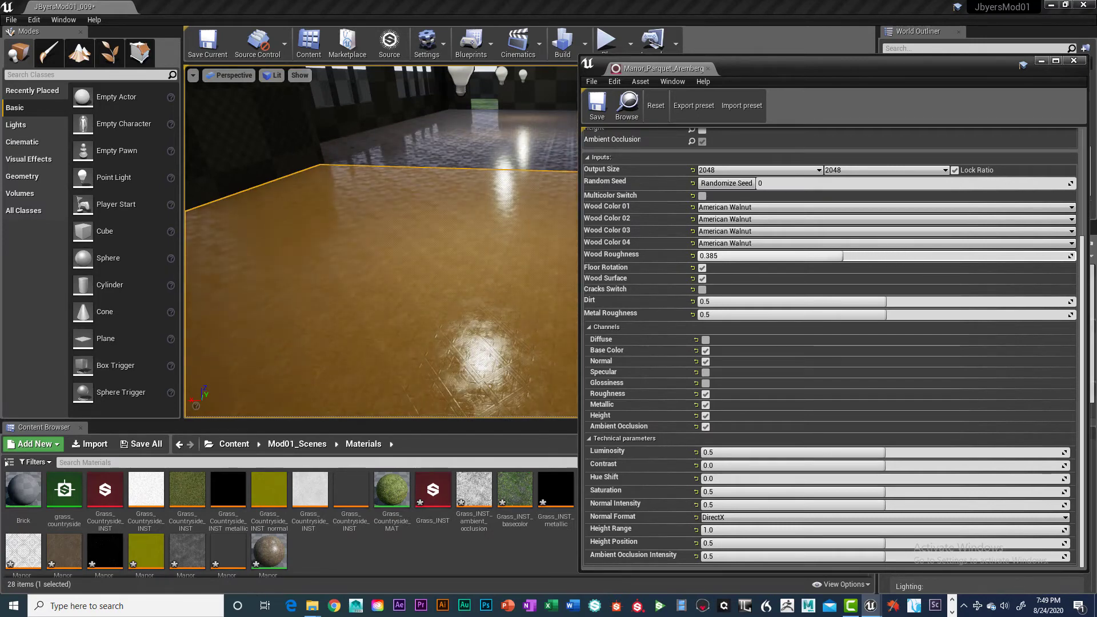
{"action": "mouse_move", "coordinate": [457, 285]}
{"action": "right_mouse_down"}
{"action": "mouse_move", "coordinate": [469, 258]}
{"action": "mouse_move", "coordinate": [504, 258]}
{"action": "mouse_move", "coordinate": [467, 260]}
{"action": "mouse_move", "coordinate": [476, 258]}
{"action": "mouse_move", "coordinate": [451, 277]}
{"action": "right_mouse_up"}
{"action": "mouse_move", "coordinate": [451, 277]}
{"action": "left_mouse_down"}
{"action": "mouse_move", "coordinate": [444, 265]}
{"action": "mouse_move", "coordinate": [455, 278]}
{"action": "left_mouse_up"}
{"action": "left_click_drag", "start_coordinate": [834, 255], "coordinate": [869, 255]}
{"action": "mouse_move", "coordinate": [439, 302]}
{"action": "left_mouse_down"}
{"action": "mouse_move", "coordinate": [437, 320]}
{"action": "mouse_move", "coordinate": [435, 297]}
{"action": "left_mouse_up"}
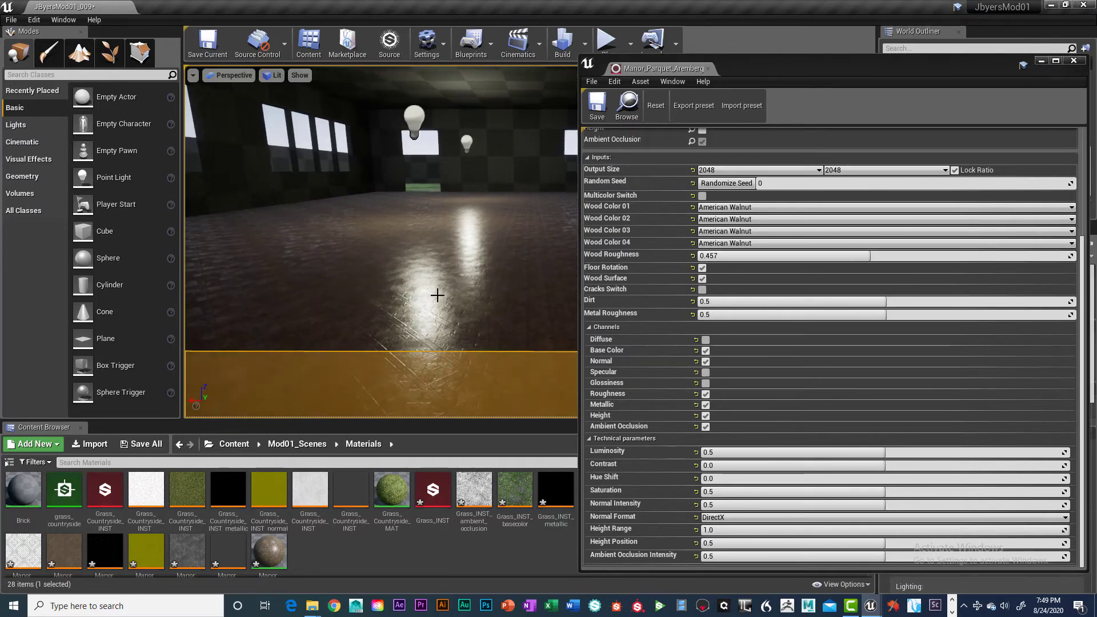
Compare the two parquet floors, reselect floor brush Box Brush28, and close the parquet instance editor
{"action": "left_click", "coordinate": [436, 297]}
{"action": "right_click", "coordinate": [439, 302]}
{"action": "scroll", "coordinate": [366, 297], "scroll_direction": "down", "scroll_amount": 3}
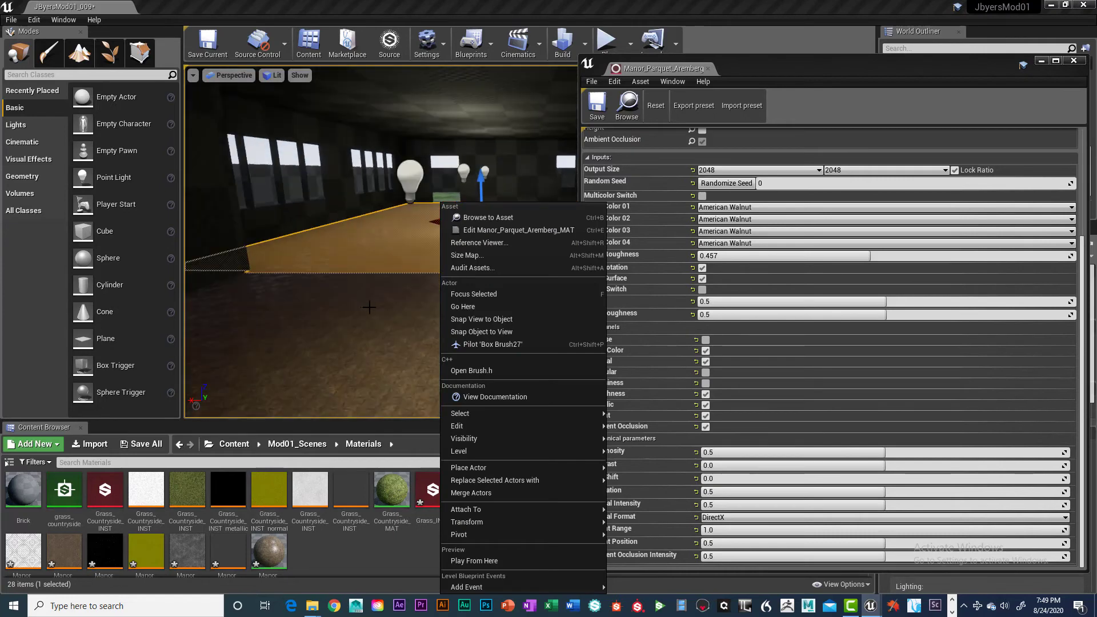
{"action": "left_click", "coordinate": [366, 297]}
{"action": "mouse_move", "coordinate": [442, 358]}
{"action": "right_mouse_down"}
{"action": "mouse_move", "coordinate": [419, 357]}
{"action": "mouse_move", "coordinate": [451, 373]}
{"action": "right_mouse_up"}
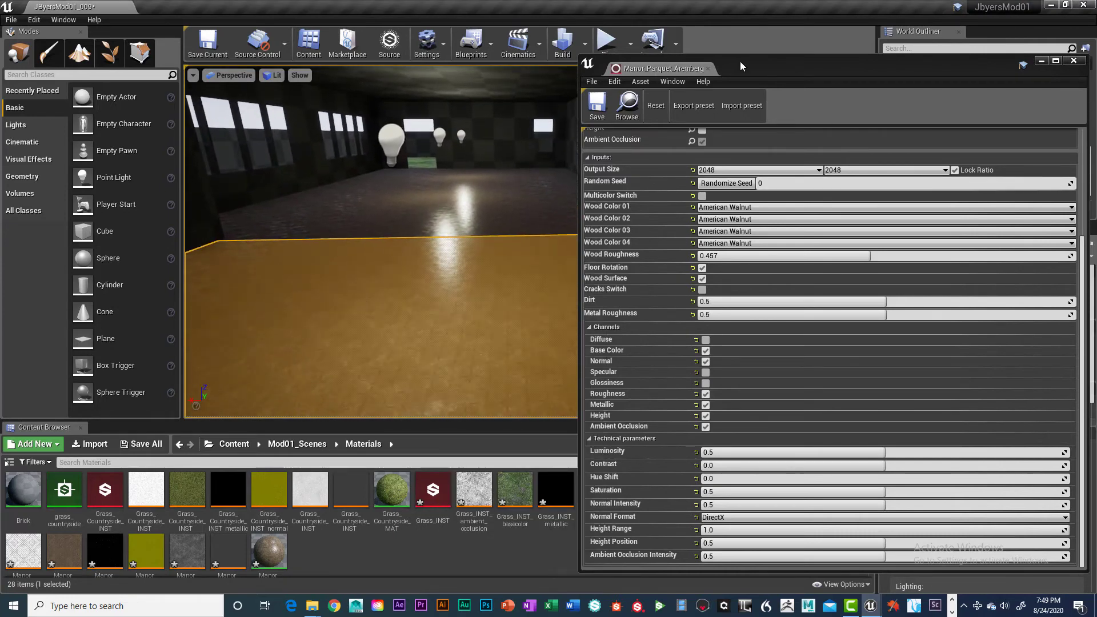
{"action": "left_click_drag", "start_coordinate": [740, 61], "coordinate": [652, 65]}
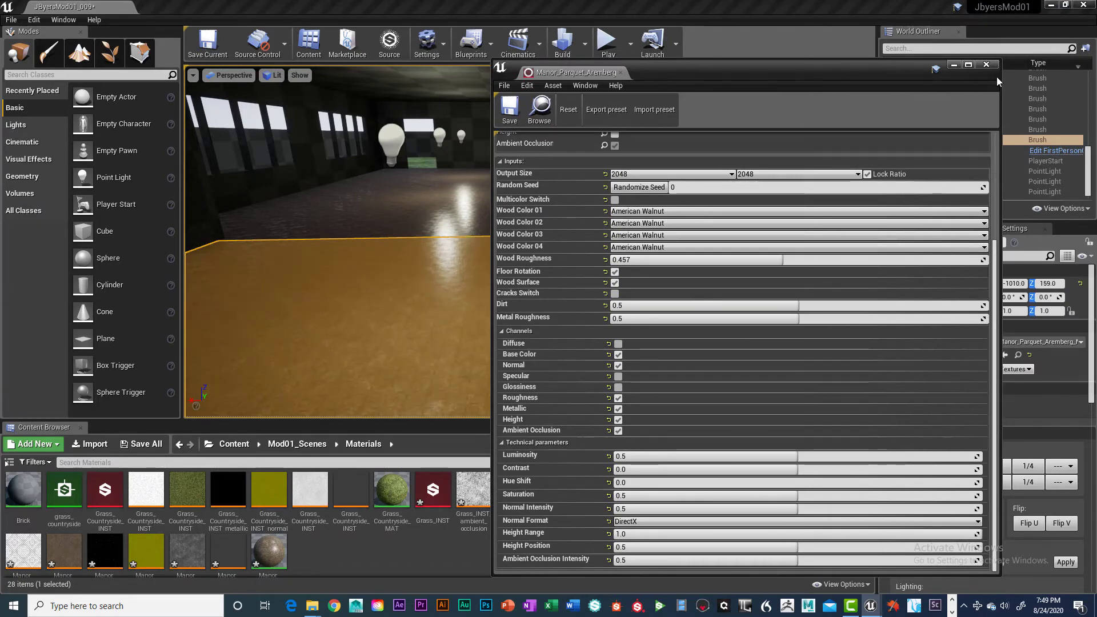
{"action": "left_click", "coordinate": [987, 65]}
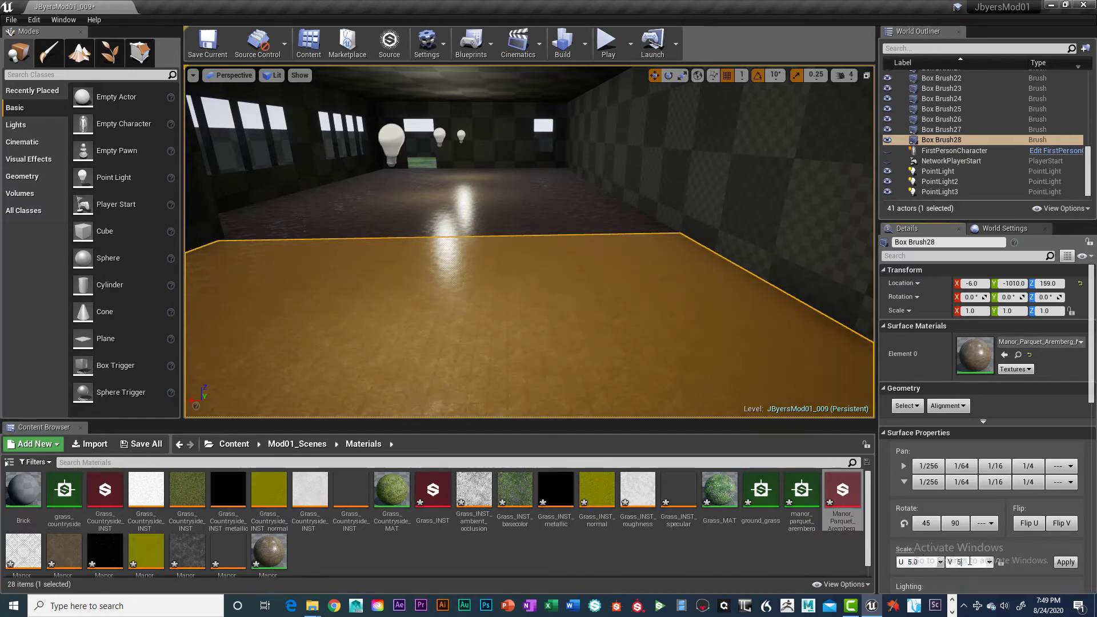
Apply a surface texture scale of U 5.0 and V 5.0 to floor brush Box Brush28
{"action": "left_click", "coordinate": [1065, 561]}
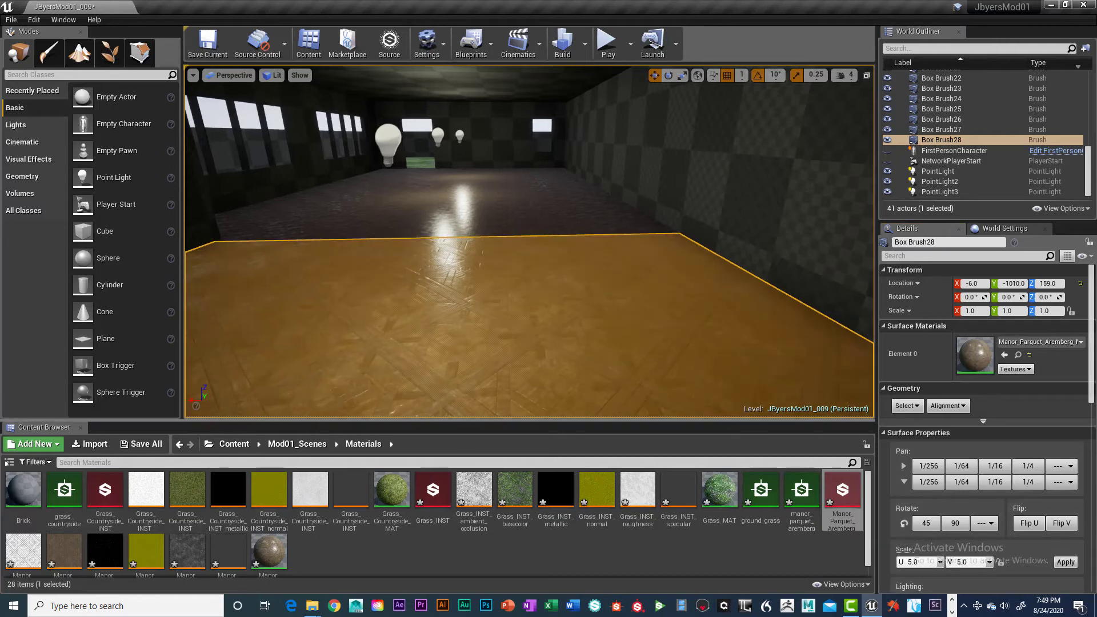
{"action": "mouse_move", "coordinate": [610, 360]}
{"action": "right_mouse_down"}
{"action": "mouse_move", "coordinate": [607, 342]}
{"action": "mouse_move", "coordinate": [609, 360]}
{"action": "mouse_move", "coordinate": [591, 357]}
{"action": "mouse_move", "coordinate": [607, 355]}
{"action": "right_mouse_up"}
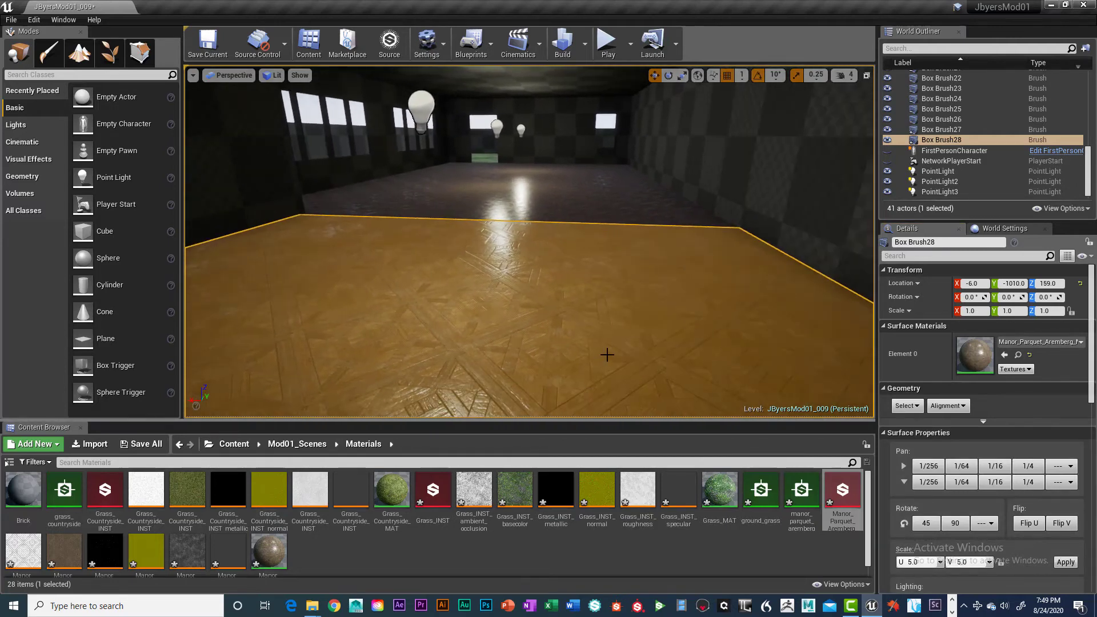
{"action": "scroll", "coordinate": [607, 356], "scroll_direction": "down", "scroll_amount": 6}
{"action": "left_click_drag", "start_coordinate": [623, 361], "coordinate": [621, 292]}
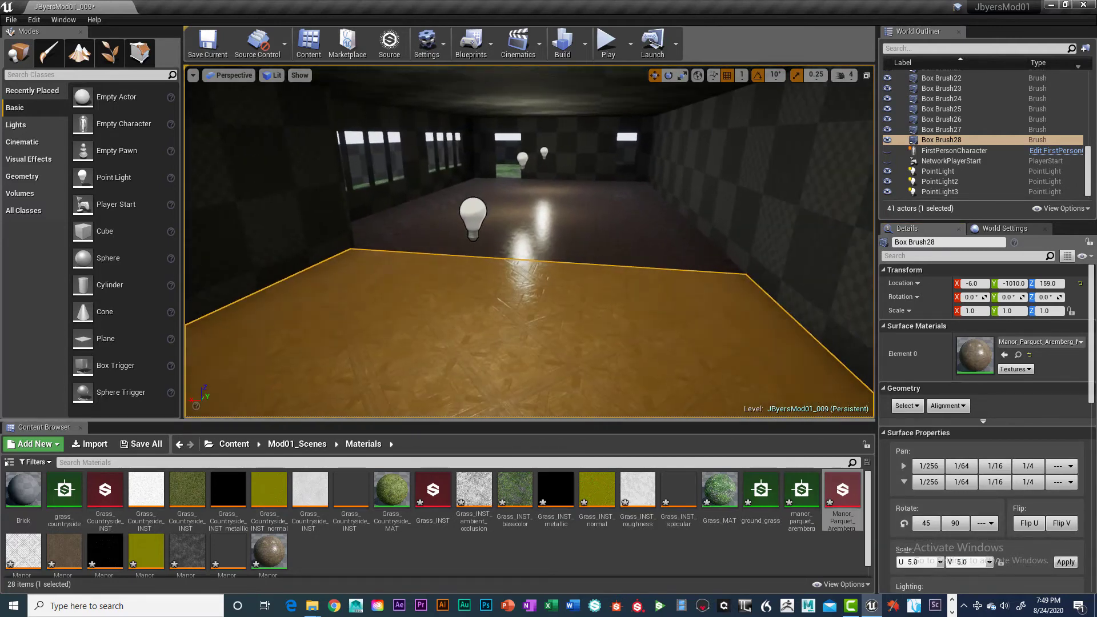
{"action": "right_click_drag", "start_coordinate": [622, 291], "coordinate": [625, 331]}
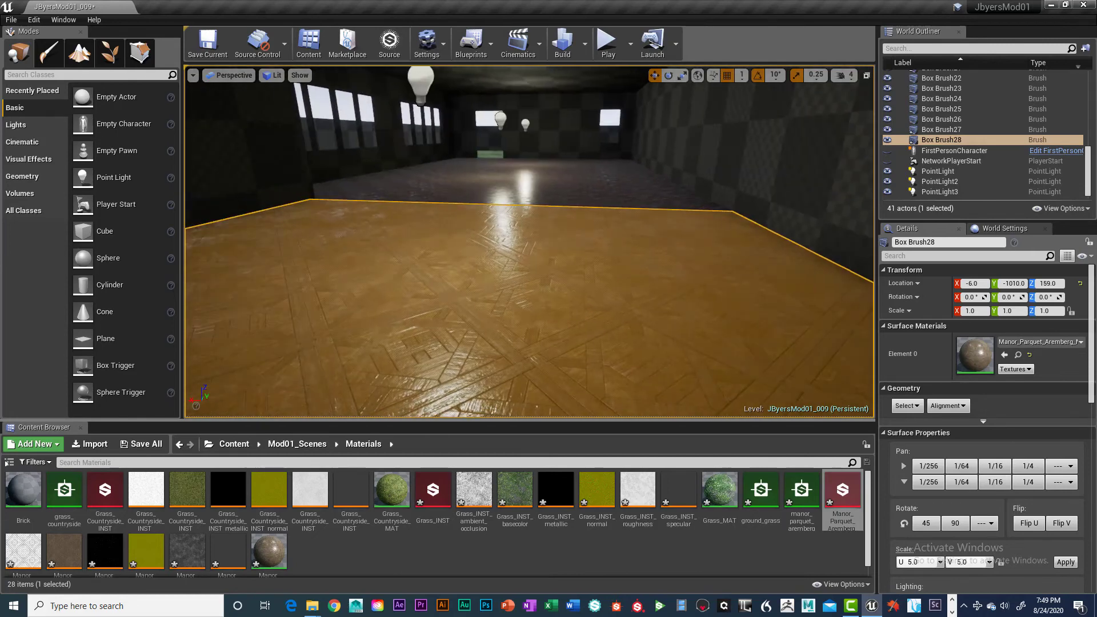
{"action": "right_click_drag", "start_coordinate": [586, 272], "coordinate": [591, 273]}
Apply the surface texture scale U 5.0 and V 5.0 to the floor surface of Box Brush27
{"action": "left_click", "coordinate": [614, 193]}
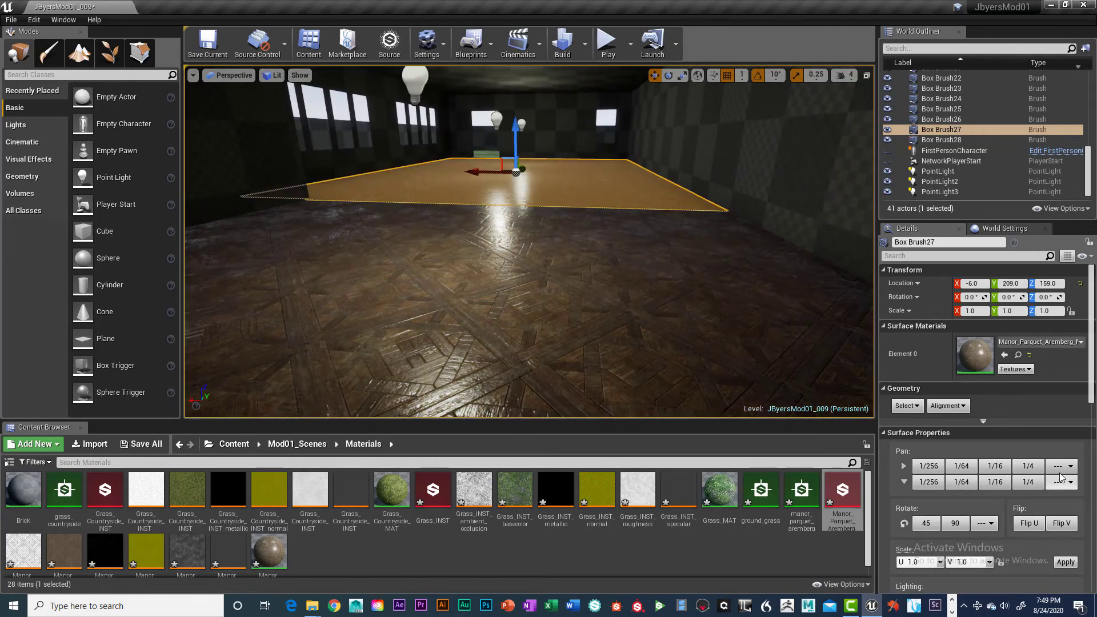
{"action": "left_click", "coordinate": [594, 187], "text": "ctrl+shift"}
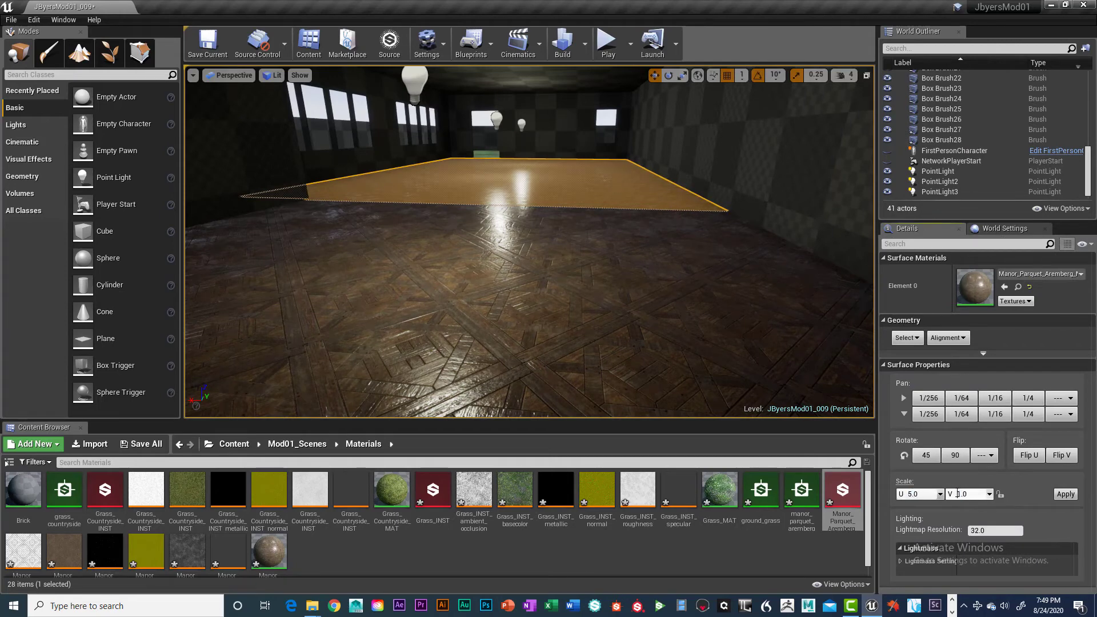
{"action": "left_click", "coordinate": [1063, 494]}
{"action": "left_click", "coordinate": [651, 261]}
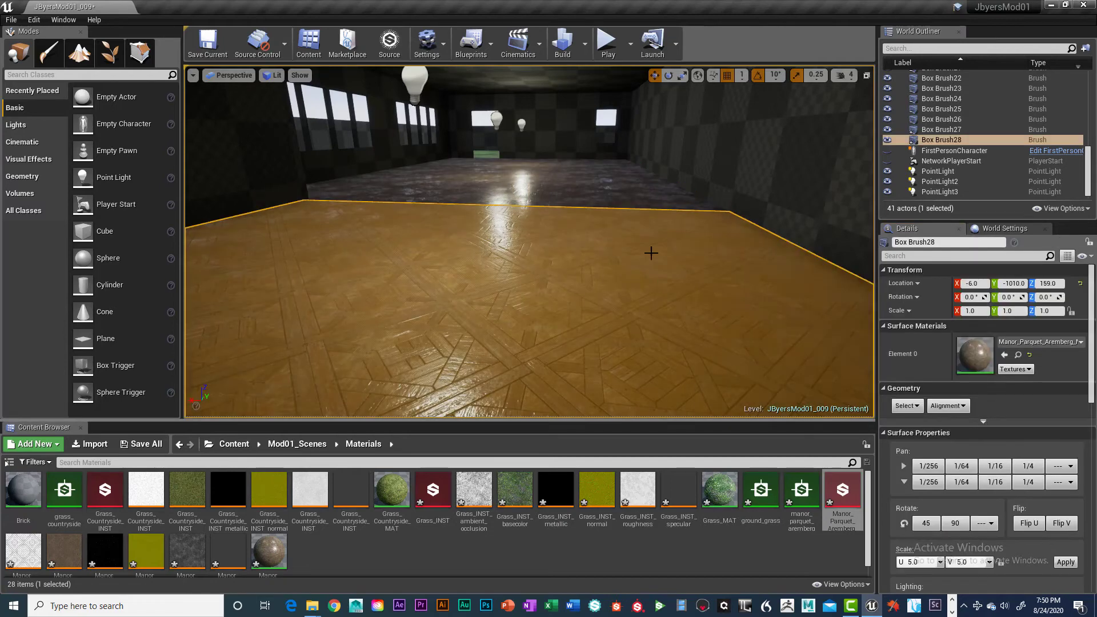
Build the level and play it in first person to check the parquet scale, ending the play session
{"action": "left_click", "coordinate": [563, 41]}
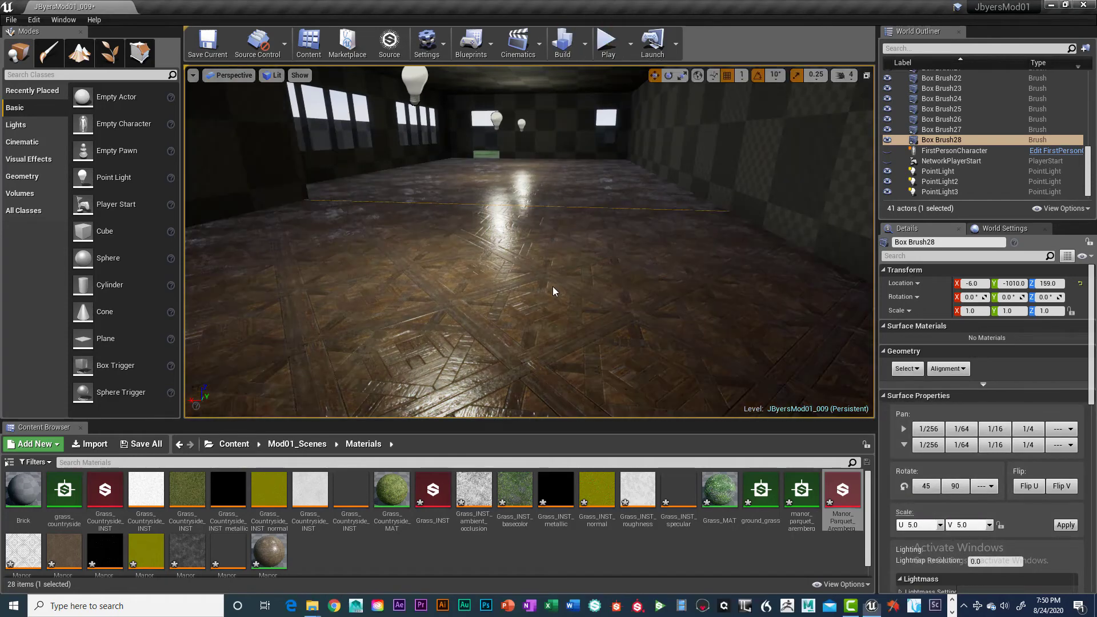
{"action": "left_click", "coordinate": [606, 41]}
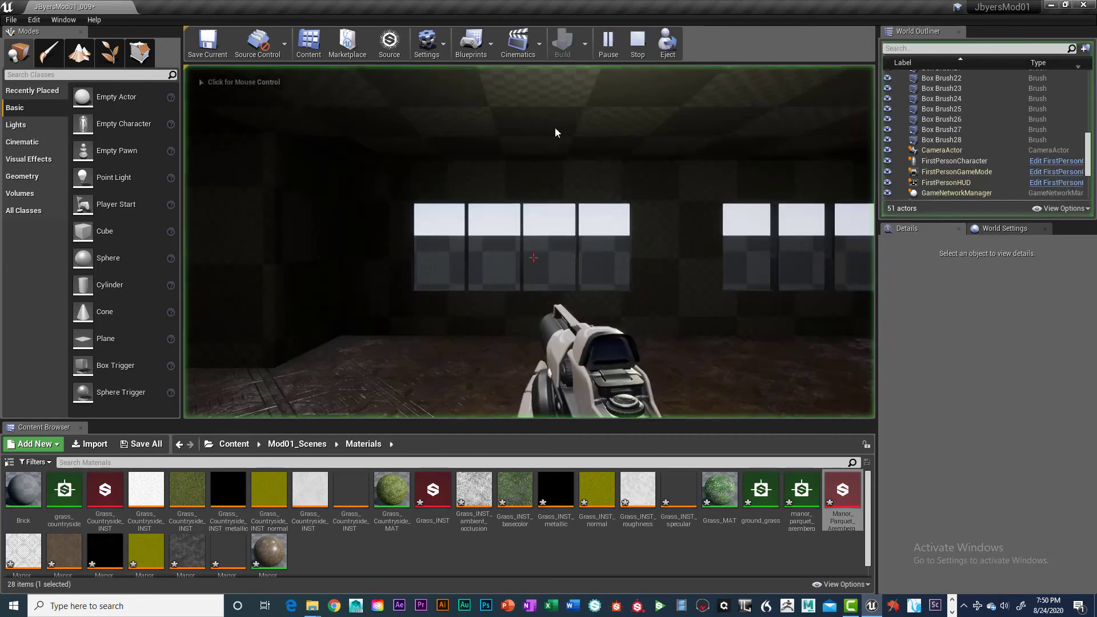
{"action": "left_click", "coordinate": [492, 266]}
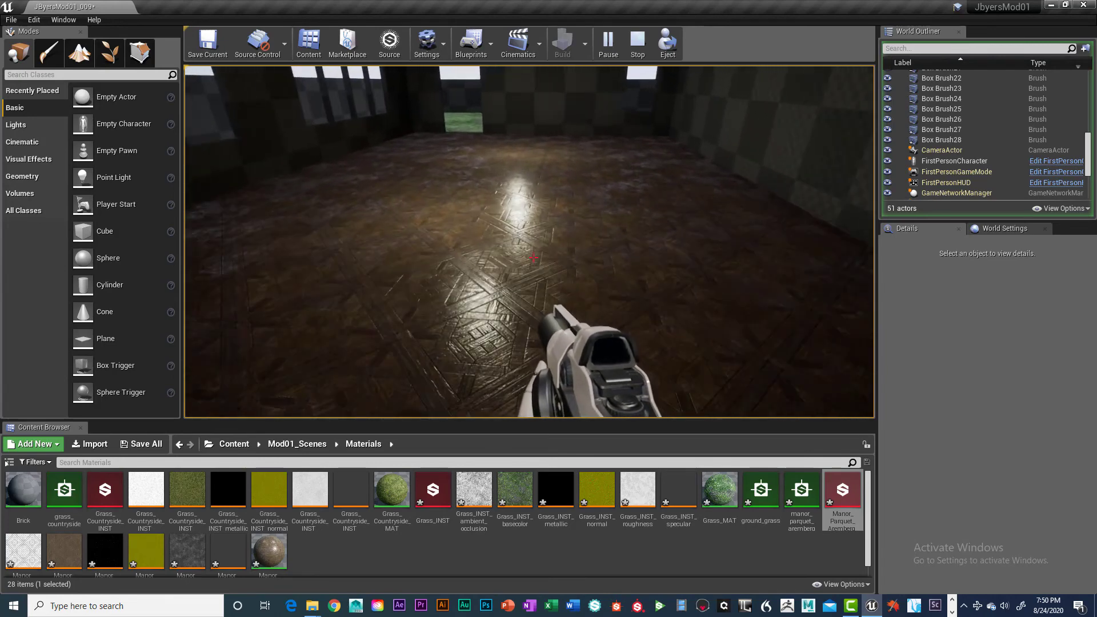
{"action": "key", "text": "Escape"}
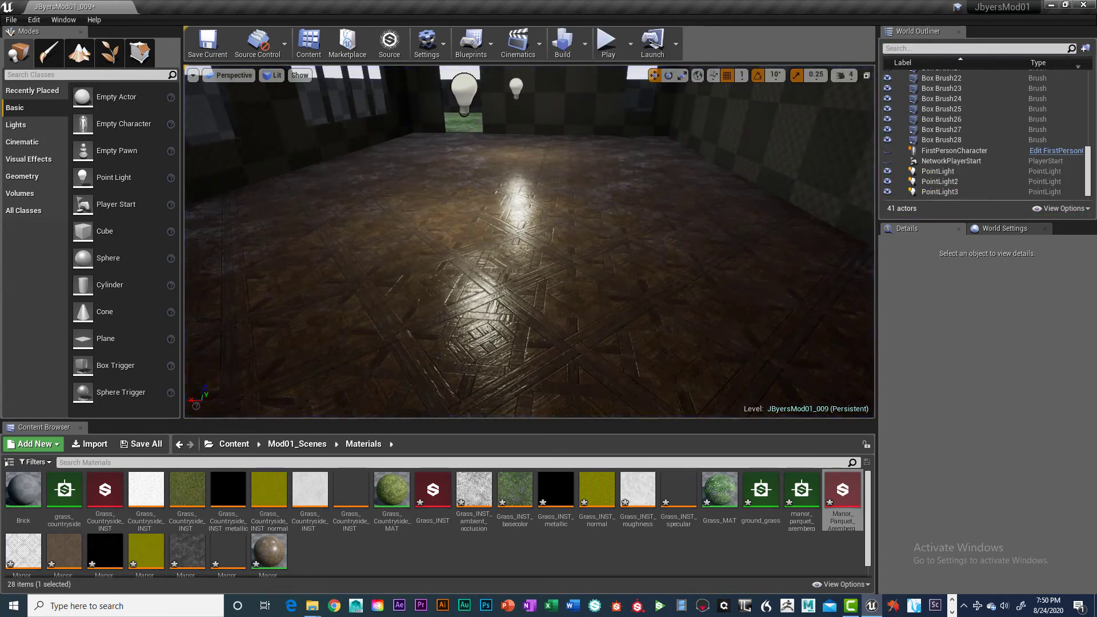
Reduce the surface texture scale of the Box Brush27 floor to U 3.5 and V 3.5 and apply it
{"action": "left_click", "coordinate": [684, 301]}
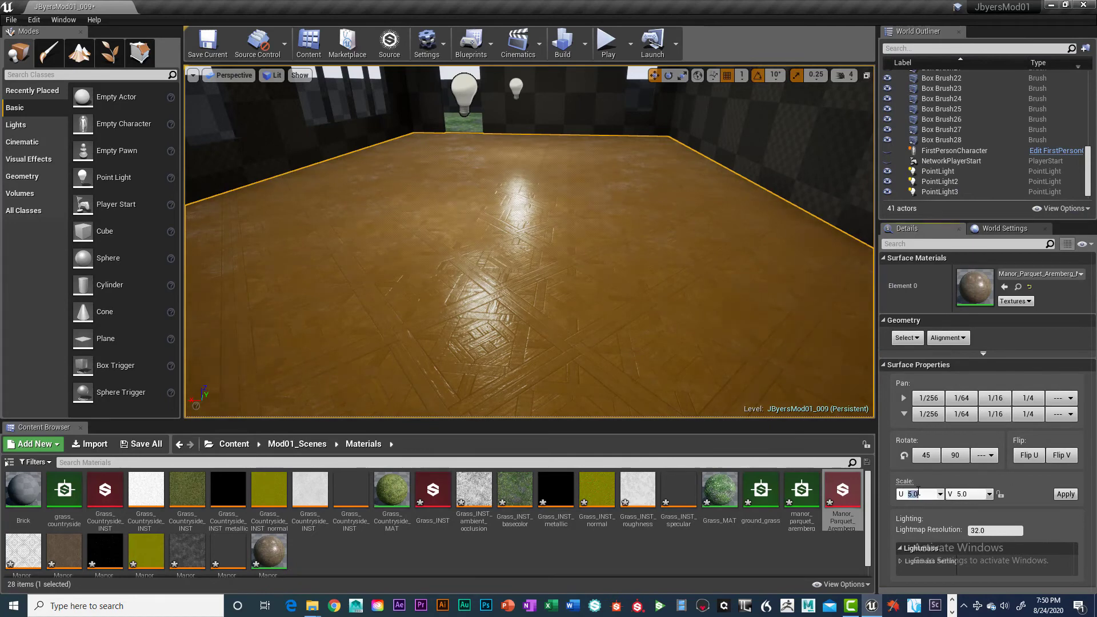
{"action": "type", "text": "3"}
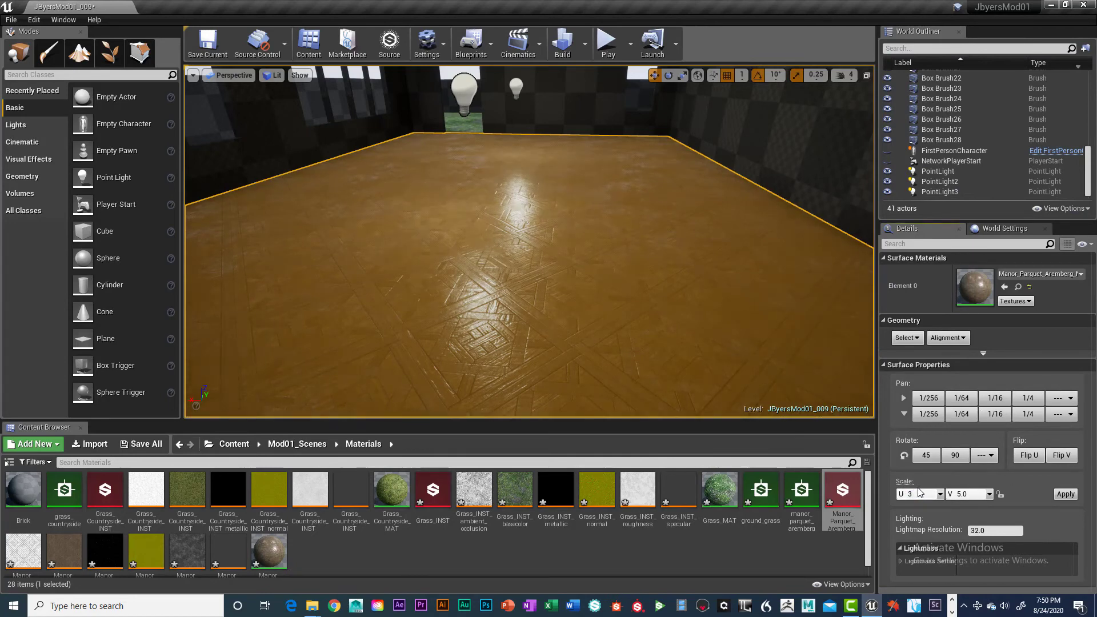
{"action": "type", "text": ".5"}
{"action": "key", "text": "Return"}
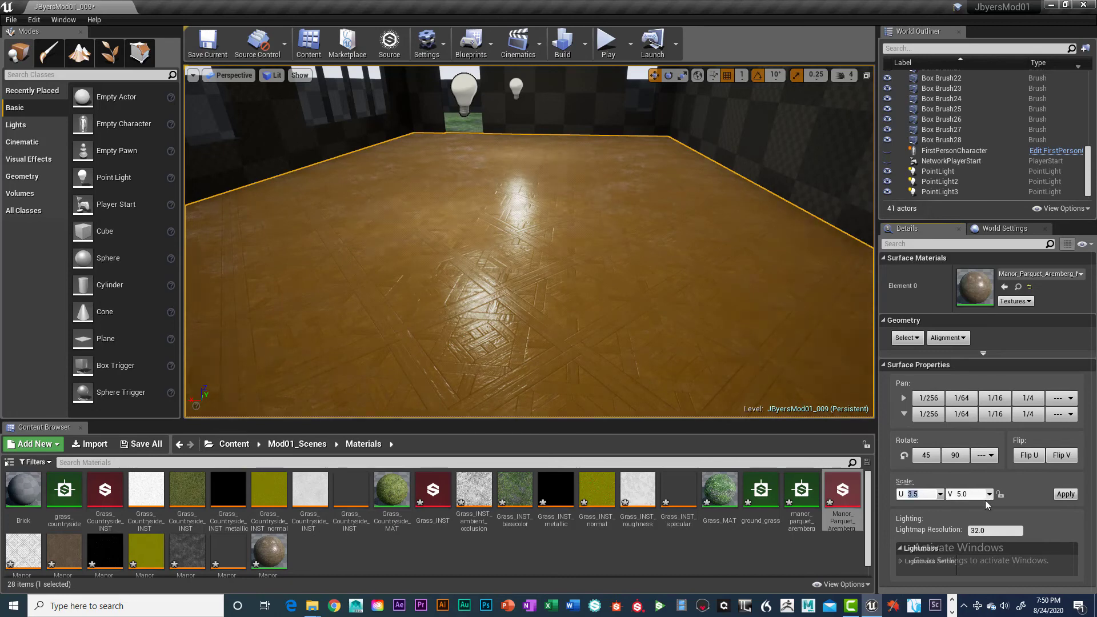
{"action": "left_click", "coordinate": [968, 495]}
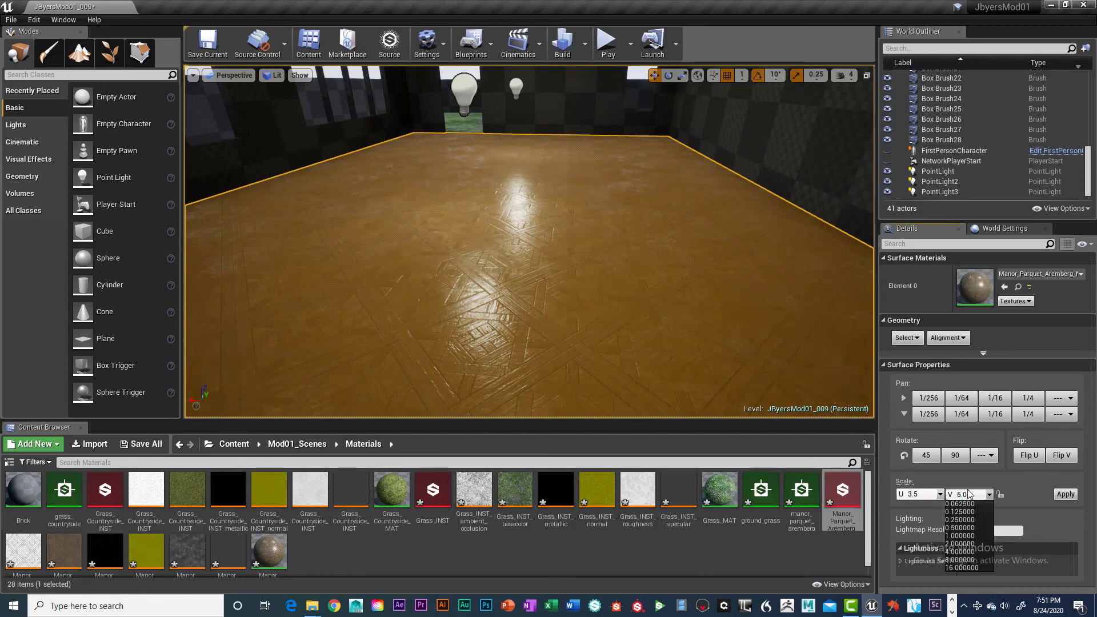
{"action": "left_click", "coordinate": [971, 494]}
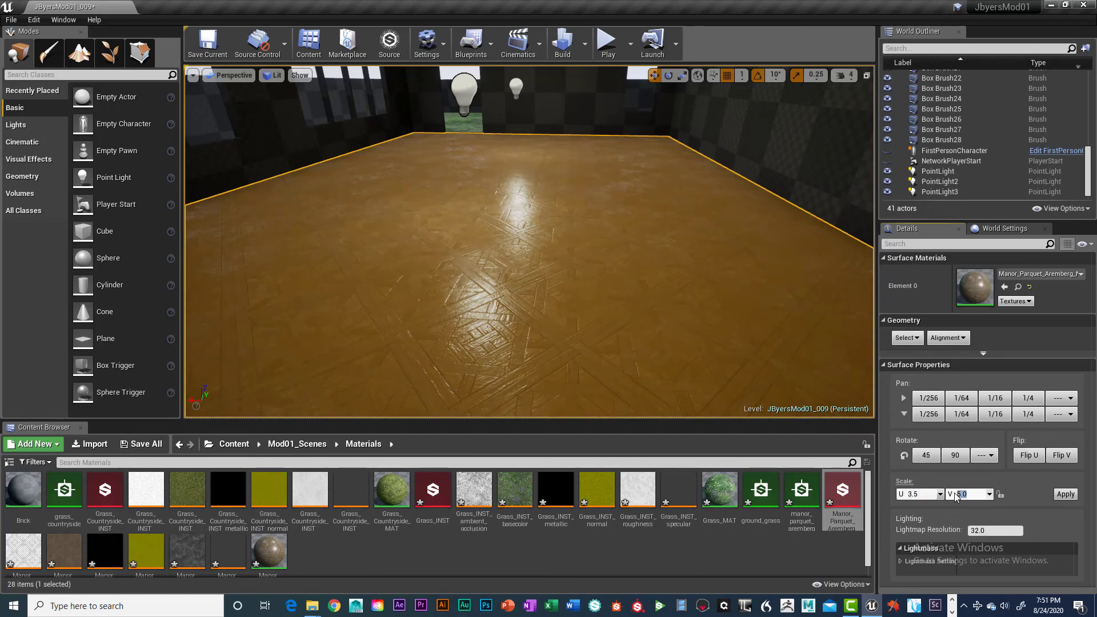
{"action": "type", "text": "3.5"}
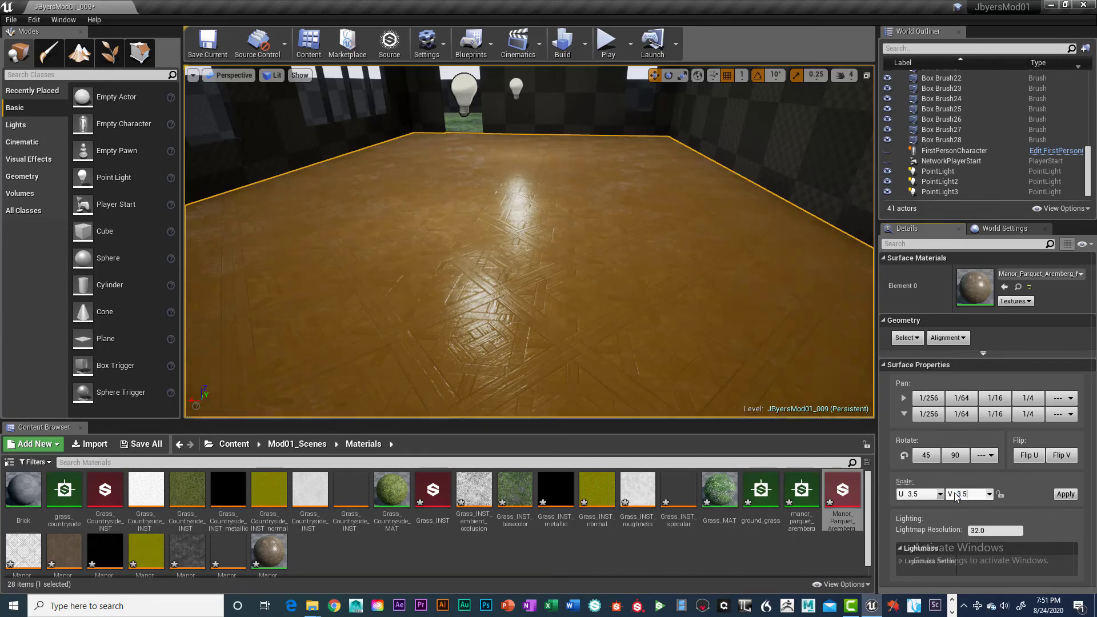
{"action": "left_click", "coordinate": [1063, 495]}
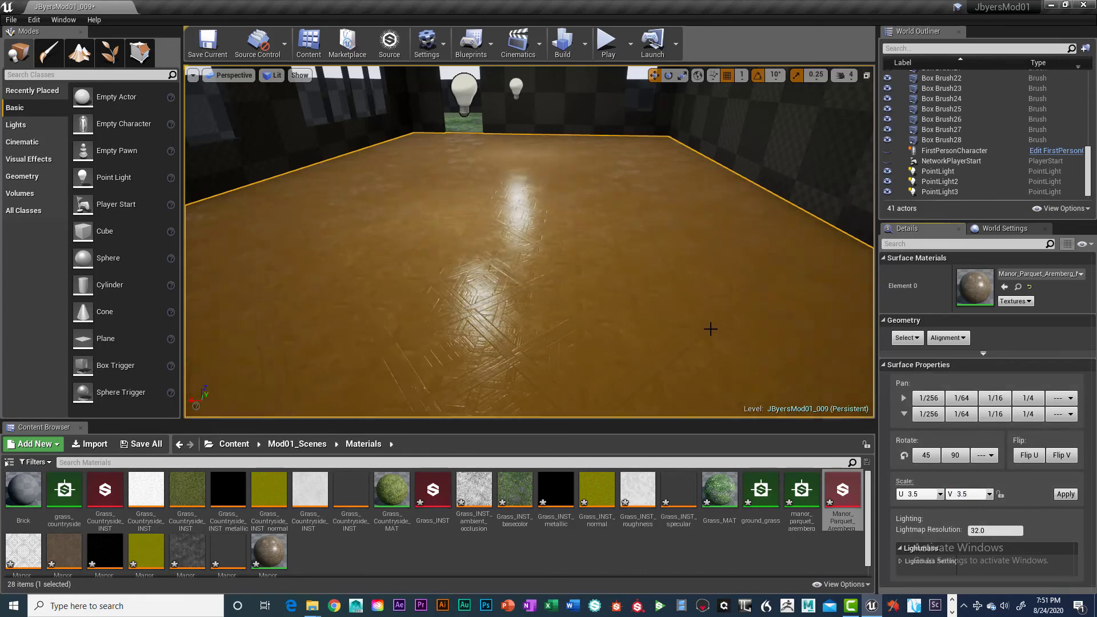
{"action": "scroll", "coordinate": [638, 356], "scroll_direction": "down", "scroll_amount": 4}
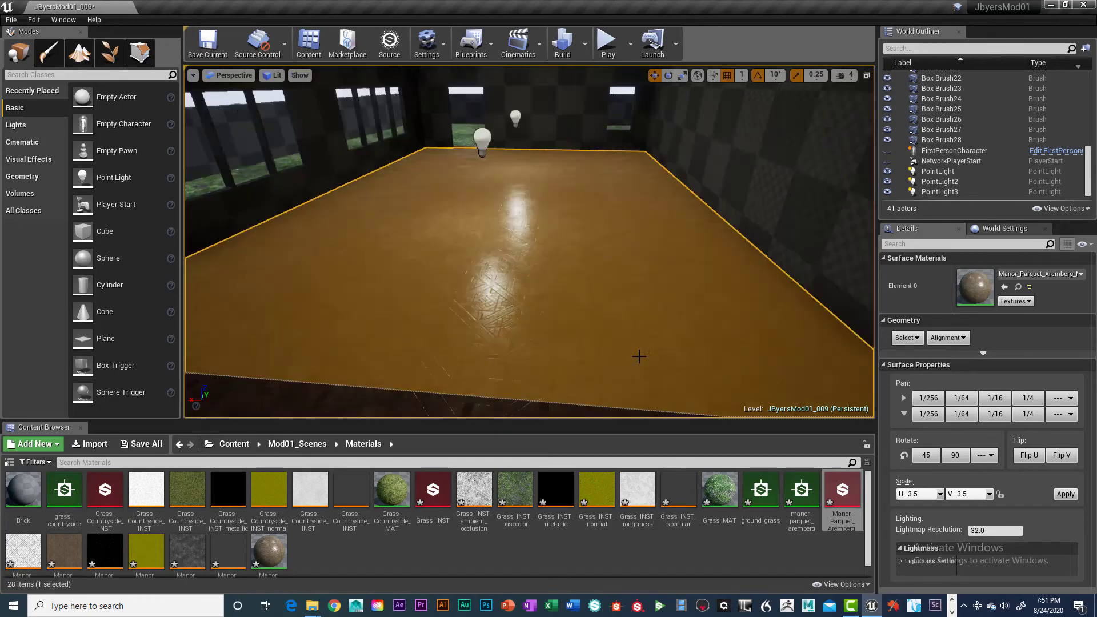
{"action": "scroll", "coordinate": [639, 356], "scroll_direction": "down", "scroll_amount": 3}
Apply the surface texture scale U 3.5 and V 3.5 to the Box Brush28 floor and compare both floors
{"action": "left_click", "coordinate": [605, 375]}
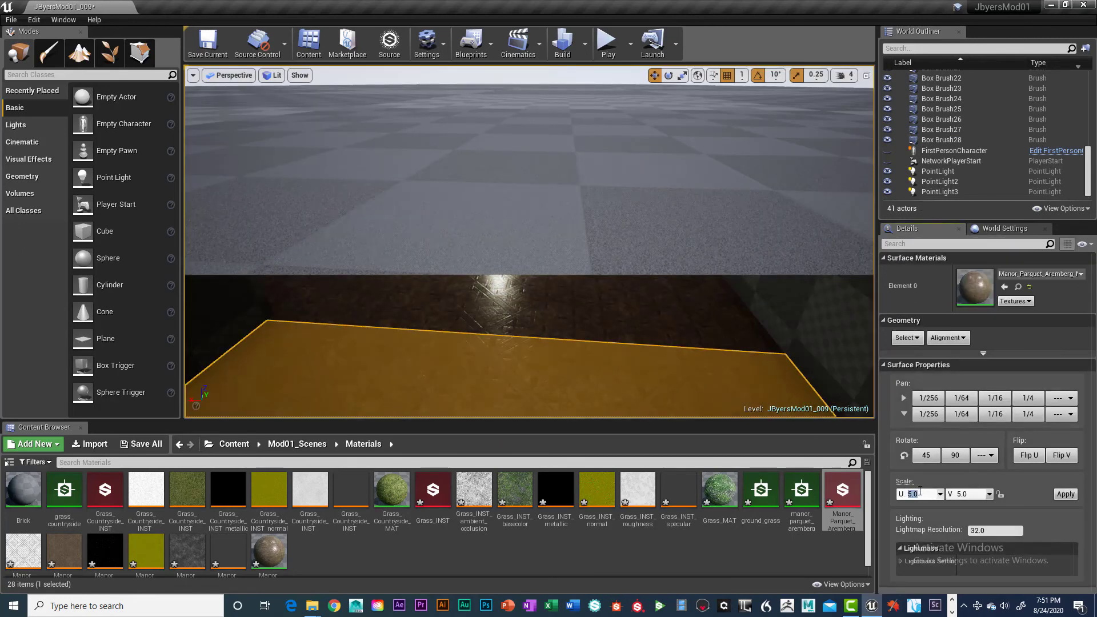
{"action": "type", "text": "3.5"}
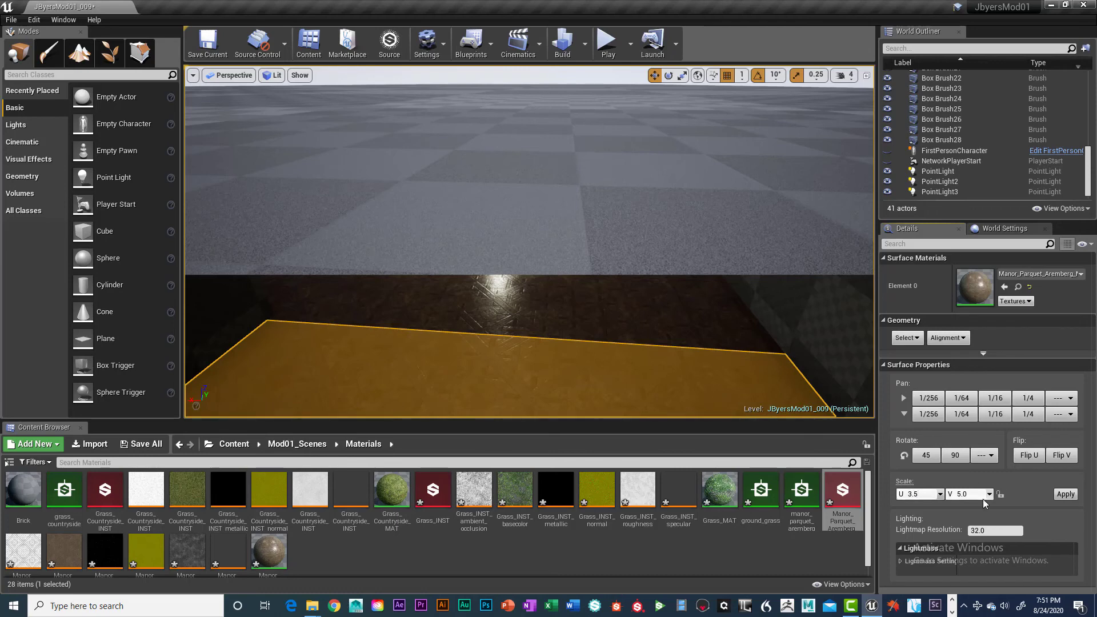
{"action": "left_click", "coordinate": [963, 495]}
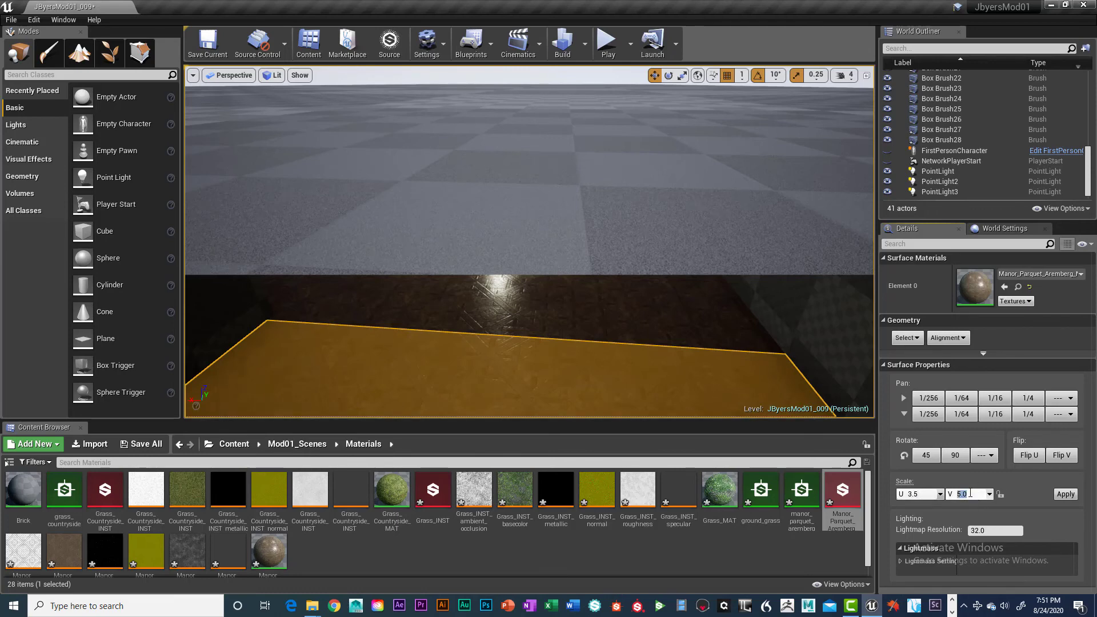
{"action": "type", "text": "3.5"}
{"action": "left_click", "coordinate": [1067, 497]}
{"action": "right_click_drag", "start_coordinate": [670, 350], "coordinate": [638, 397]}
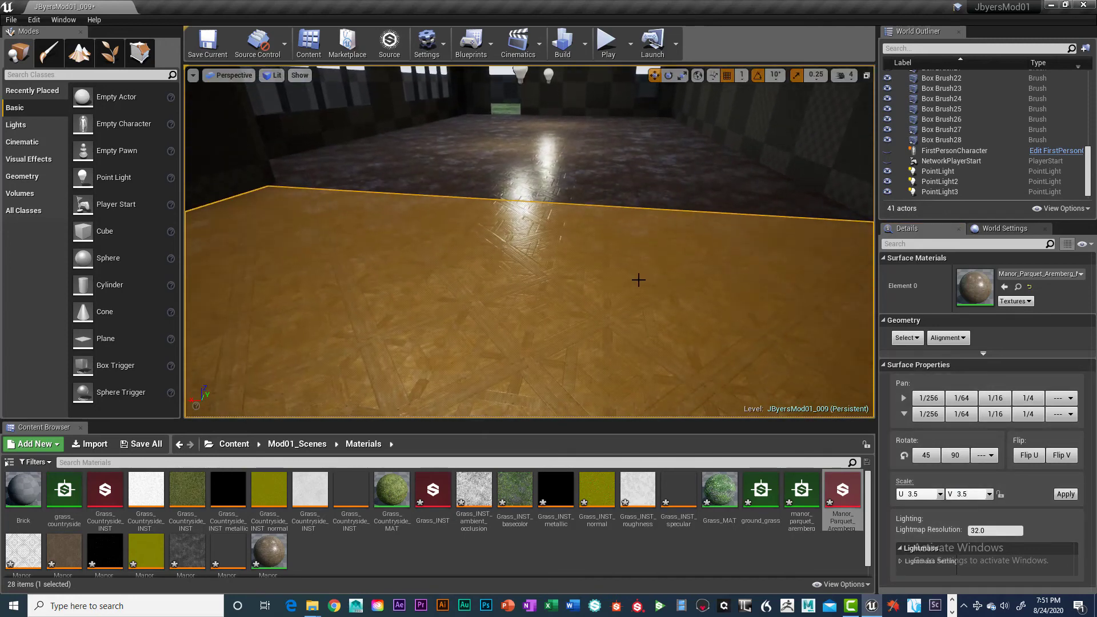
{"action": "right_click_drag", "start_coordinate": [632, 272], "coordinate": [625, 271]}
{"action": "left_click", "coordinate": [642, 173]}
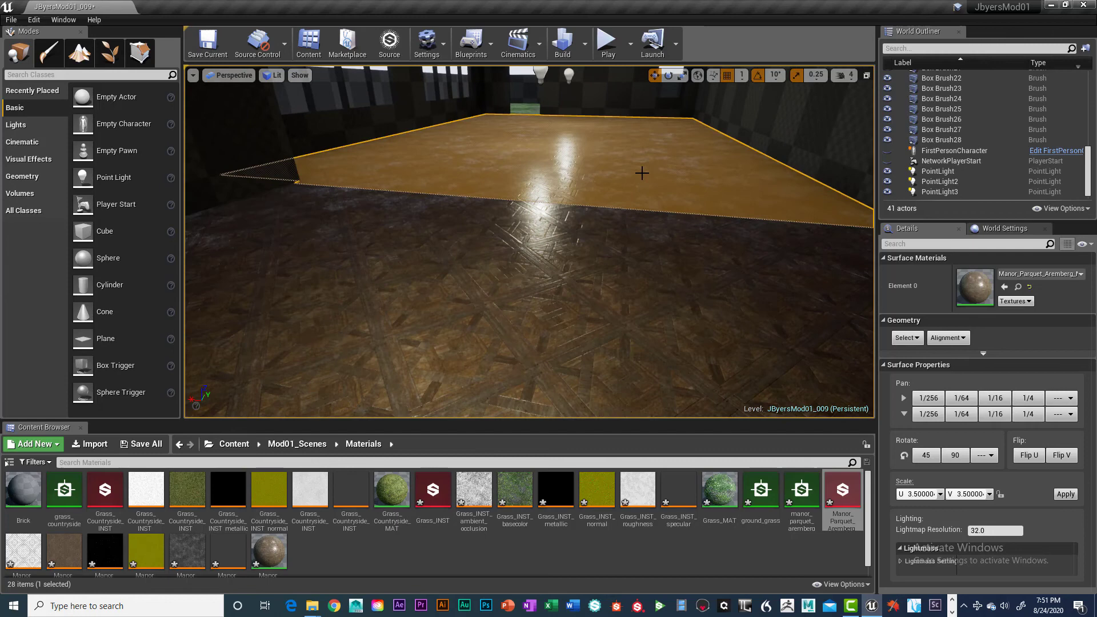
{"action": "left_click", "coordinate": [649, 304]}
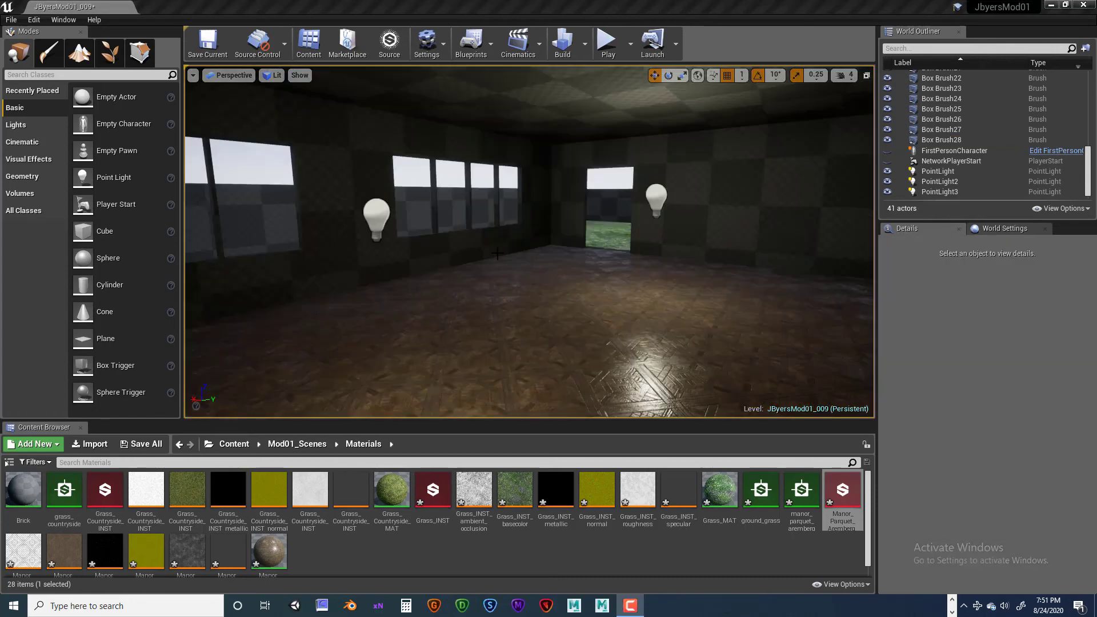
Play the level and walk through the room to examine the rescaled parquet pattern and its reflections
{"action": "left_click", "coordinate": [606, 43]}
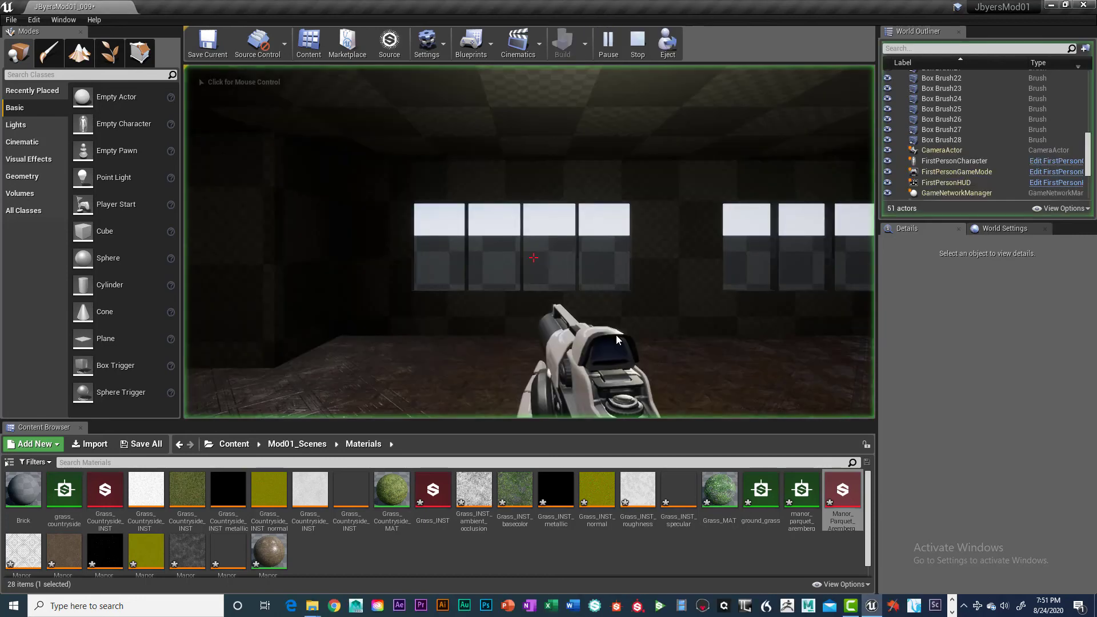
{"action": "left_click", "coordinate": [563, 362]}
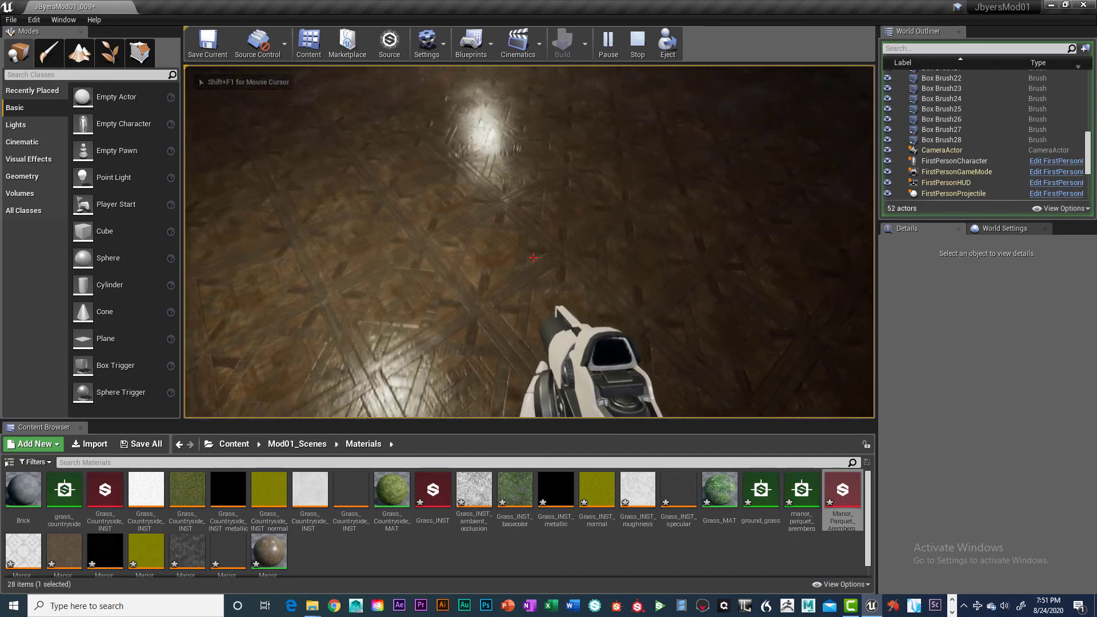
{"action": "key", "text": "w"}
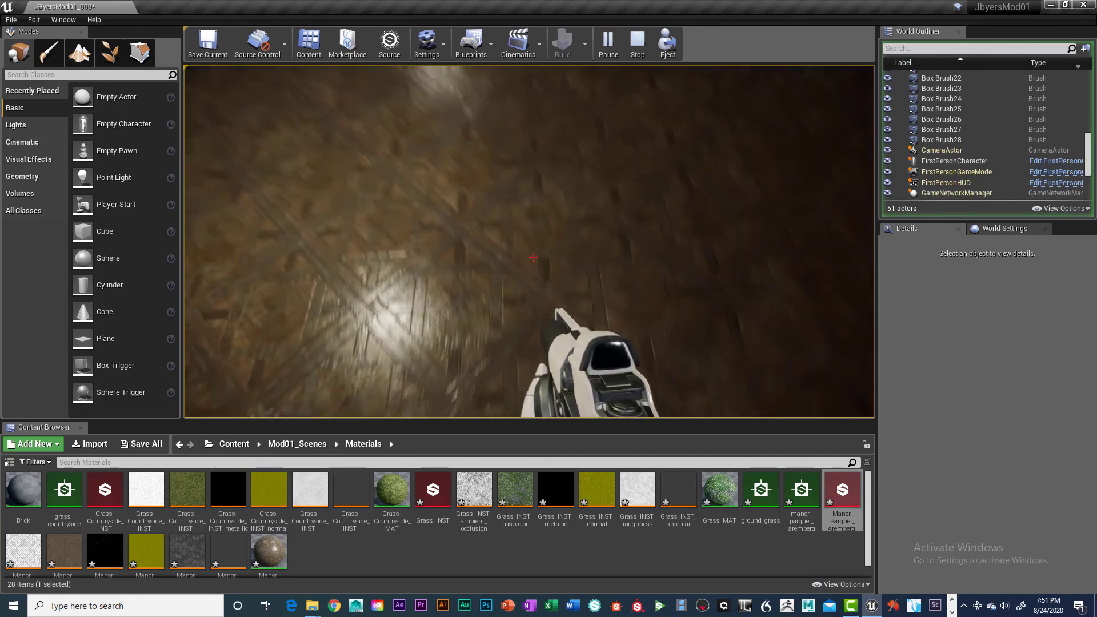
{"action": "key", "text": "w"}
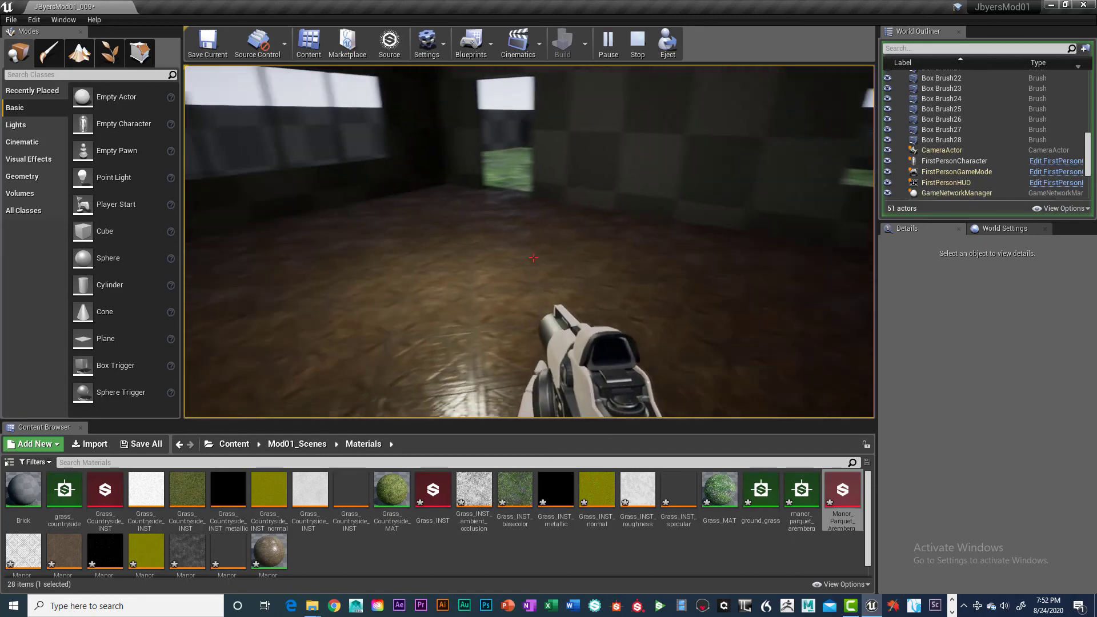
{"action": "key", "text": "w"}
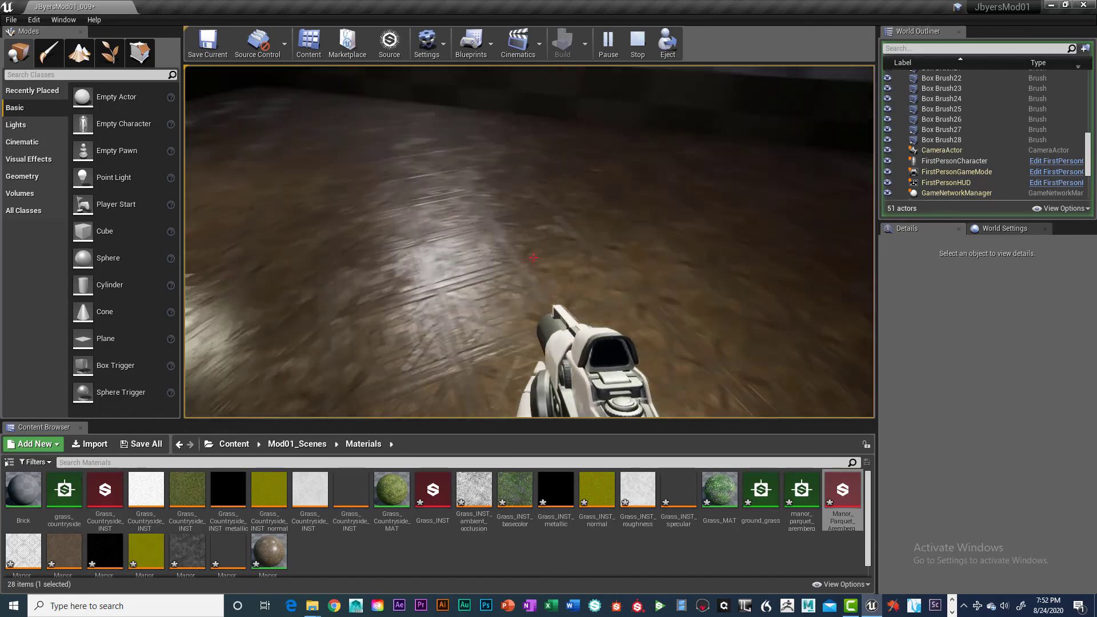
{"action": "key", "text": "w"}
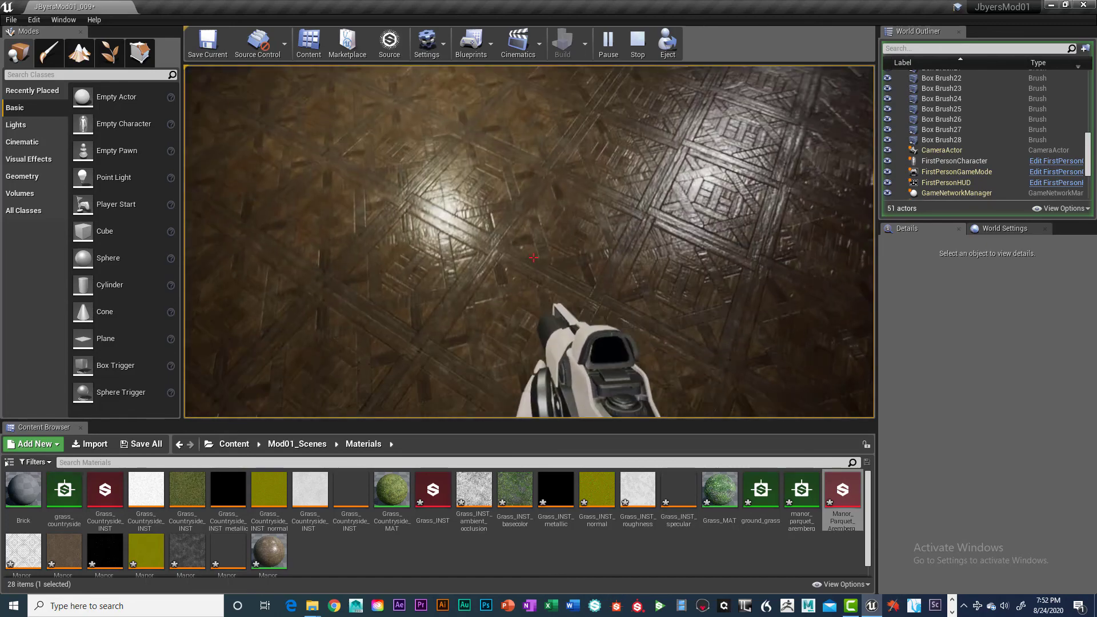
{"action": "key", "text": "w"}
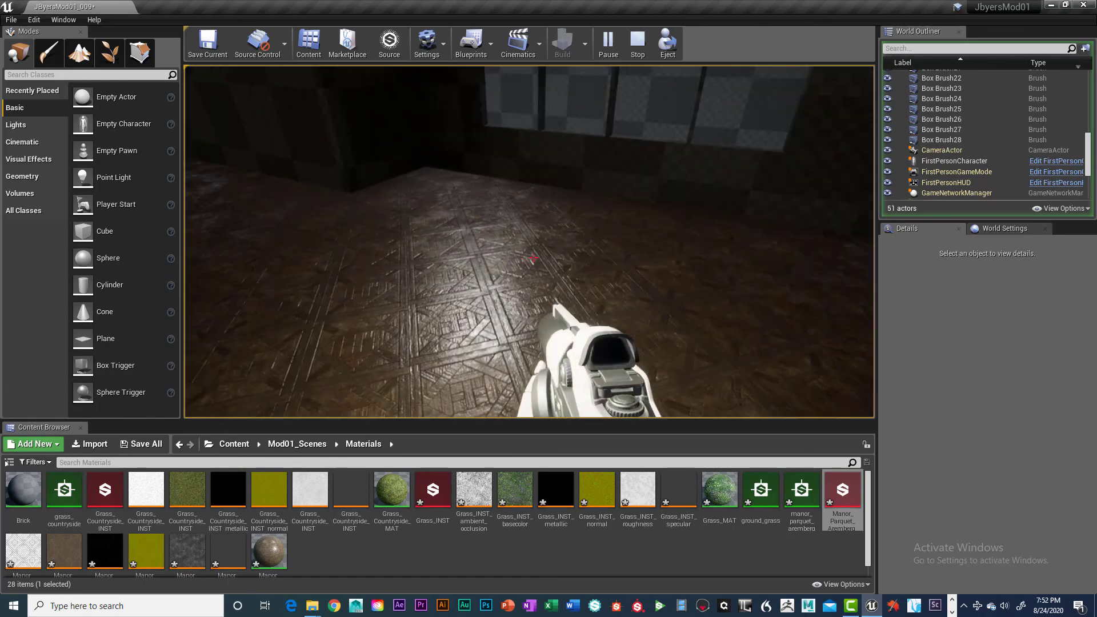
{"action": "key", "text": "w"}
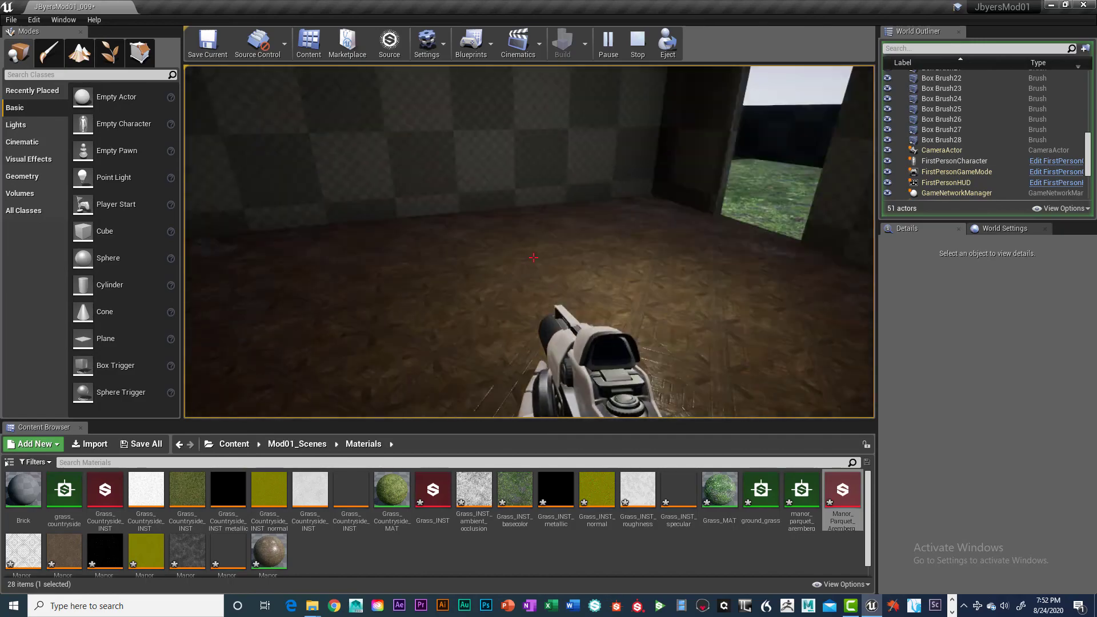